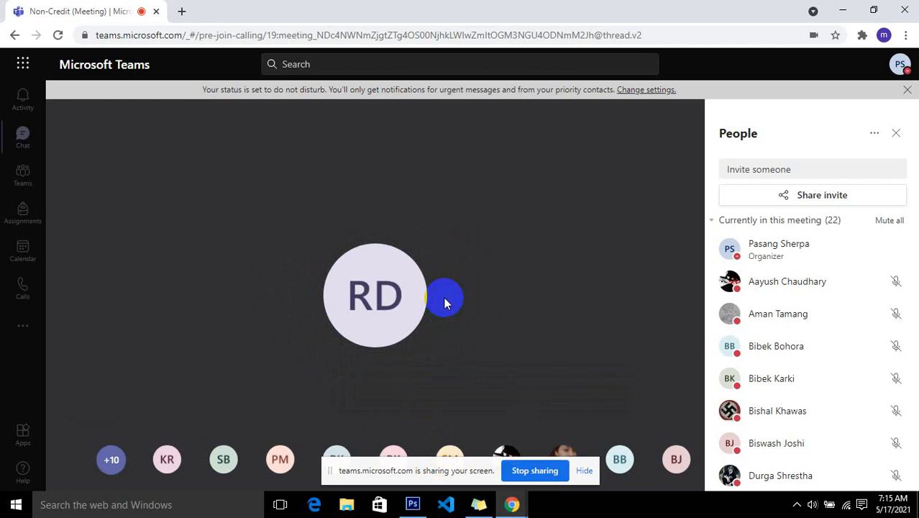
Search Google for "cmyk full form" in a new browser tab and look through the results.
{"action": "left_click", "coordinate": [180, 13]}
{"action": "left_click", "coordinate": [177, 32]}
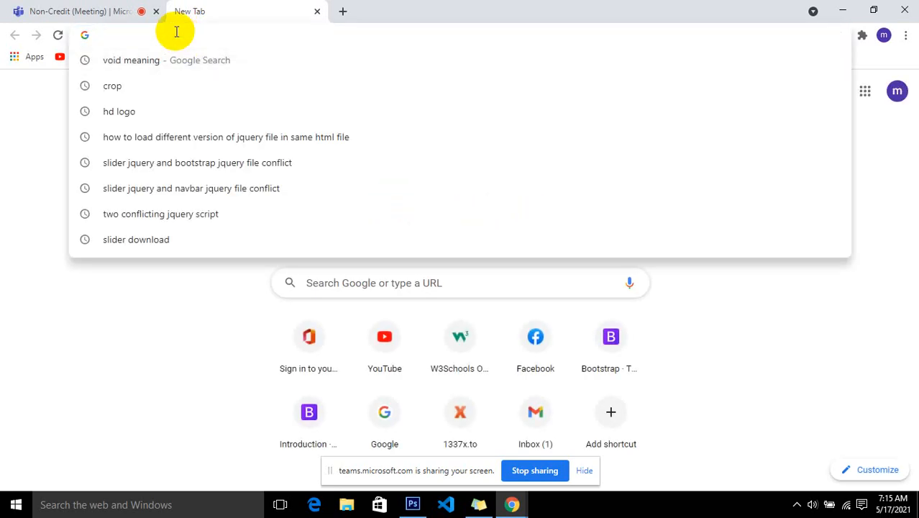
{"action": "type", "text": "cmyk"}
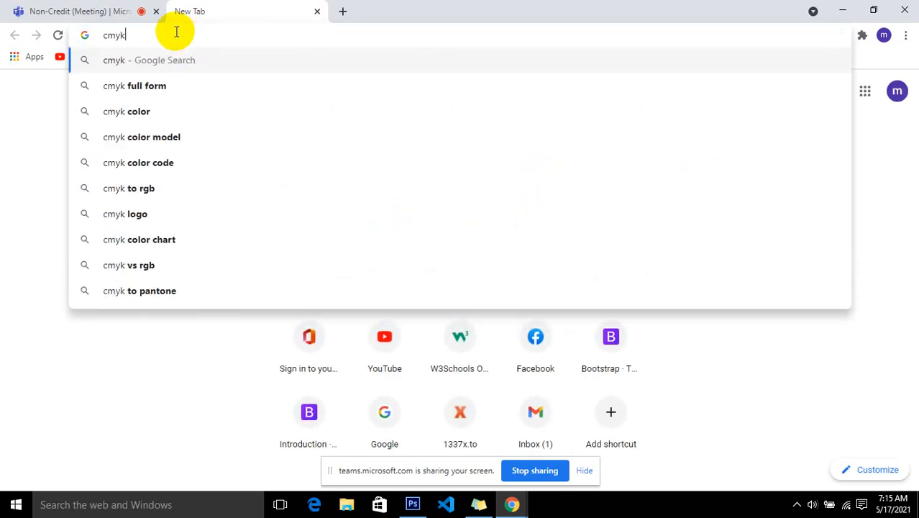
{"action": "key", "text": "Down"}
{"action": "key", "text": "Return"}
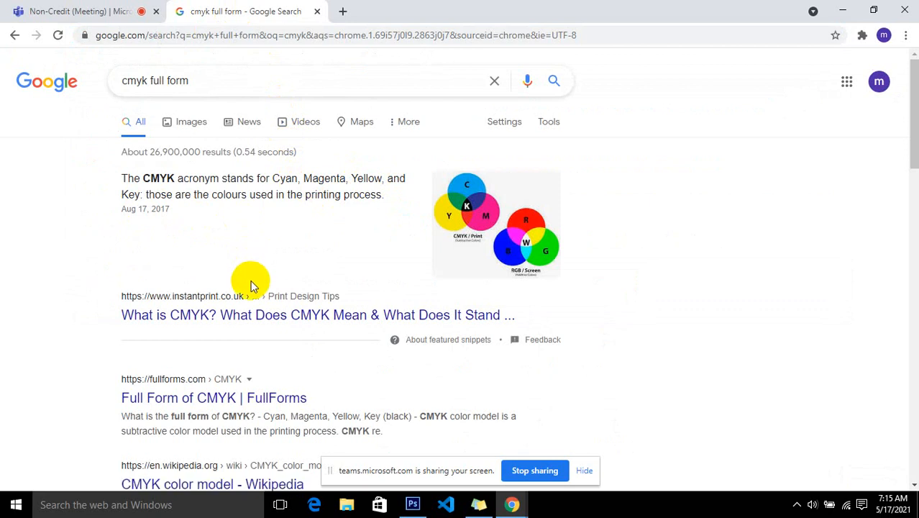
{"action": "scroll", "coordinate": [250, 281], "scroll_direction": "down", "scroll_amount": 1}
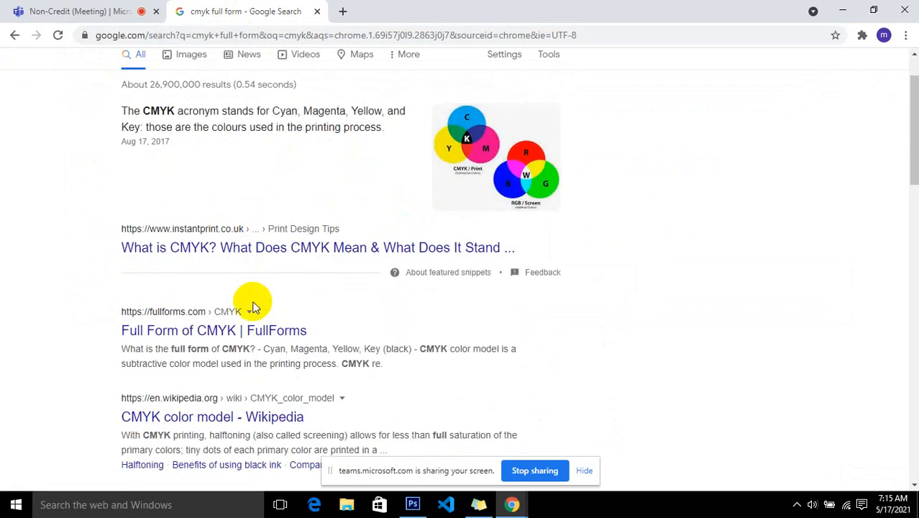
{"action": "scroll", "coordinate": [253, 306], "scroll_direction": "down", "scroll_amount": 1}
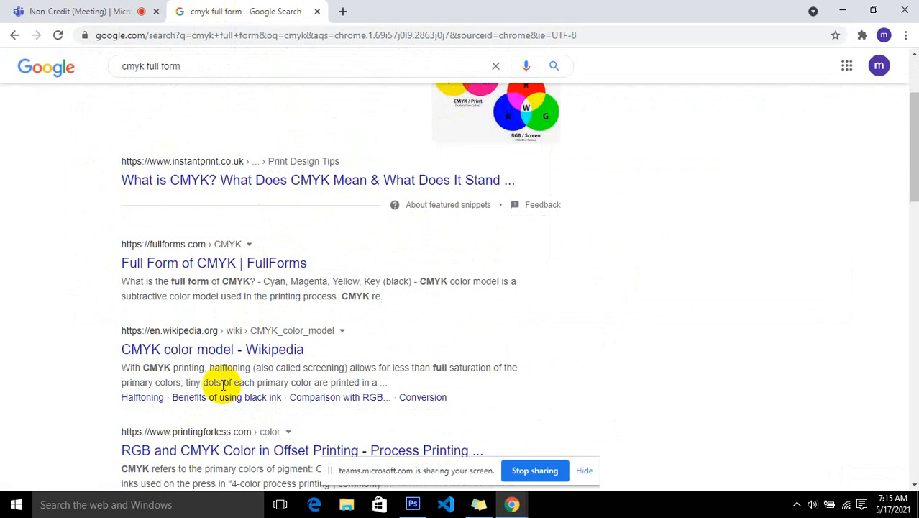
{"action": "scroll", "coordinate": [206, 379], "scroll_direction": "down", "scroll_amount": 1}
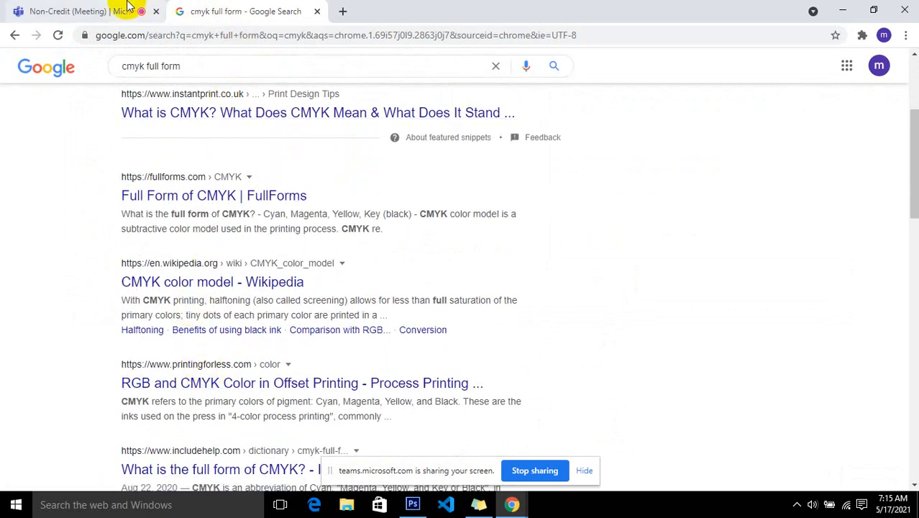
Go to YouTube and search for "cmyk vs rgb" videos.
{"action": "left_click", "coordinate": [226, 35]}
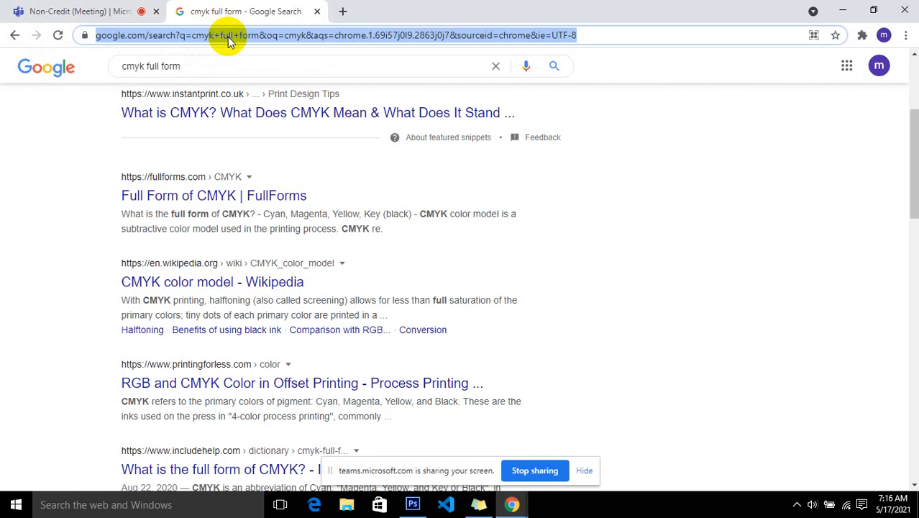
{"action": "type", "text": "y"}
{"action": "key", "text": "Return"}
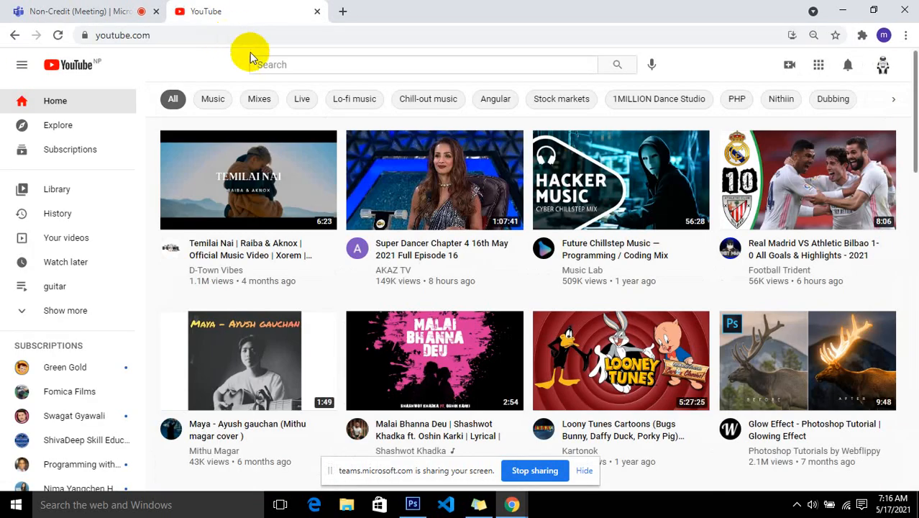
{"action": "left_click", "coordinate": [263, 64]}
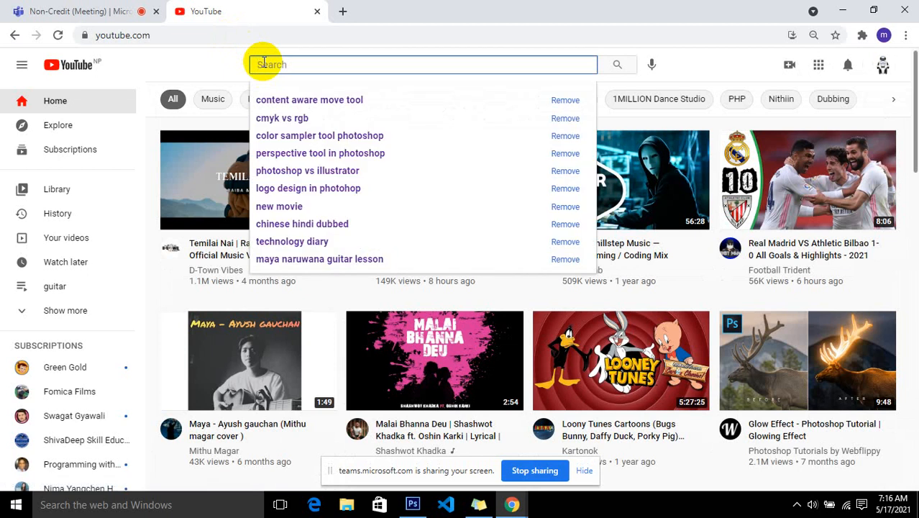
{"action": "type", "text": "cm"}
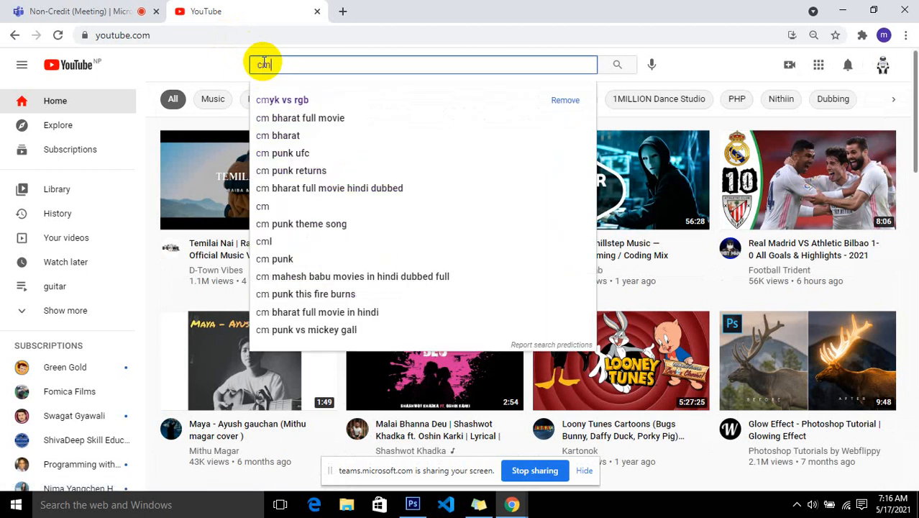
{"action": "type", "text": "yk vsrg"}
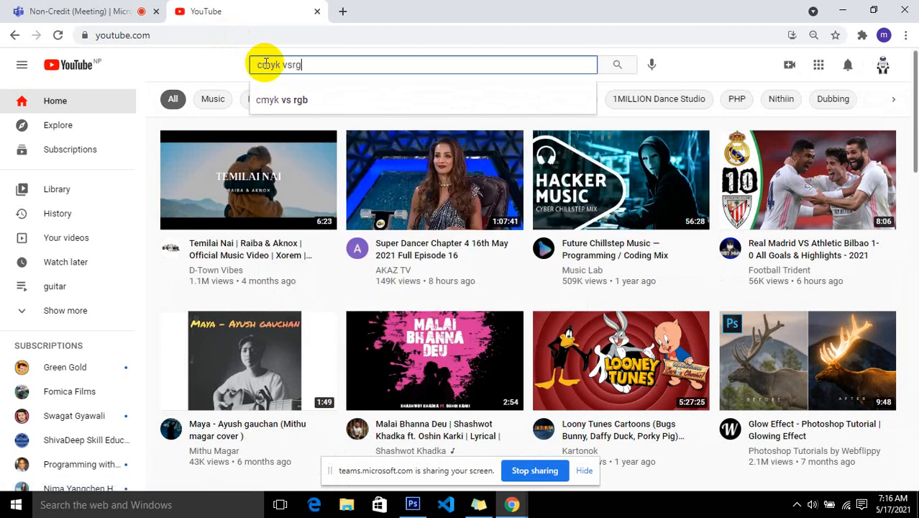
{"action": "key", "text": "BackSpace"}
{"action": "key", "text": "BackSpace"}
{"action": "type", "text": "r"}
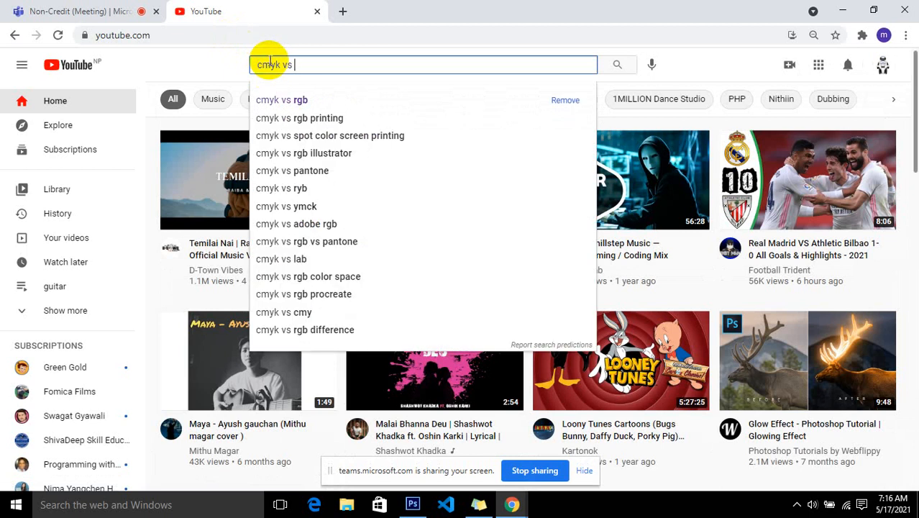
{"action": "type", "text": "gb"}
{"action": "key", "text": "Return"}
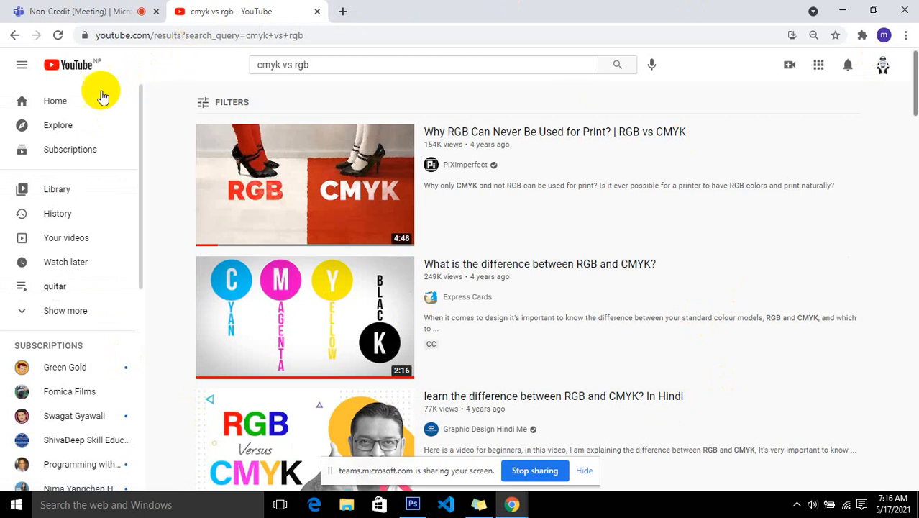
{"action": "mouse_move", "coordinate": [682, 197]}
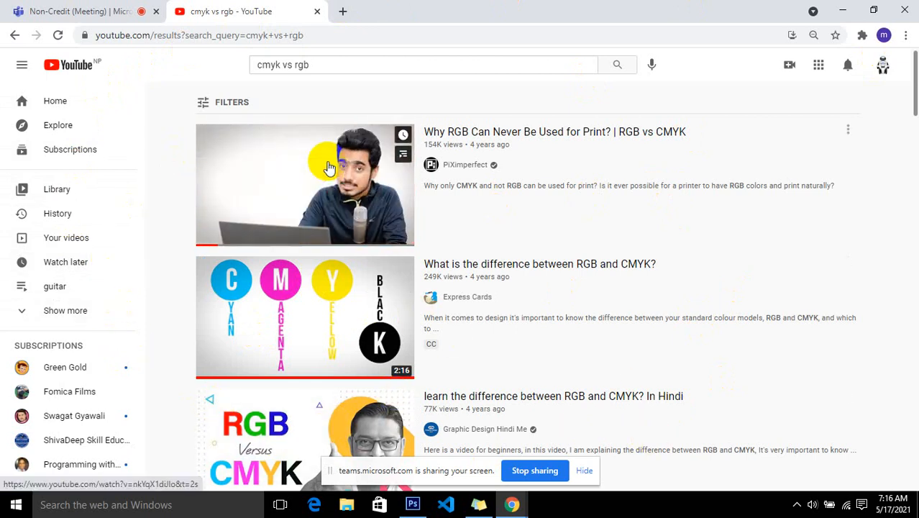
{"action": "key", "text": "XF86AudioLowerVolume"}
{"action": "key", "text": "XF86AudioLowerVolume"}
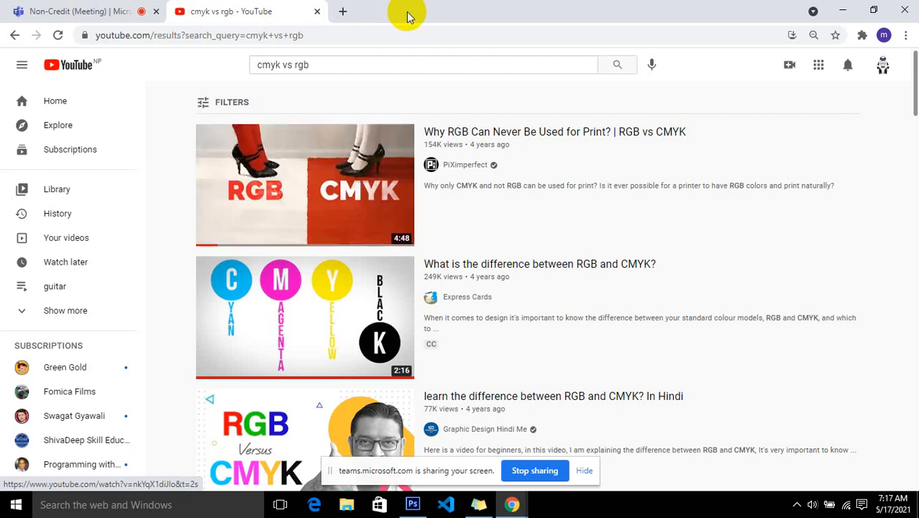
Switch to Photoshop and start a new document, choosing RGB Color as its color mode.
{"action": "left_click", "coordinate": [411, 505]}
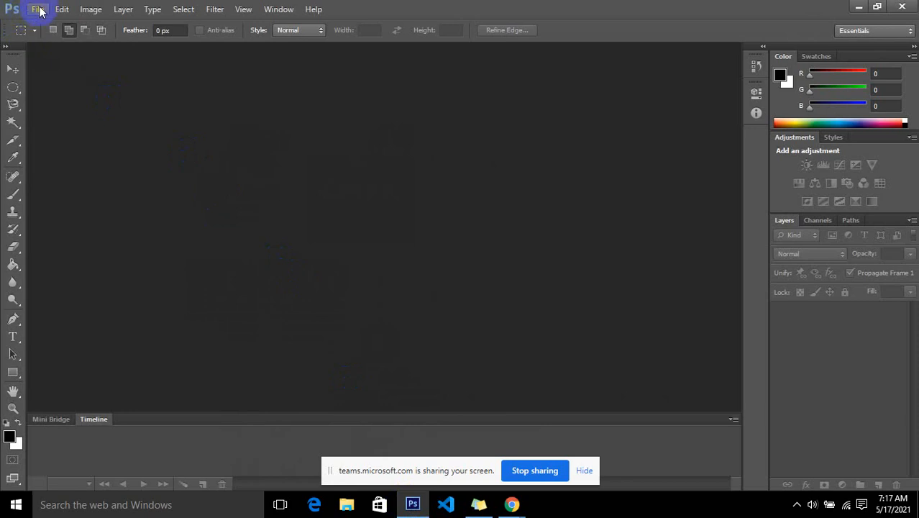
{"action": "left_click", "coordinate": [39, 10]}
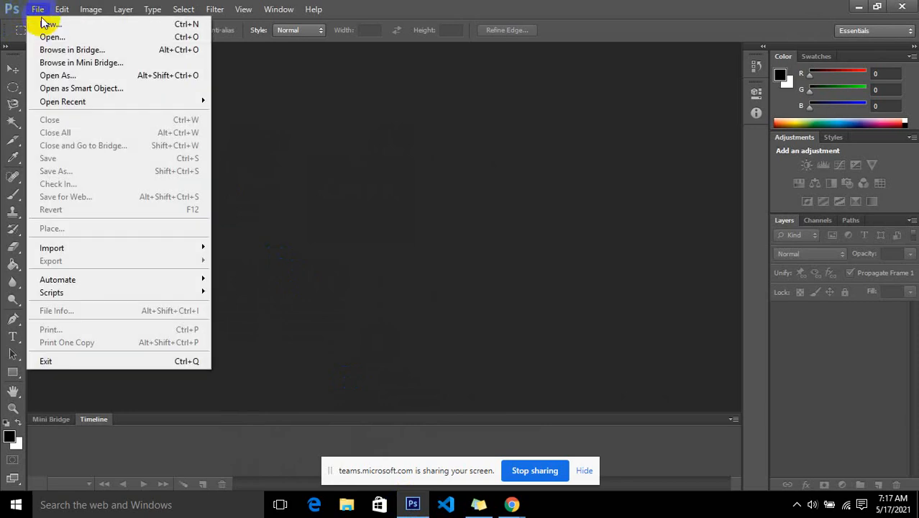
{"action": "left_click", "coordinate": [44, 24]}
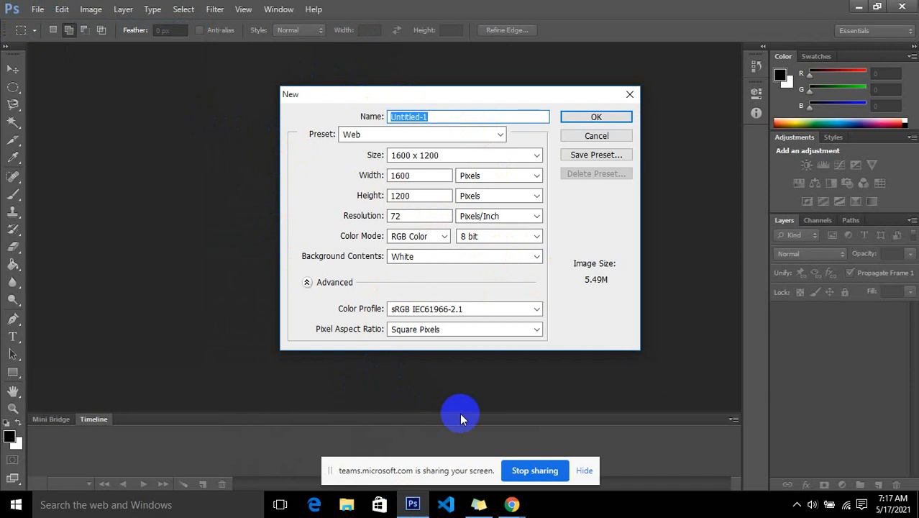
{"action": "left_click", "coordinate": [427, 237]}
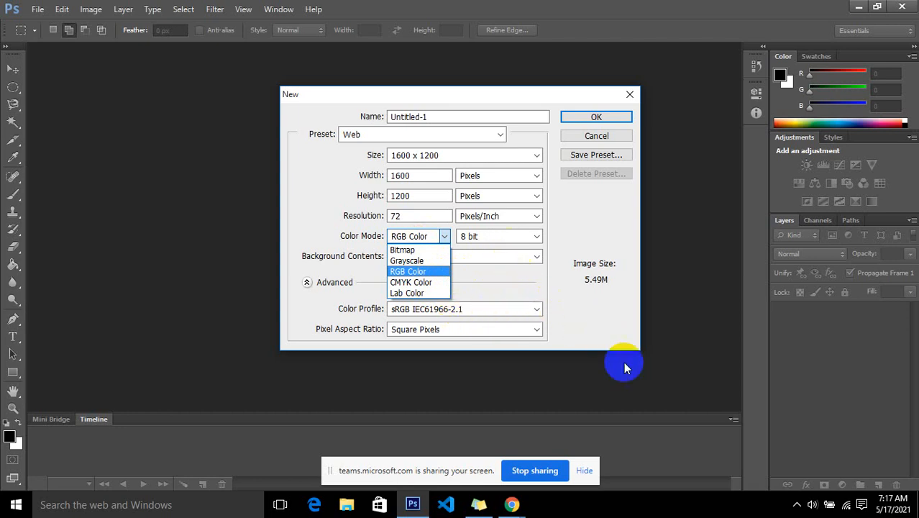
{"action": "left_click", "coordinate": [428, 271]}
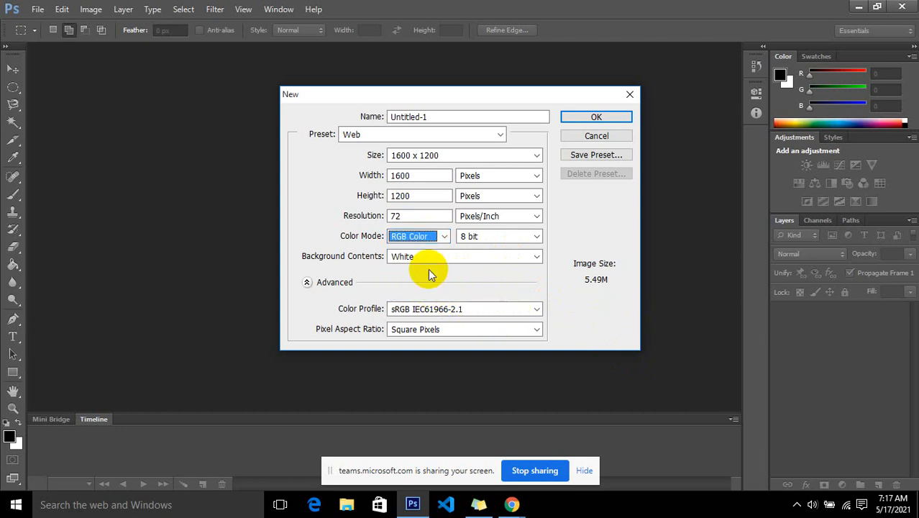
Set the new document's color mode to CMYK Color and its resolution to 300 pixels/inch.
{"action": "left_click", "coordinate": [440, 237]}
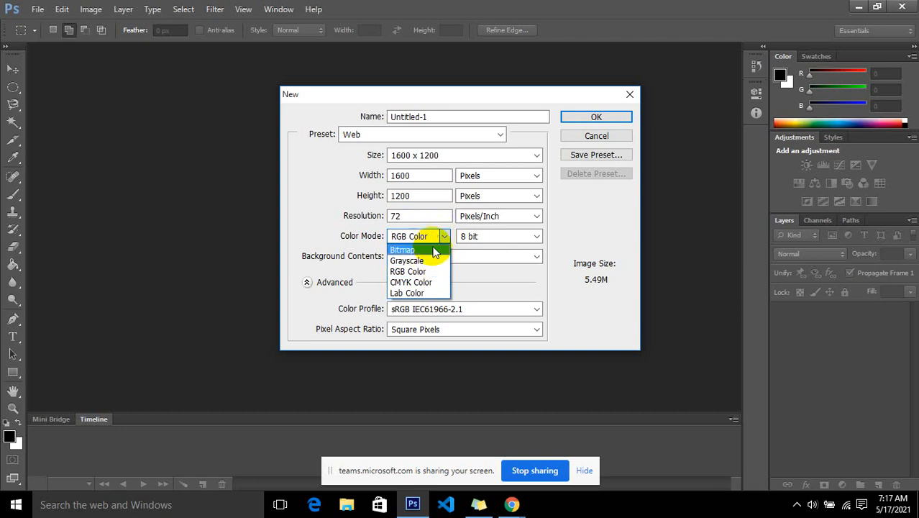
{"action": "left_click", "coordinate": [427, 283]}
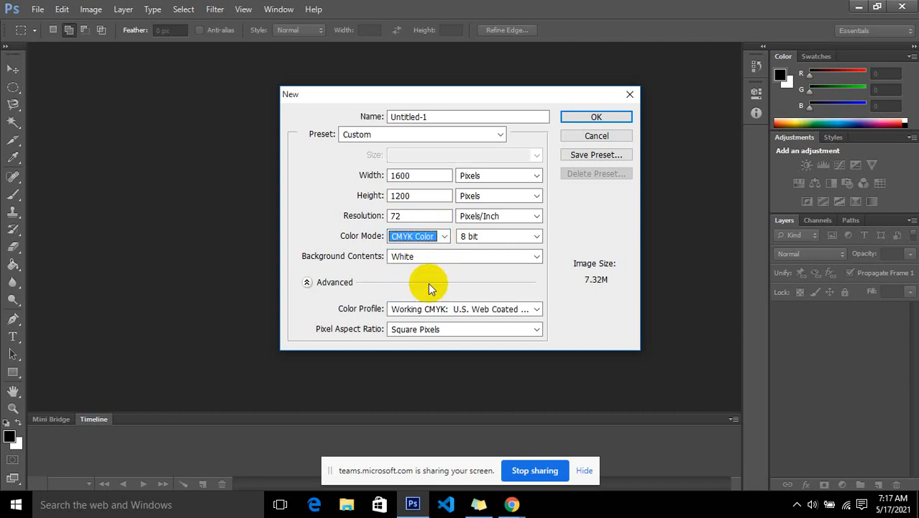
{"action": "double_click", "coordinate": [394, 216]}
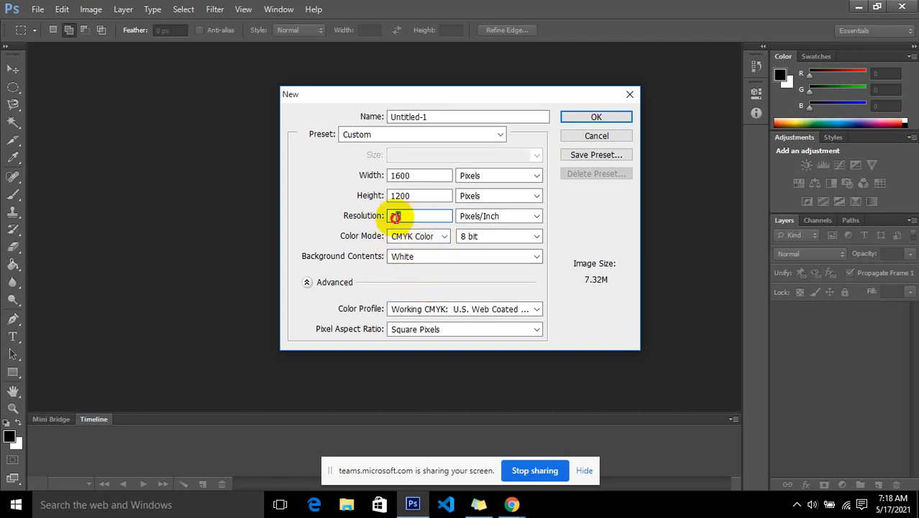
{"action": "type", "text": "300"}
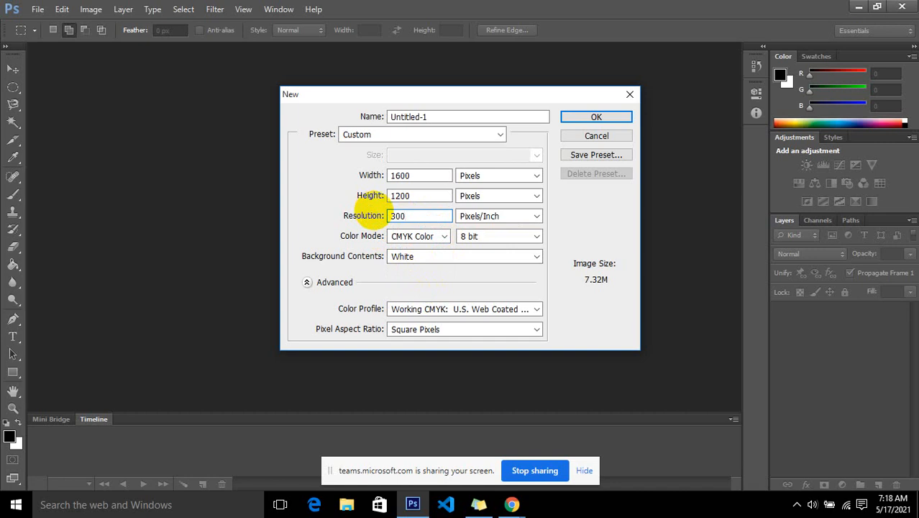
{"action": "key", "text": "BackSpace"}
{"action": "key", "text": "BackSpace"}
{"action": "key", "text": "BackSpace"}
{"action": "type", "text": "72"}
{"action": "key", "text": "BackSpace"}
{"action": "type", "text": "3"}
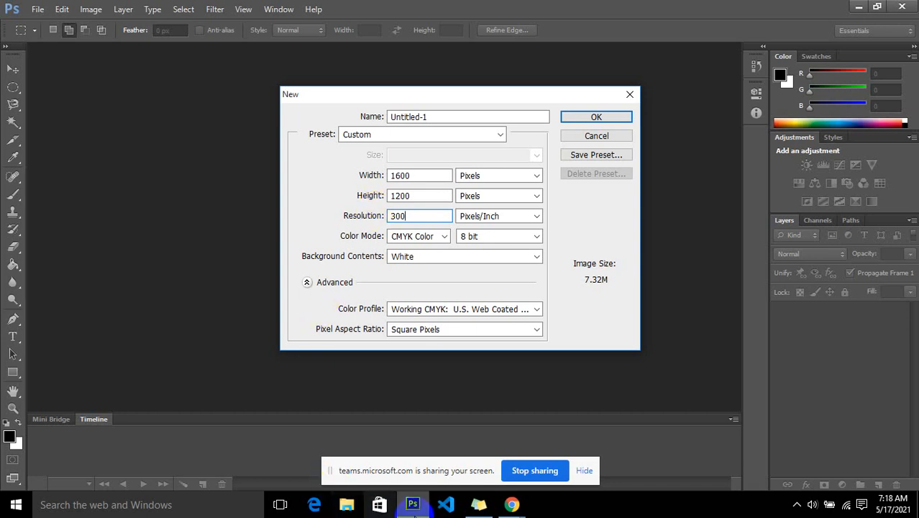
Switch to Chrome to look over the YouTube results on CMYK versus RGB and check the Teams meeting.
{"action": "mouse_move", "coordinate": [523, 509]}
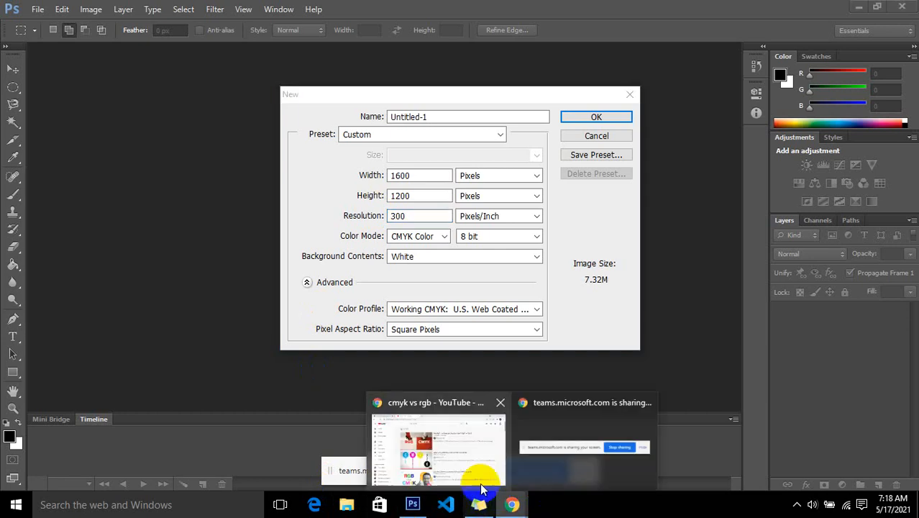
{"action": "left_click", "coordinate": [476, 421]}
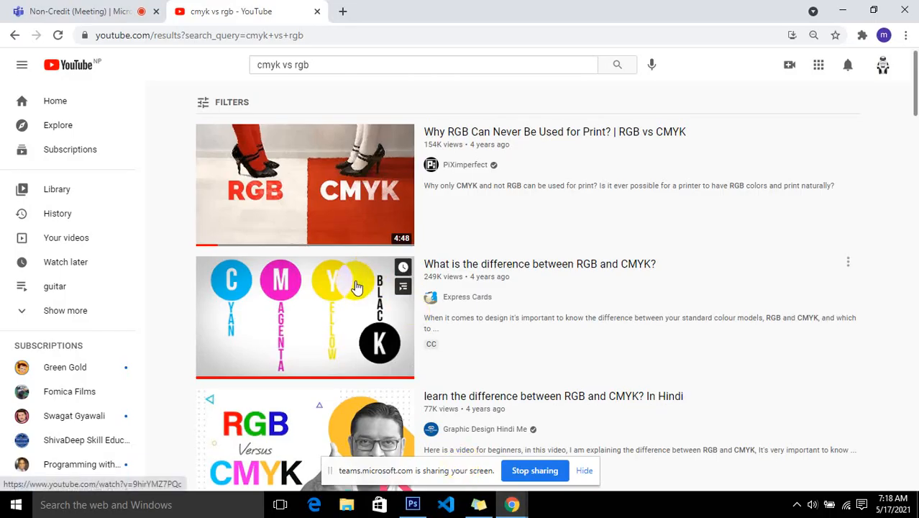
{"action": "scroll", "coordinate": [358, 291], "scroll_direction": "down", "scroll_amount": 1}
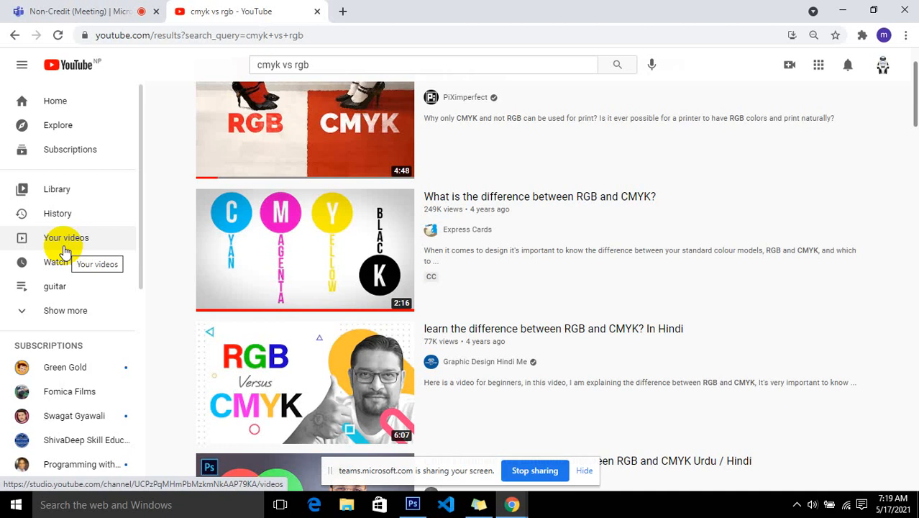
{"action": "left_click", "coordinate": [124, 8]}
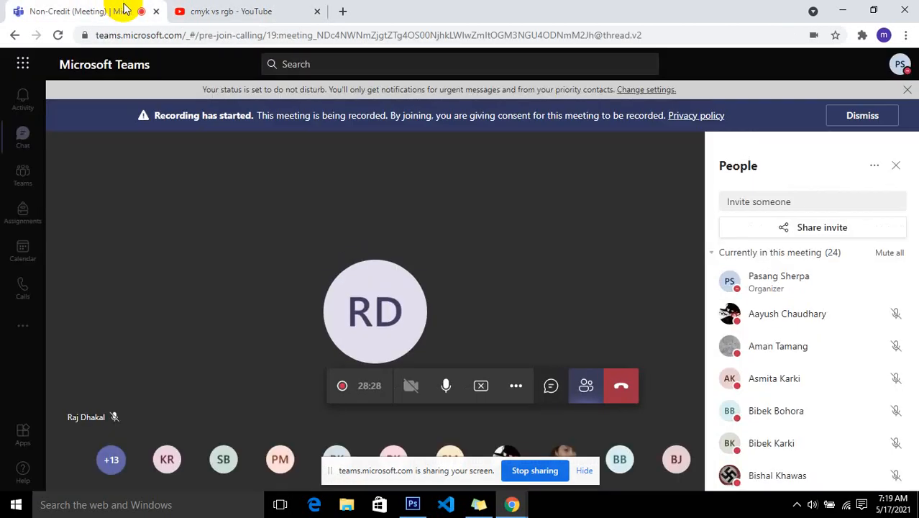
{"action": "left_click", "coordinate": [246, 183]}
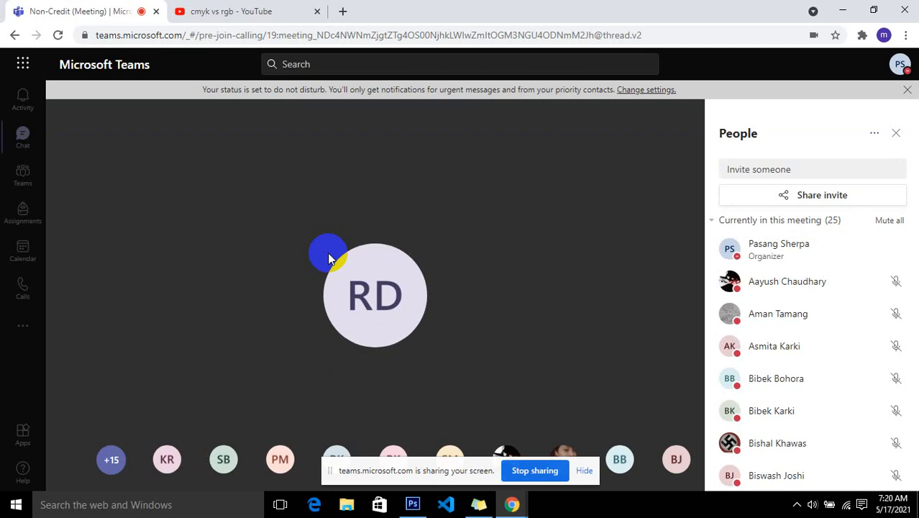
Return to Photoshop and set the new document's color mode to RGB Color and its resolution to 72 pixels/inch.
{"action": "left_click", "coordinate": [410, 505]}
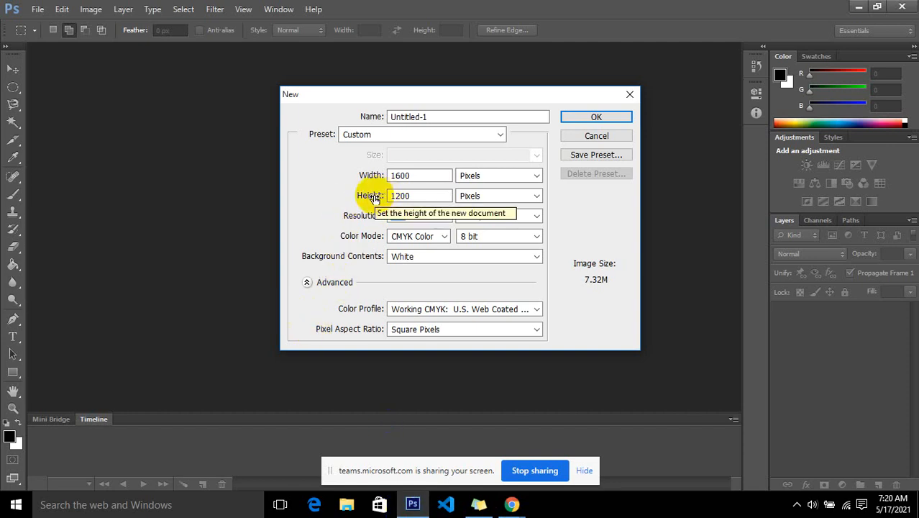
{"action": "left_click", "coordinate": [407, 239]}
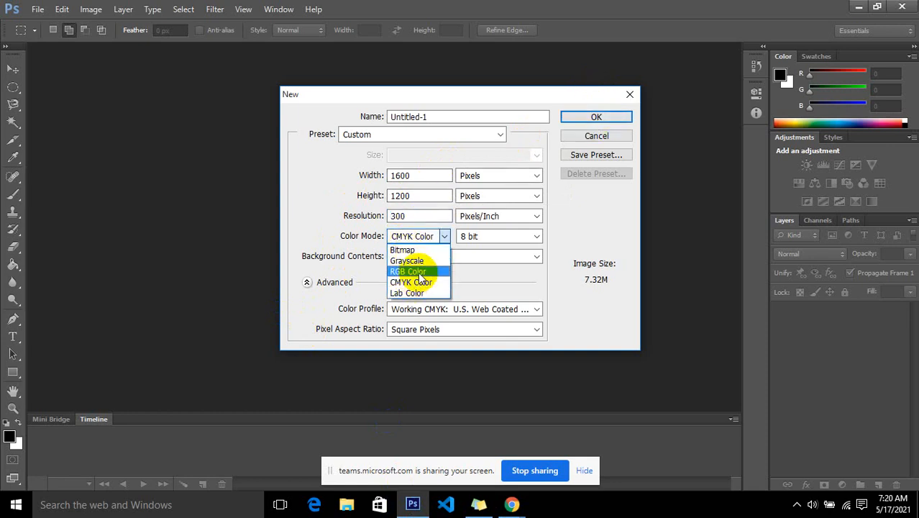
{"action": "left_click", "coordinate": [419, 272]}
{"action": "double_click", "coordinate": [407, 217]}
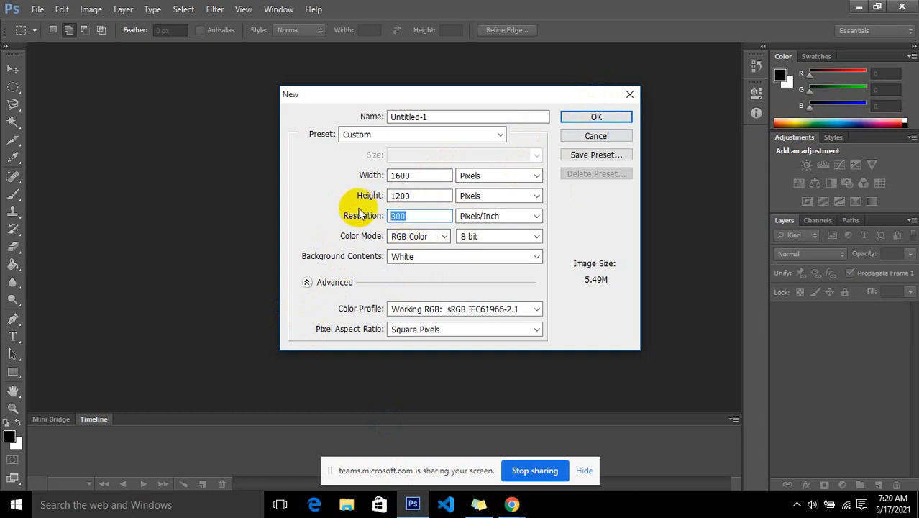
{"action": "type", "text": "72"}
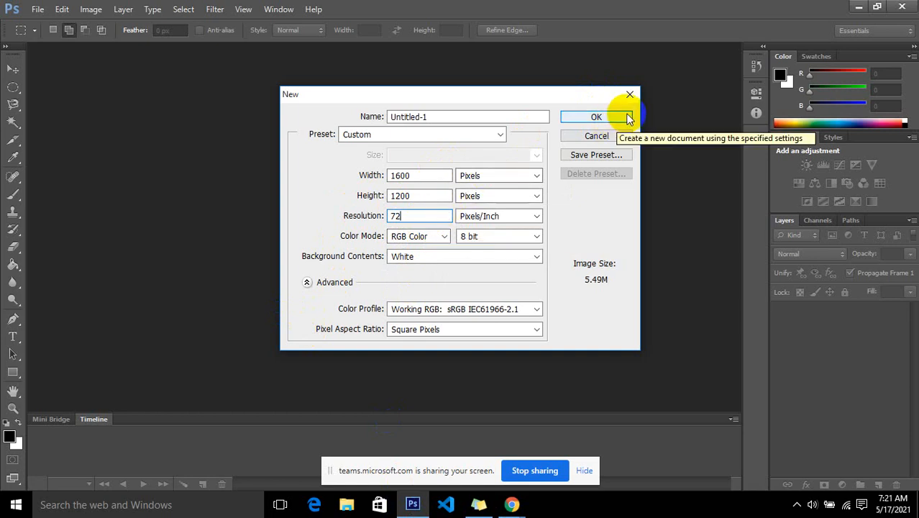
Set the background contents to White and create the new document.
{"action": "left_click", "coordinate": [437, 259]}
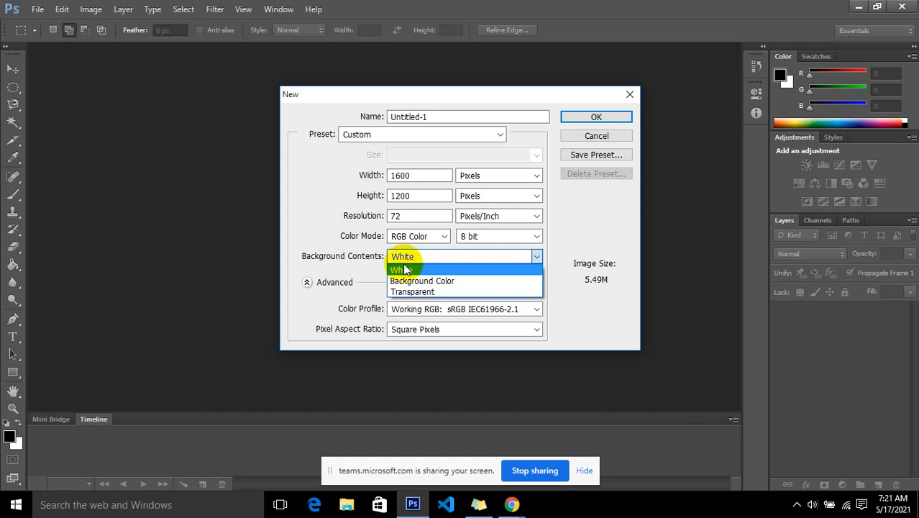
{"action": "left_click", "coordinate": [416, 269]}
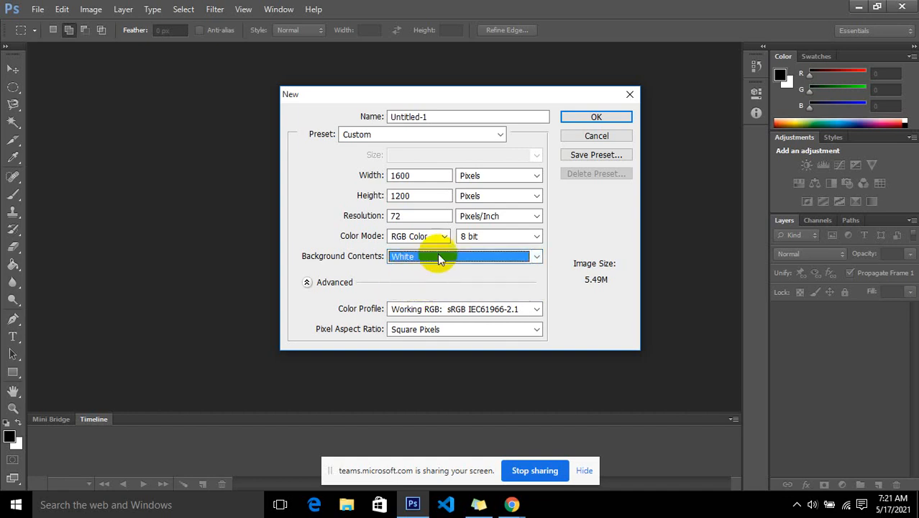
{"action": "left_click", "coordinate": [591, 113]}
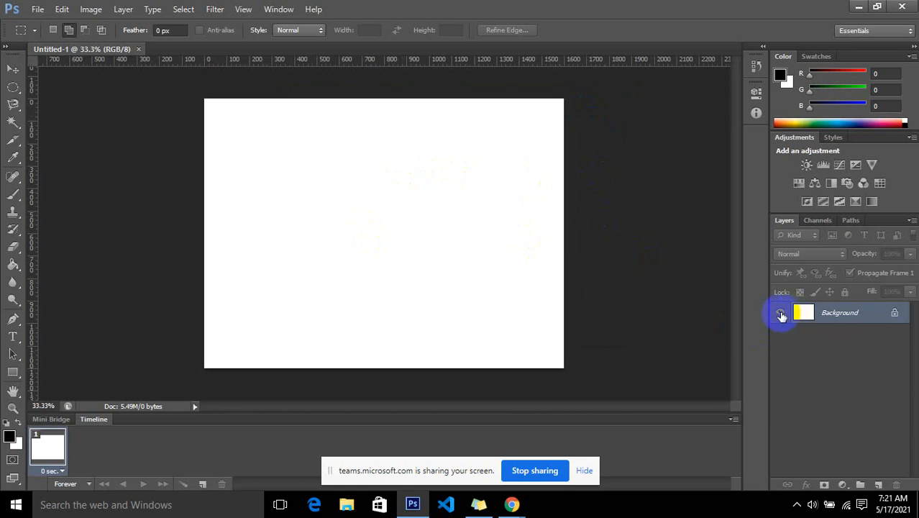
Look over the slice and eyedropper tool groups and activate the Eyedropper Tool.
{"action": "left_click", "coordinate": [20, 139]}
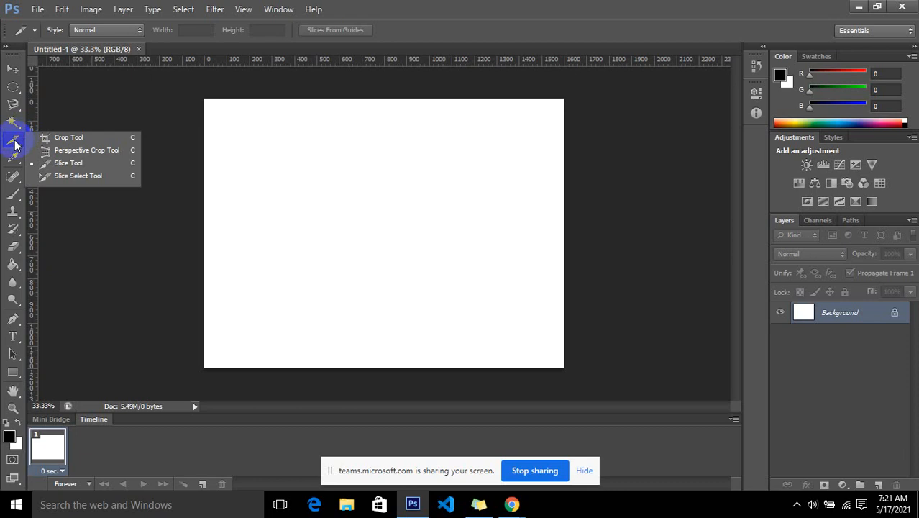
{"action": "left_click", "coordinate": [12, 157]}
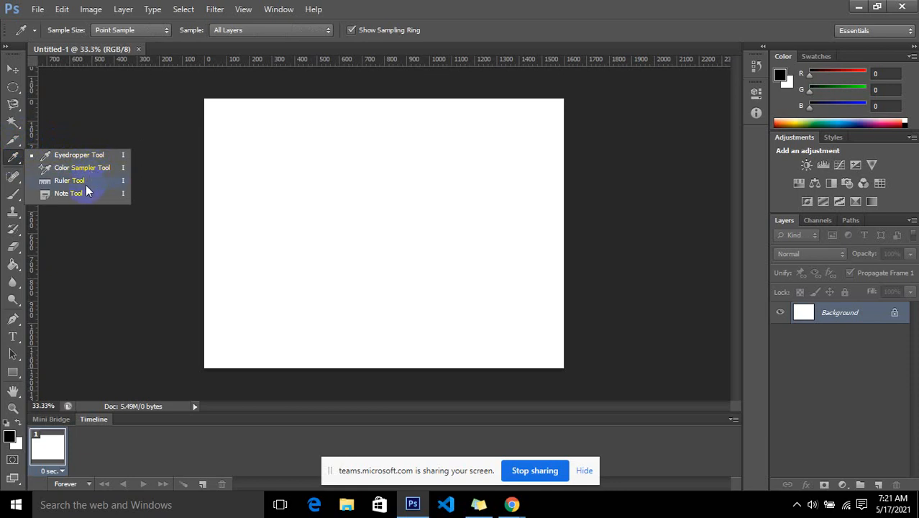
{"action": "left_click", "coordinate": [17, 157]}
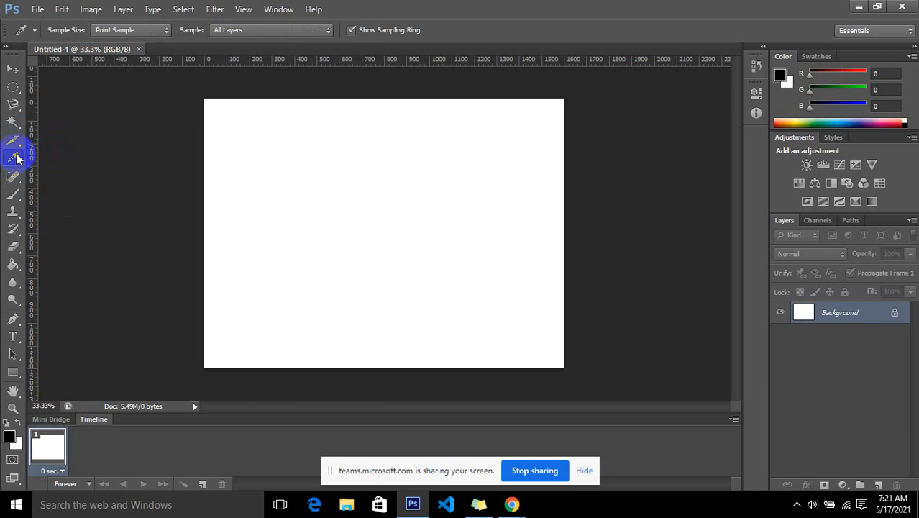
Start placing an image and browse drive C: through my files, photo graphics, PHOTOS and the wallpaper collection to the mix wall folder.
{"action": "left_click", "coordinate": [38, 9]}
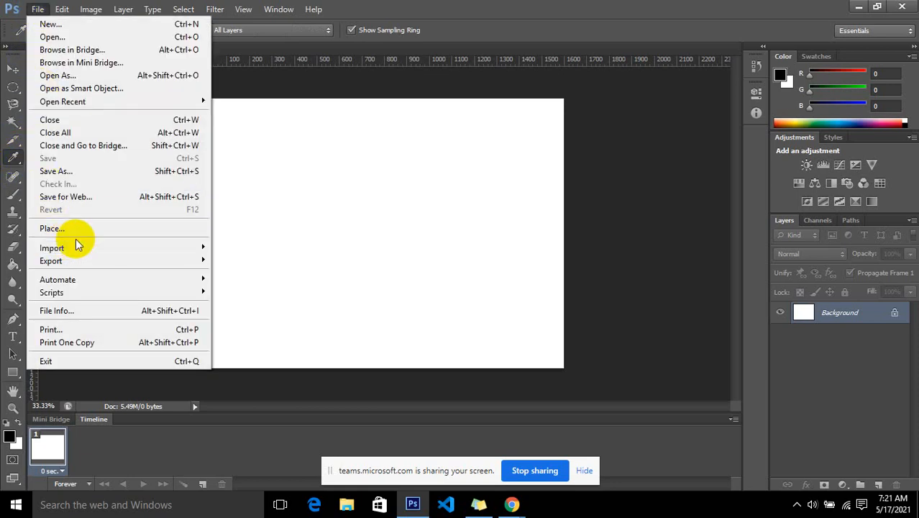
{"action": "left_click", "coordinate": [58, 228]}
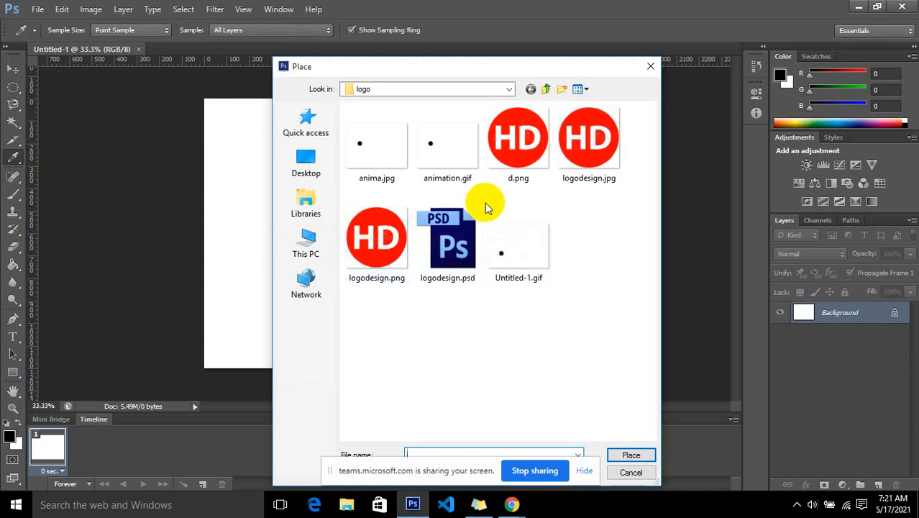
{"action": "left_click", "coordinate": [309, 249]}
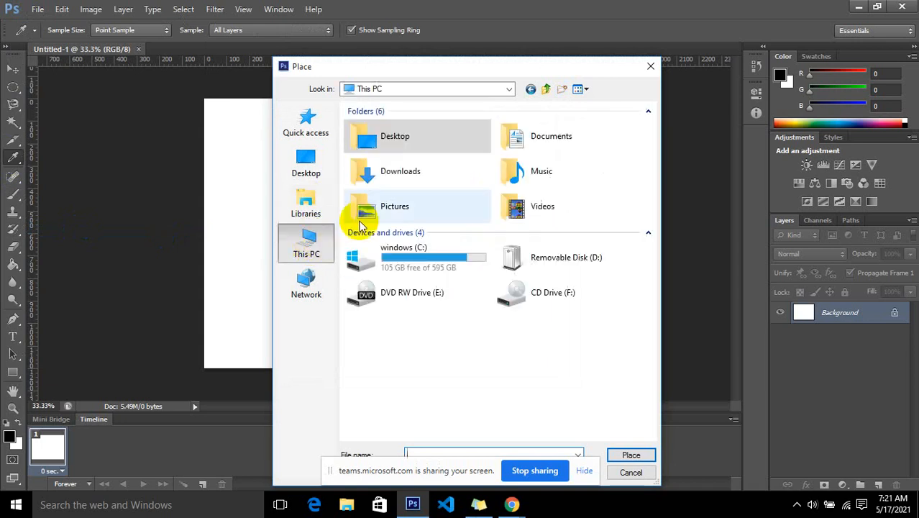
{"action": "double_click", "coordinate": [428, 244]}
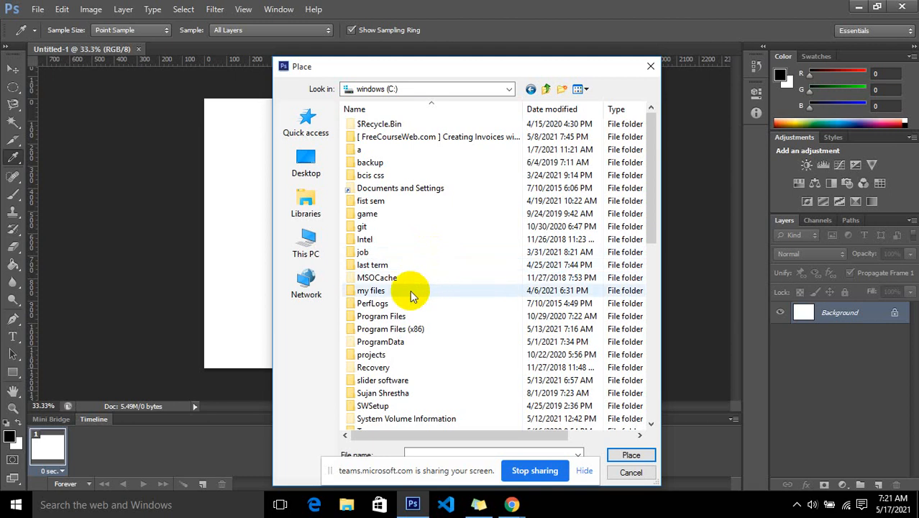
{"action": "double_click", "coordinate": [411, 291]}
{"action": "double_click", "coordinate": [407, 228]}
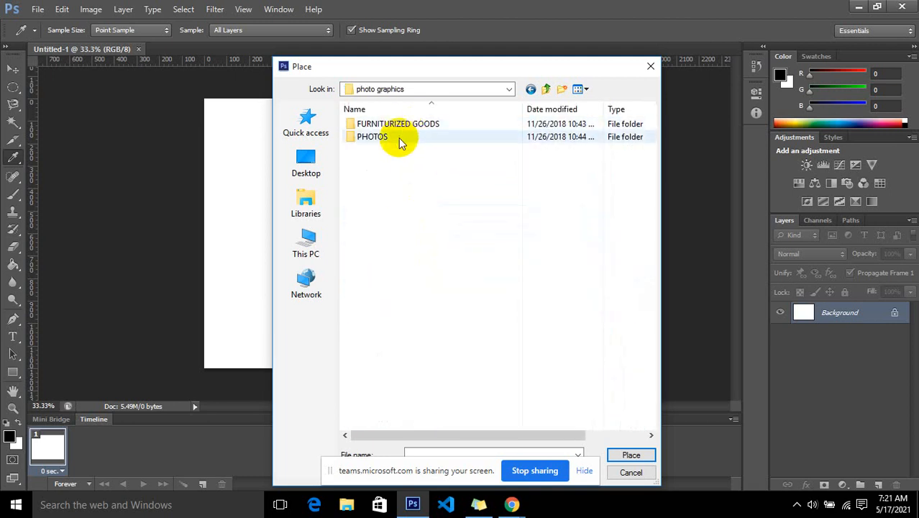
{"action": "double_click", "coordinate": [399, 138]}
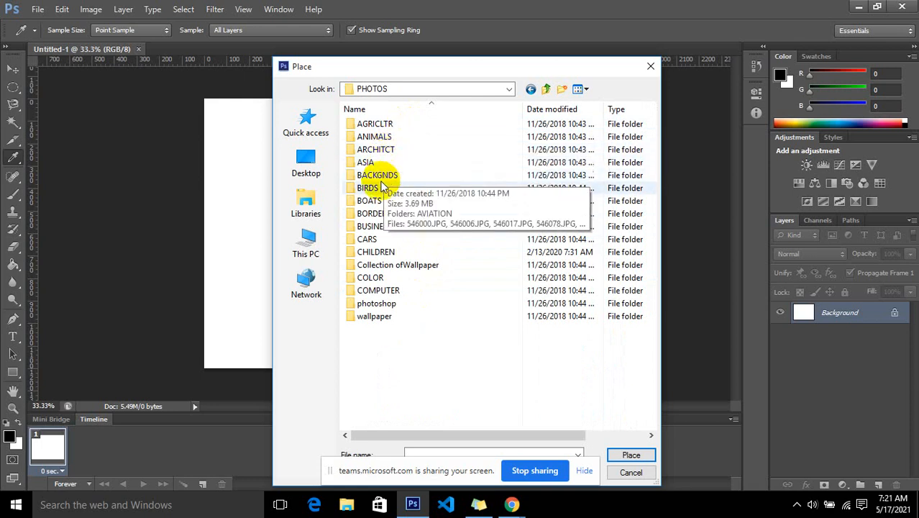
{"action": "double_click", "coordinate": [374, 264]}
{"action": "double_click", "coordinate": [379, 165]}
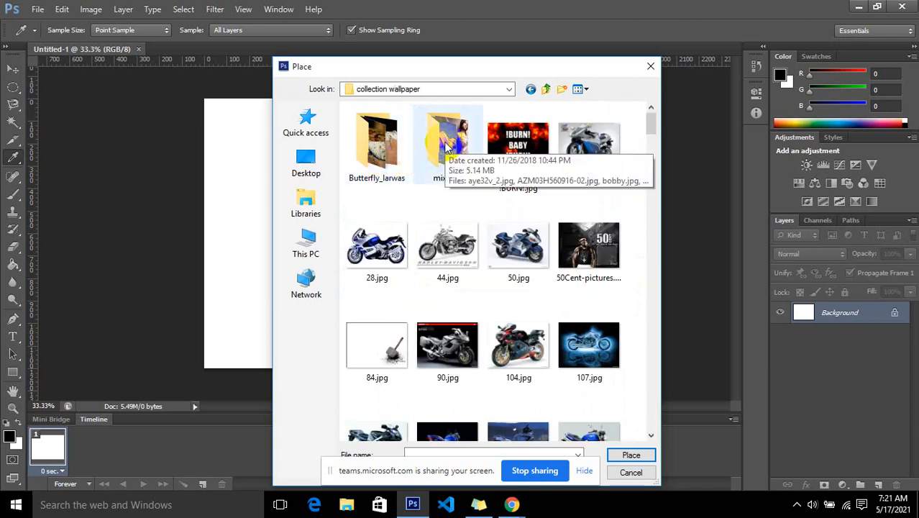
{"action": "double_click", "coordinate": [447, 147]}
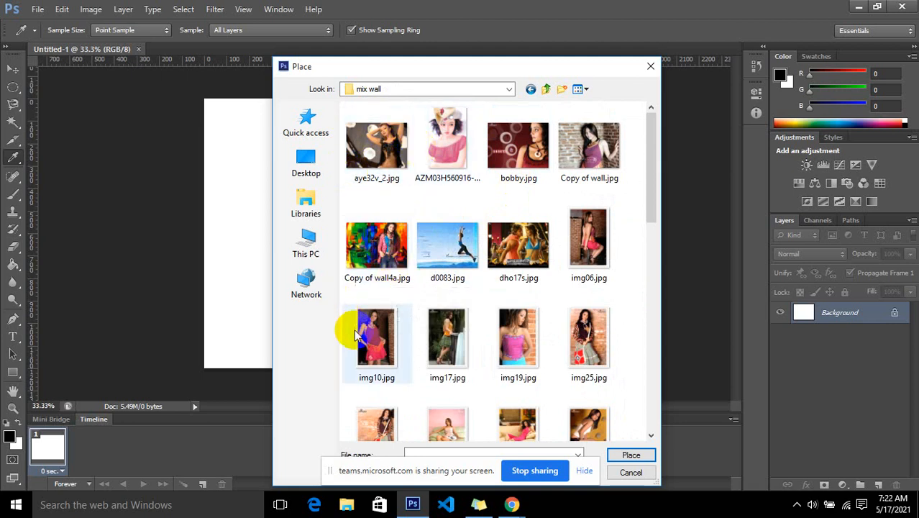
Place wall.jpg from the mix wall folder at its default size and commit it with the Eyedropper Tool active.
{"action": "left_click", "coordinate": [589, 151]}
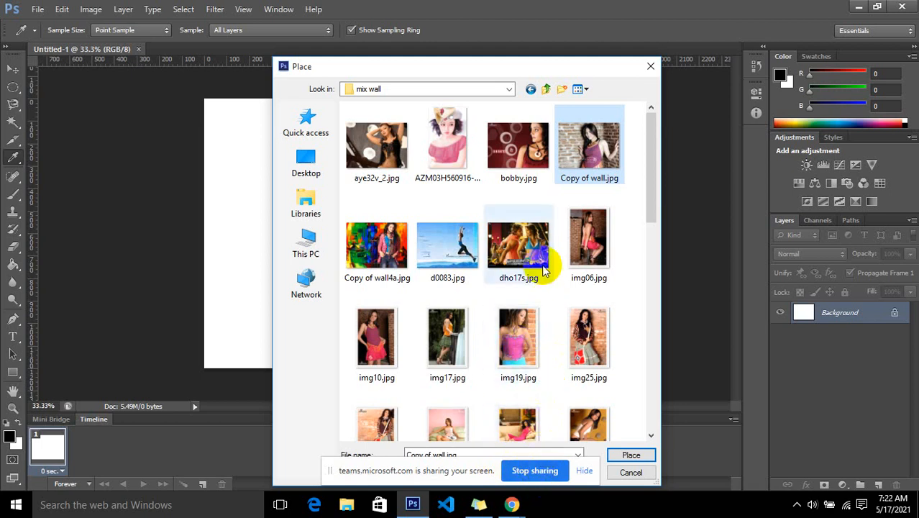
{"action": "scroll", "coordinate": [492, 243], "scroll_direction": "down", "scroll_amount": 2}
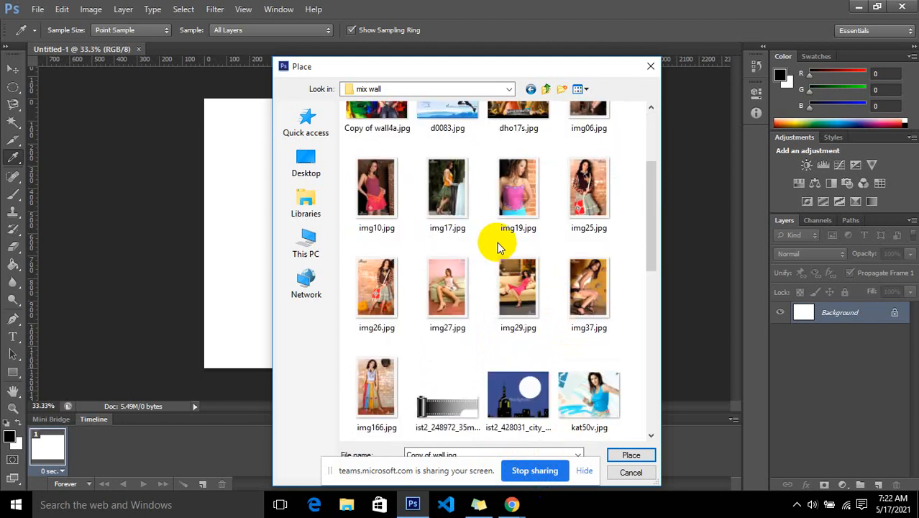
{"action": "scroll", "coordinate": [501, 247], "scroll_direction": "down", "scroll_amount": 5}
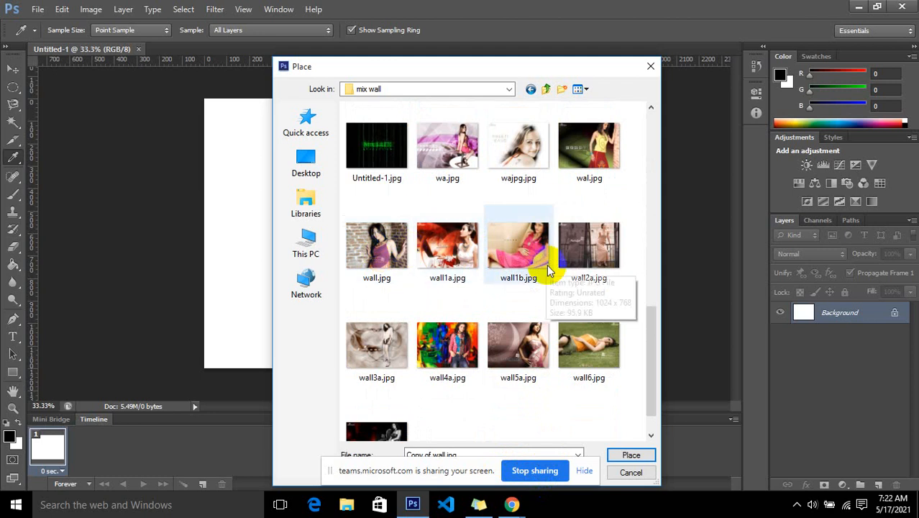
{"action": "left_click", "coordinate": [376, 248]}
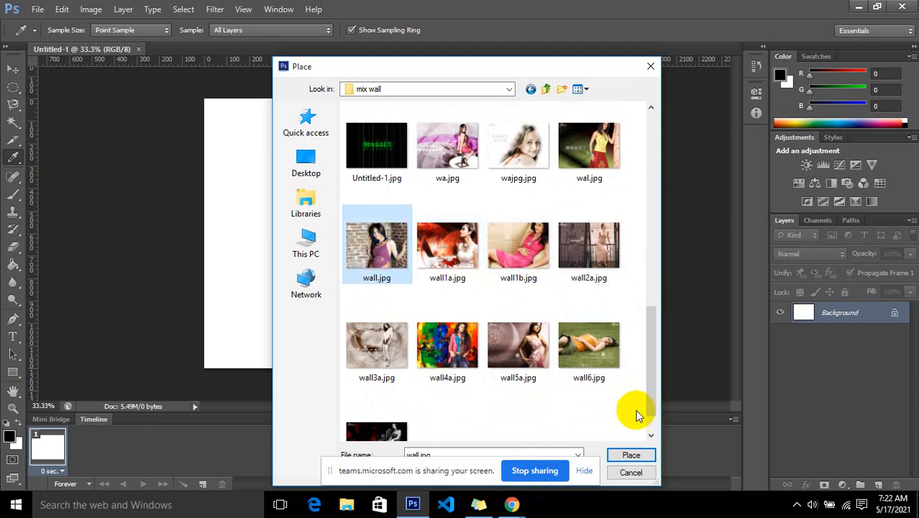
{"action": "left_click", "coordinate": [651, 460]}
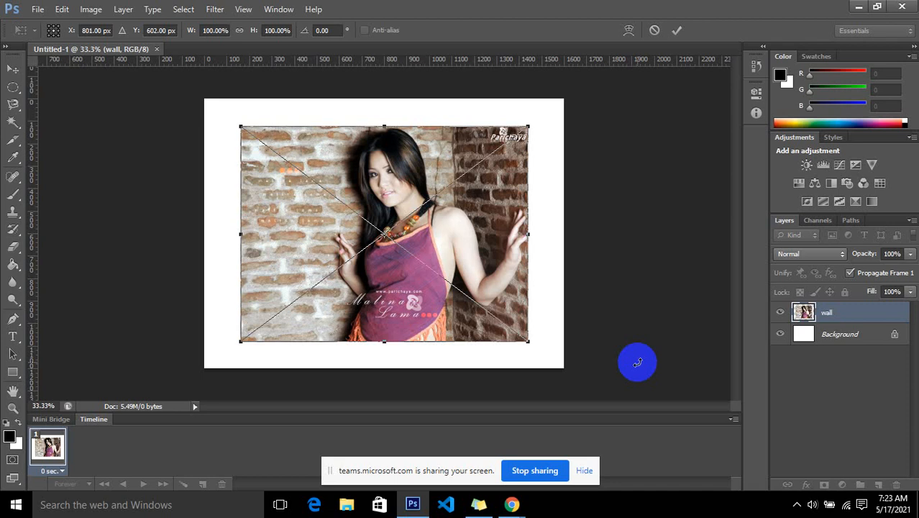
{"action": "key", "text": "Return"}
{"action": "key", "text": "i"}
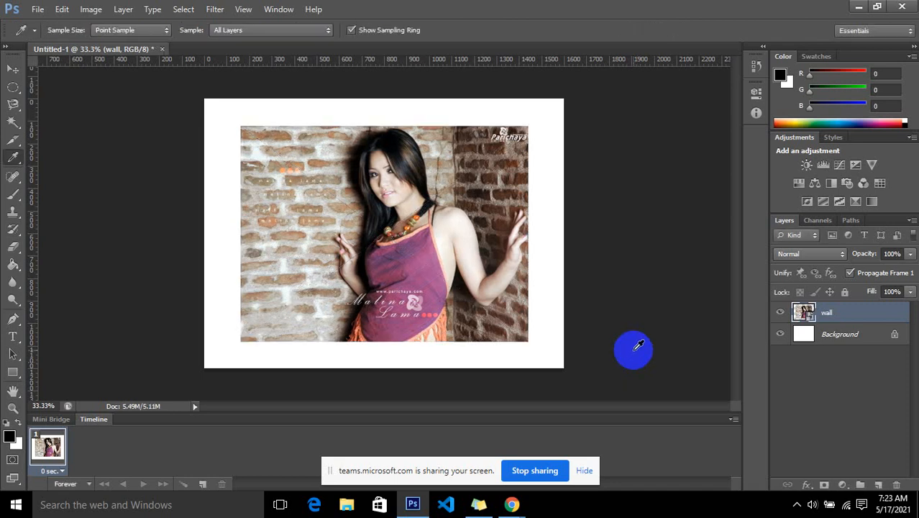
Try rasterizing the wall layer and look over the variants in the eyedropper tool group.
{"action": "right_click", "coordinate": [831, 312]}
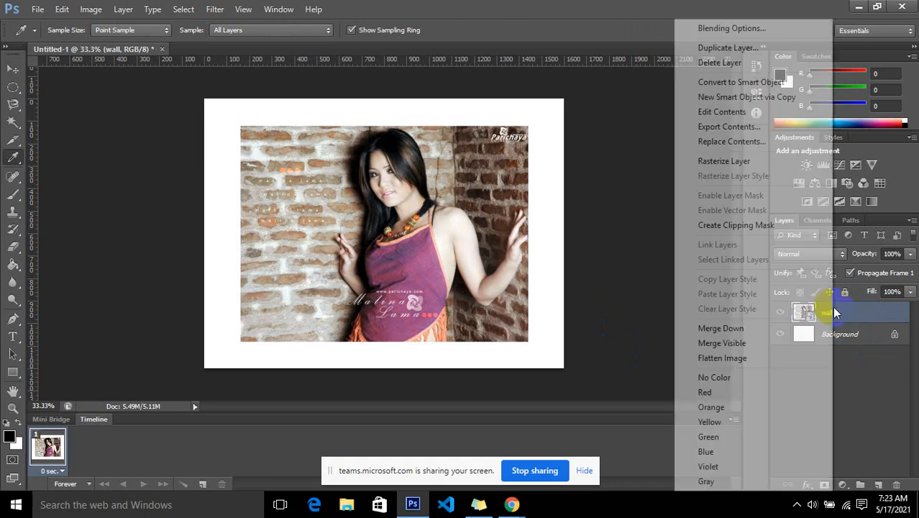
{"action": "left_click", "coordinate": [751, 159]}
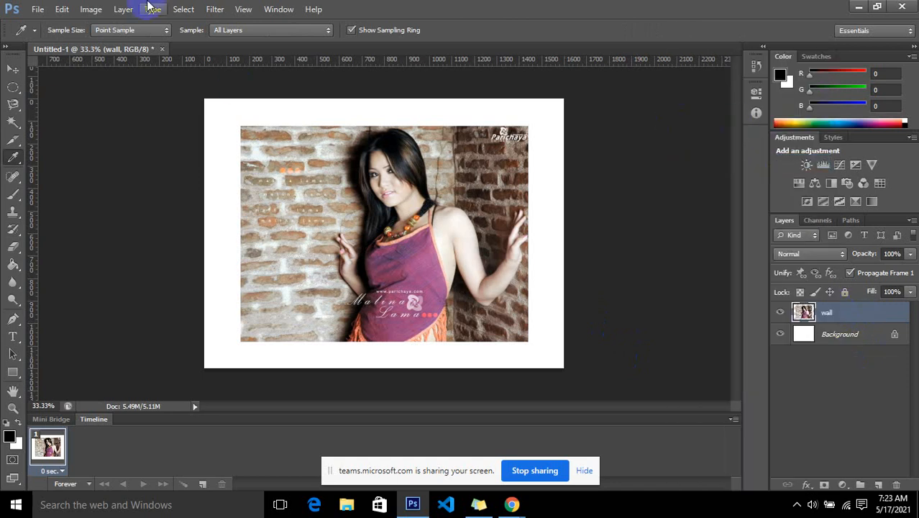
{"action": "left_click", "coordinate": [14, 159]}
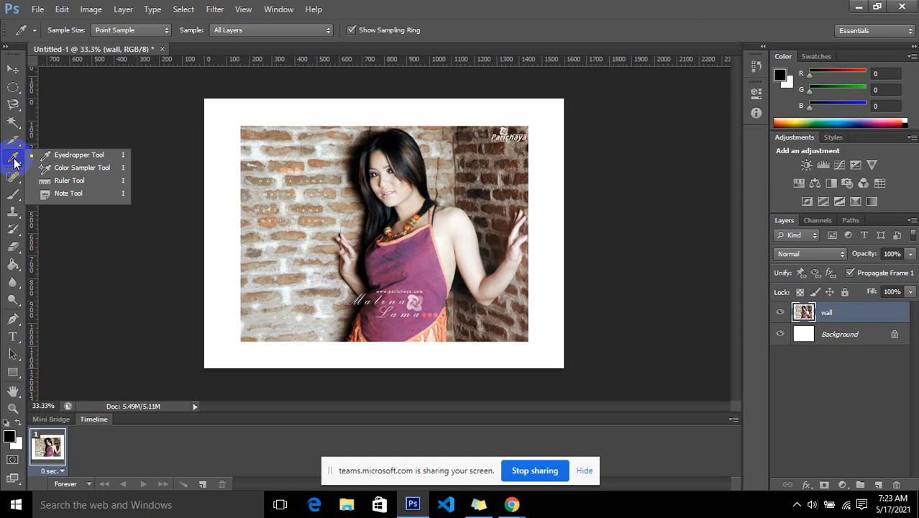
{"action": "left_click_drag", "start_coordinate": [14, 163], "coordinate": [79, 155]}
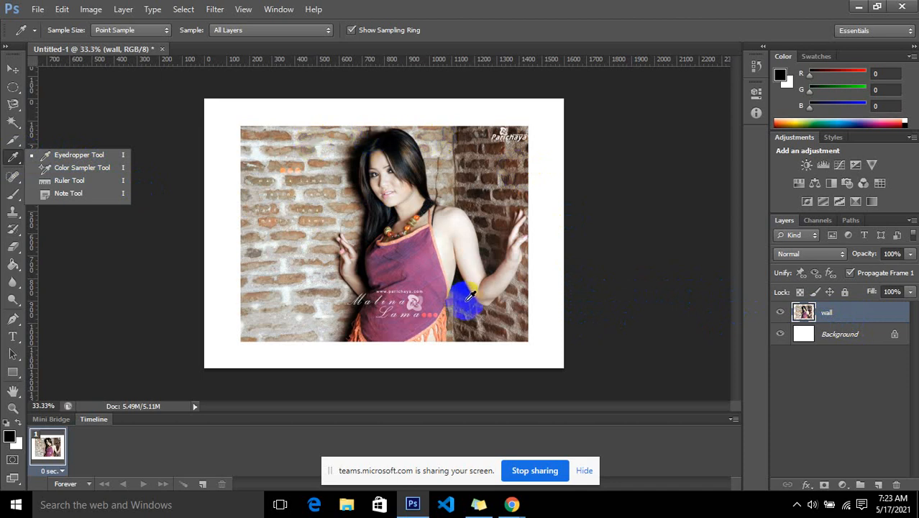
{"action": "left_click", "coordinate": [10, 161]}
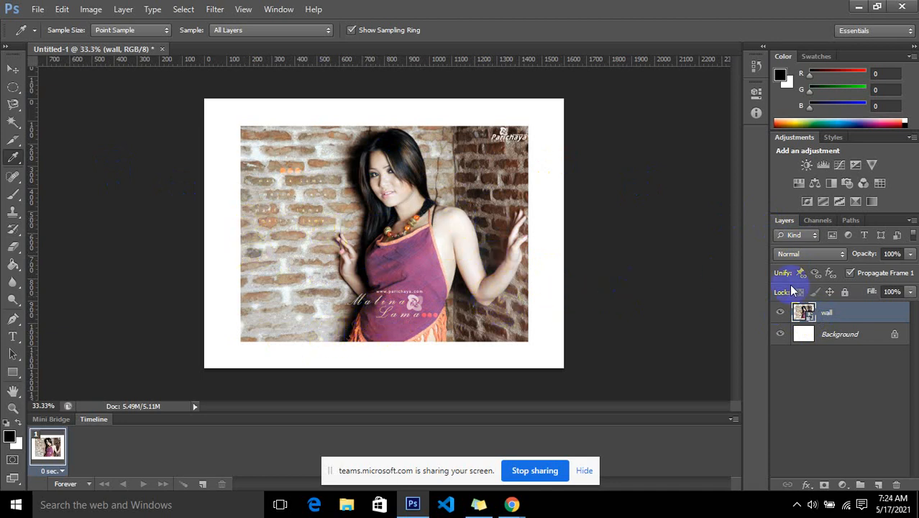
{"action": "right_click", "coordinate": [805, 318]}
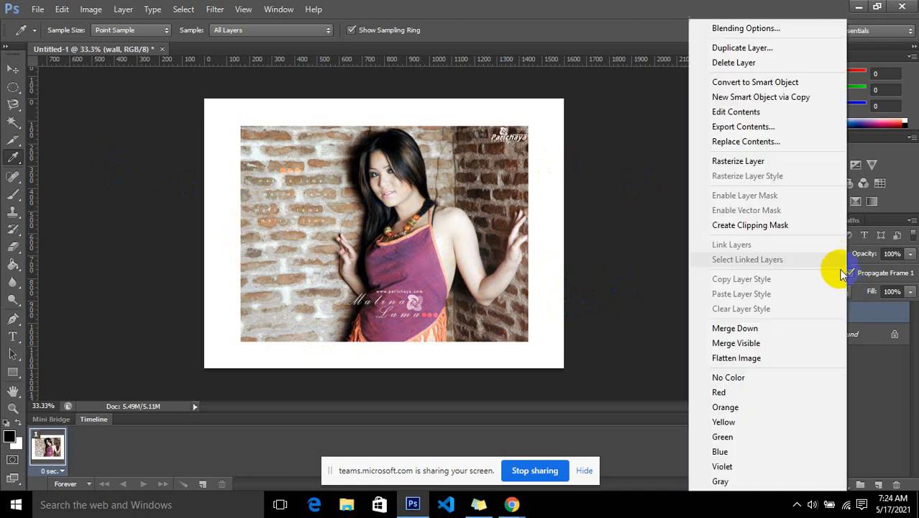
{"action": "left_click", "coordinate": [769, 163]}
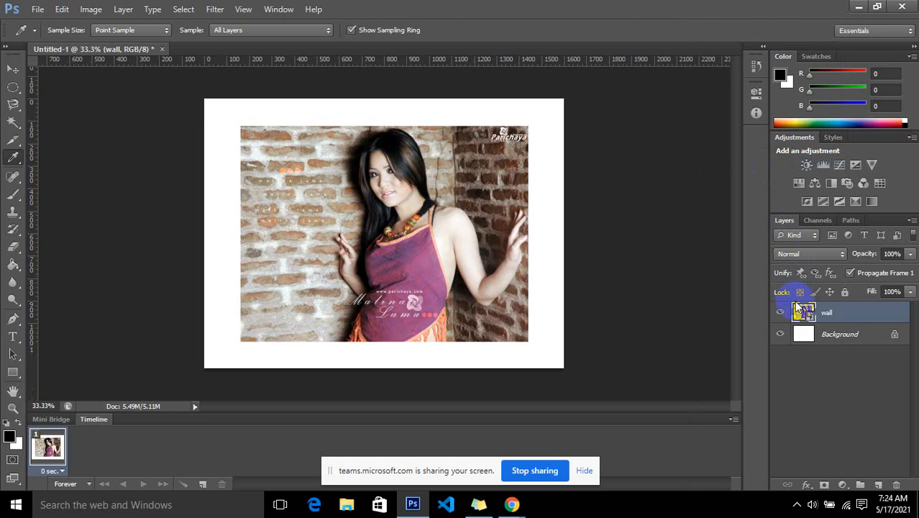
Examine the placed photo's pixels around the woman's lips at up to 1600% magnification, then view the whole image again.
{"action": "key", "text": "ctrl+plus"}
{"action": "key", "text": "ctrl+plus"}
{"action": "key", "text": "ctrl+plus"}
{"action": "key", "text": "ctrl+plus"}
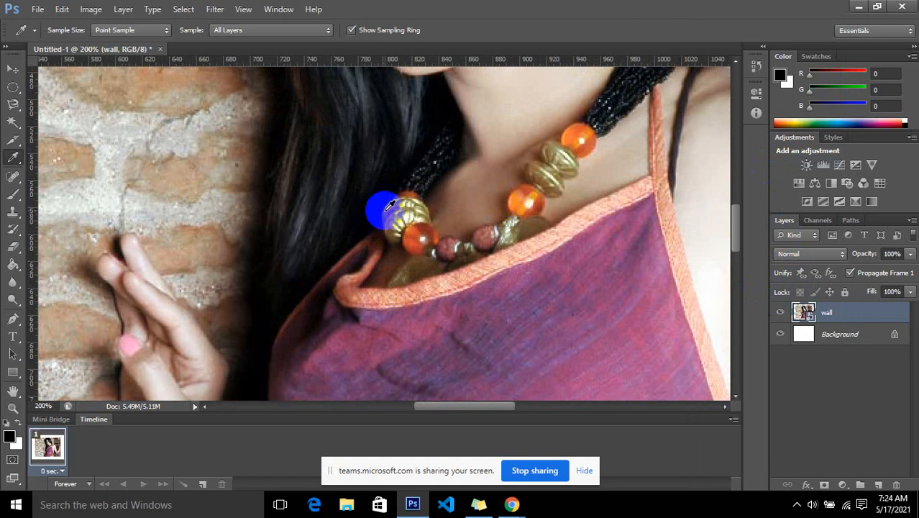
{"action": "left_click_drag", "start_coordinate": [333, 225], "coordinate": [334, 433]}
{"action": "key", "text": "ctrl+plus"}
{"action": "key", "text": "ctrl+plus"}
{"action": "key", "text": "ctrl+plus"}
{"action": "key", "text": "ctrl+plus"}
{"action": "key", "text": "ctrl+plus"}
{"action": "key", "text": "ctrl+plus"}
{"action": "key", "text": "ctrl+plus"}
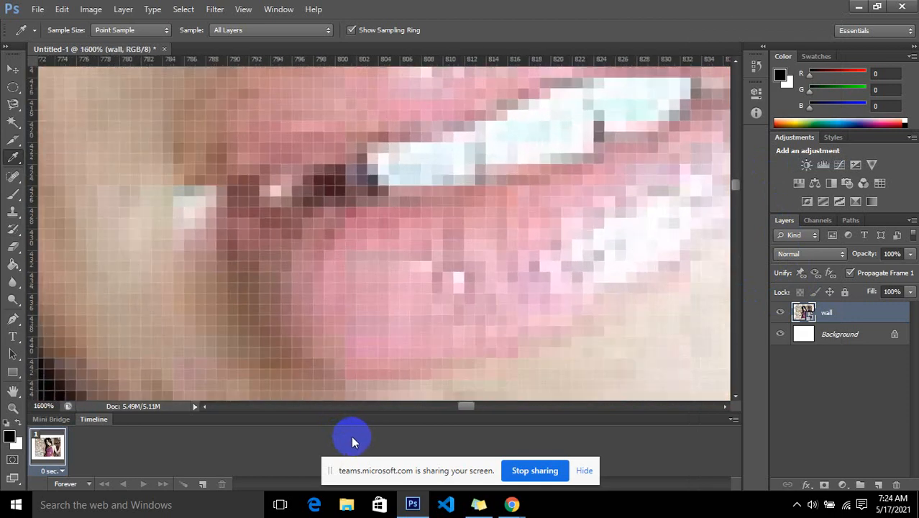
{"action": "key", "text": "ctrl+minus"}
{"action": "key", "text": "ctrl+minus"}
{"action": "key", "text": "ctrl+minus"}
{"action": "key", "text": "ctrl+minus"}
{"action": "key", "text": "ctrl+minus"}
{"action": "key", "text": "ctrl+minus"}
{"action": "key", "text": "ctrl+minus"}
{"action": "key", "text": "ctrl+minus"}
{"action": "key", "text": "ctrl+minus"}
{"action": "key", "text": "ctrl+minus"}
{"action": "key", "text": "ctrl+minus"}
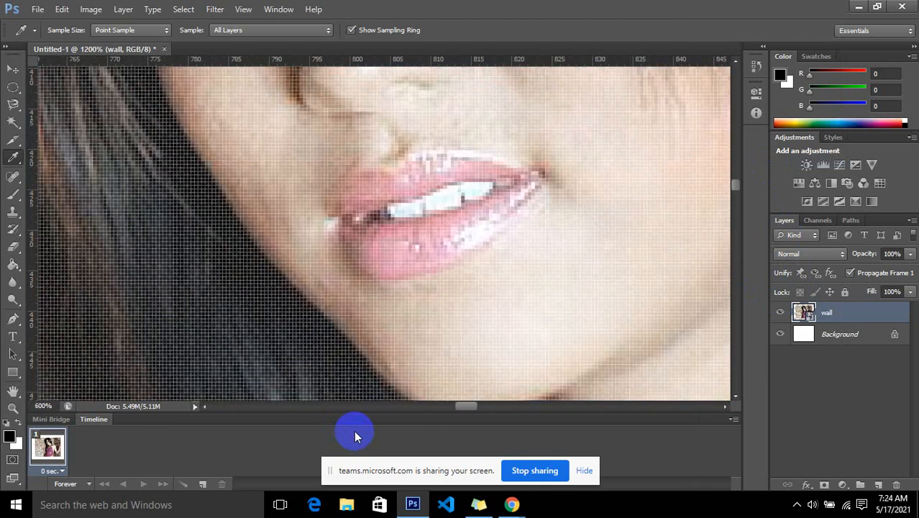
{"action": "key", "text": "ctrl+minus"}
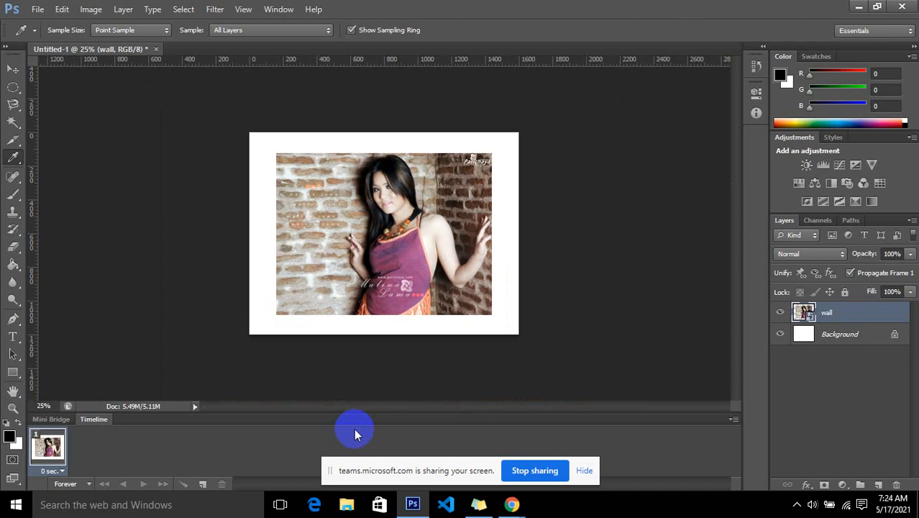
Rasterize the wall layer and view the photo at 100% magnification.
{"action": "right_click", "coordinate": [814, 309]}
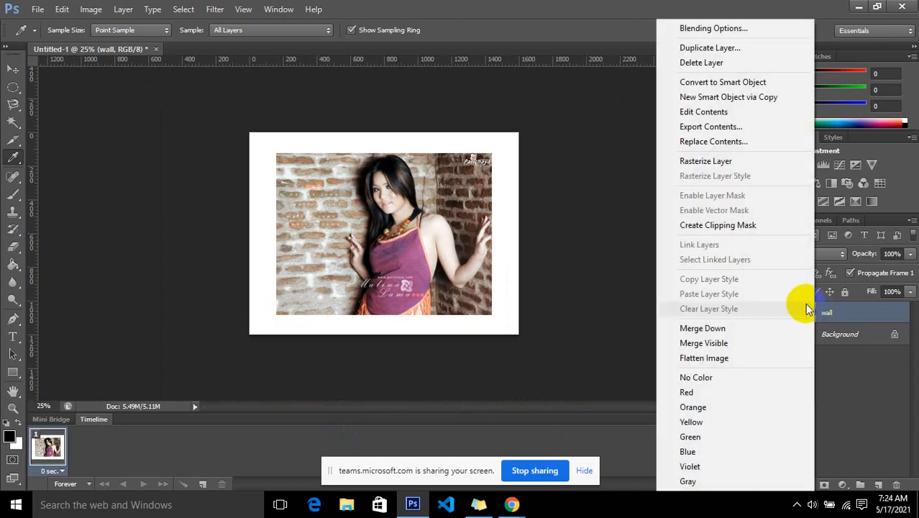
{"action": "left_click", "coordinate": [755, 160]}
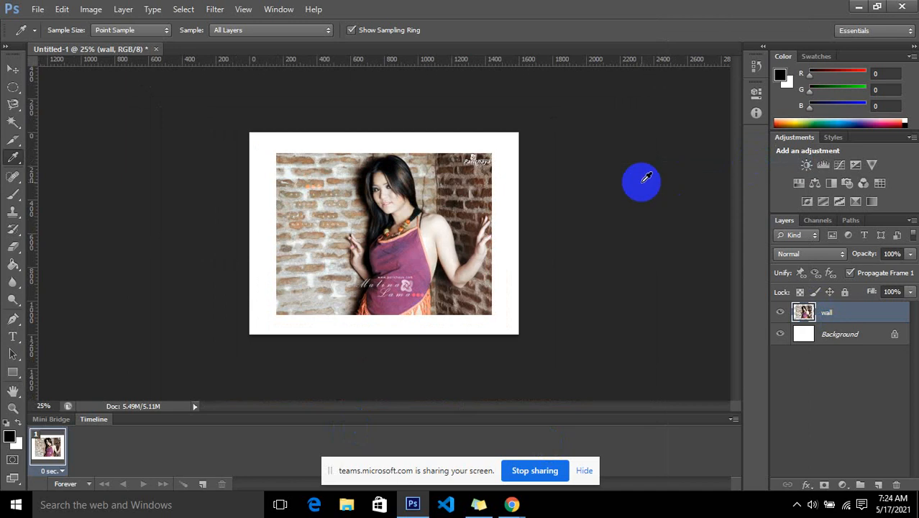
{"action": "scroll", "coordinate": [582, 170], "scroll_direction": "up", "scroll_amount": 3}
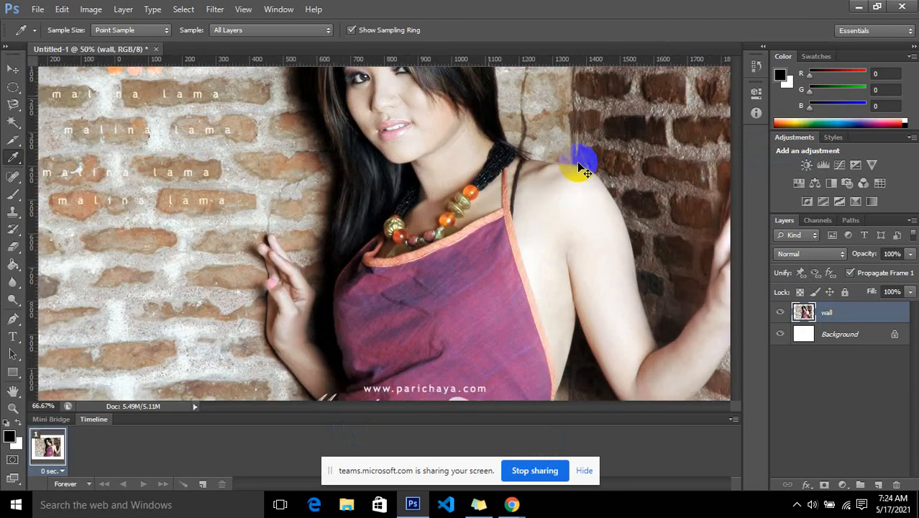
{"action": "scroll", "coordinate": [583, 170], "scroll_direction": "up", "scroll_amount": 1}
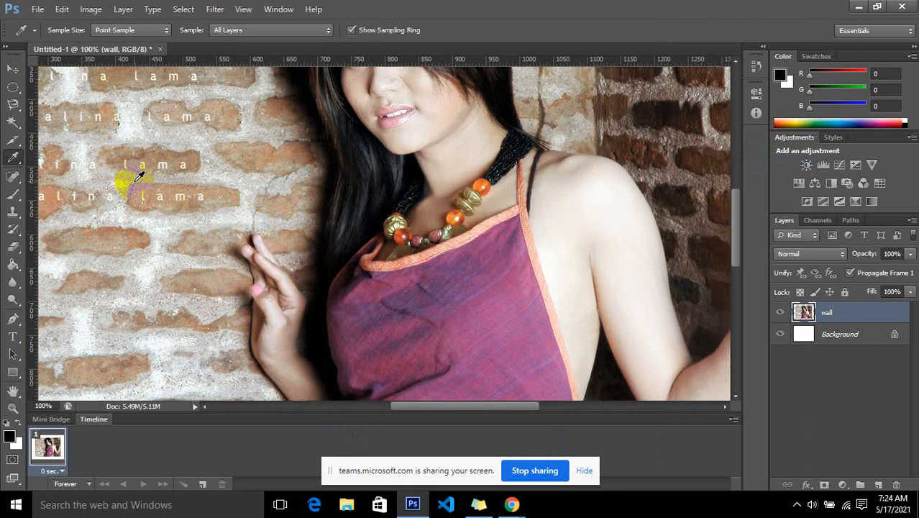
Examine the rasterized photo's pixels at 500% across the wall text and the woman's lips, then view the photo at 66.67%.
{"action": "left_click_drag", "start_coordinate": [131, 181], "coordinate": [327, 240]}
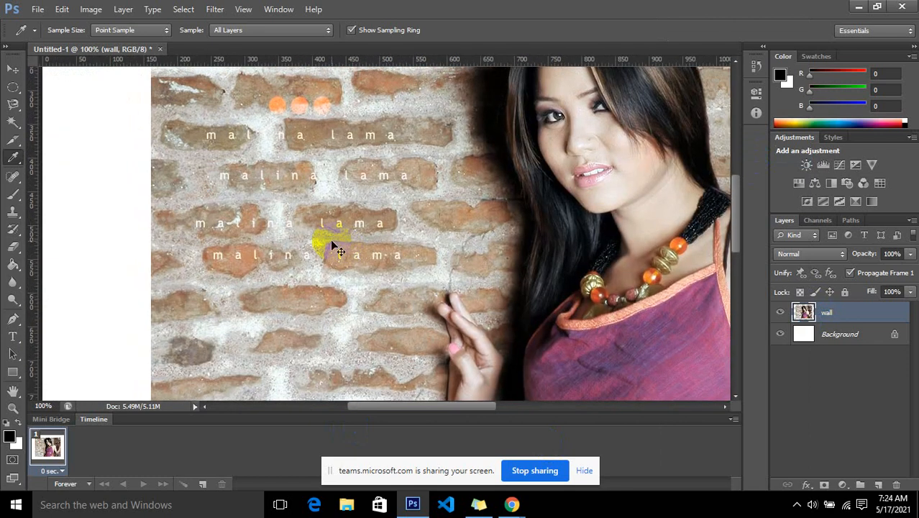
{"action": "scroll", "coordinate": [332, 246], "scroll_direction": "up", "scroll_amount": 4}
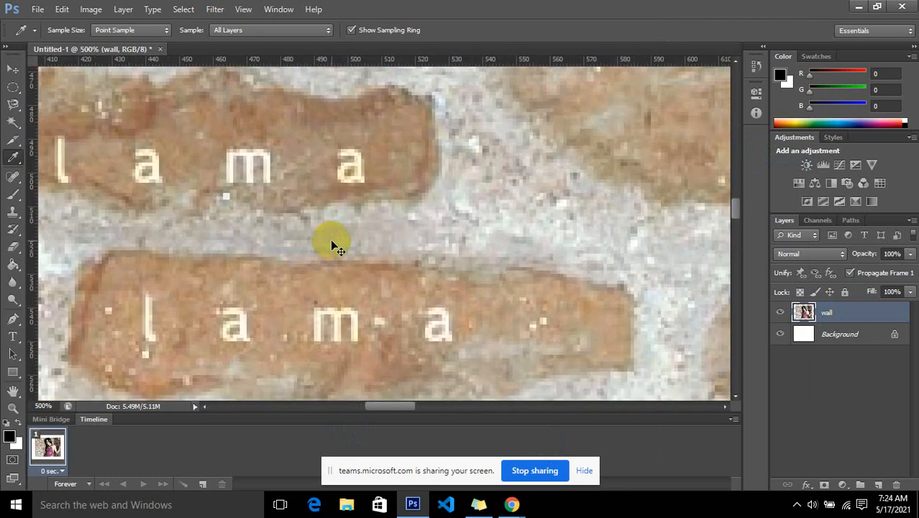
{"action": "left_click_drag", "start_coordinate": [511, 228], "coordinate": [293, 264]}
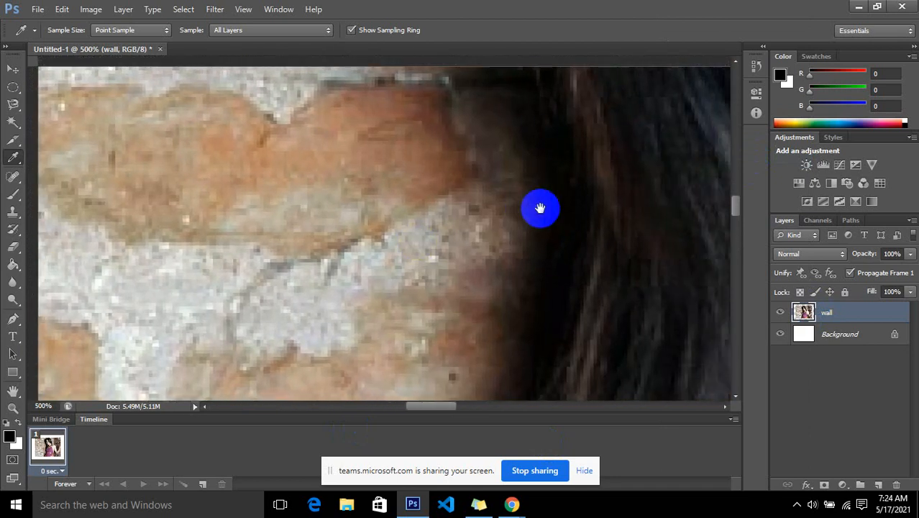
{"action": "left_click_drag", "start_coordinate": [540, 209], "coordinate": [348, 297]}
{"action": "key", "text": "ctrl+r"}
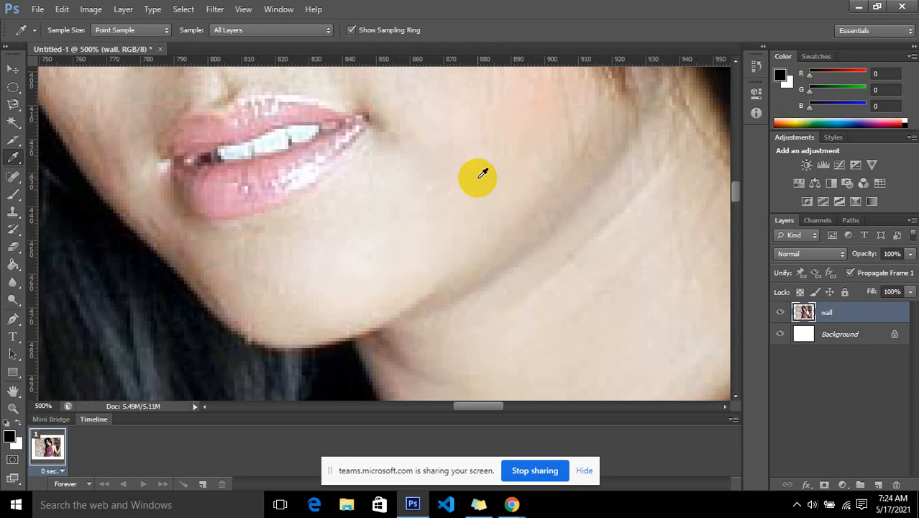
{"action": "key", "text": "ctrl+minus"}
{"action": "key", "text": "ctrl+minus"}
{"action": "key", "text": "ctrl+minus"}
{"action": "key", "text": "ctrl+minus"}
{"action": "key", "text": "ctrl+minus"}
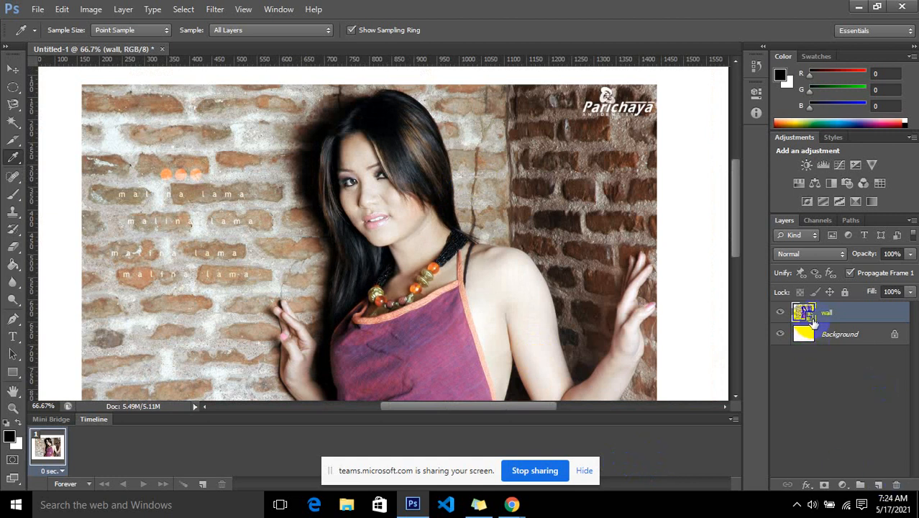
Try the Spot Healing Brush Tool on the wall smart object and decline rasterizing it.
{"action": "left_click", "coordinate": [15, 177]}
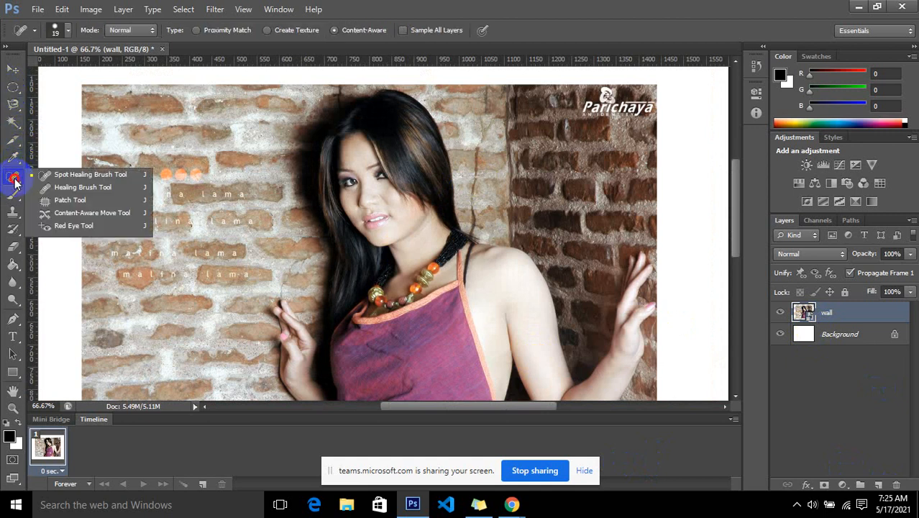
{"action": "left_click", "coordinate": [41, 172]}
{"action": "left_click", "coordinate": [305, 187]}
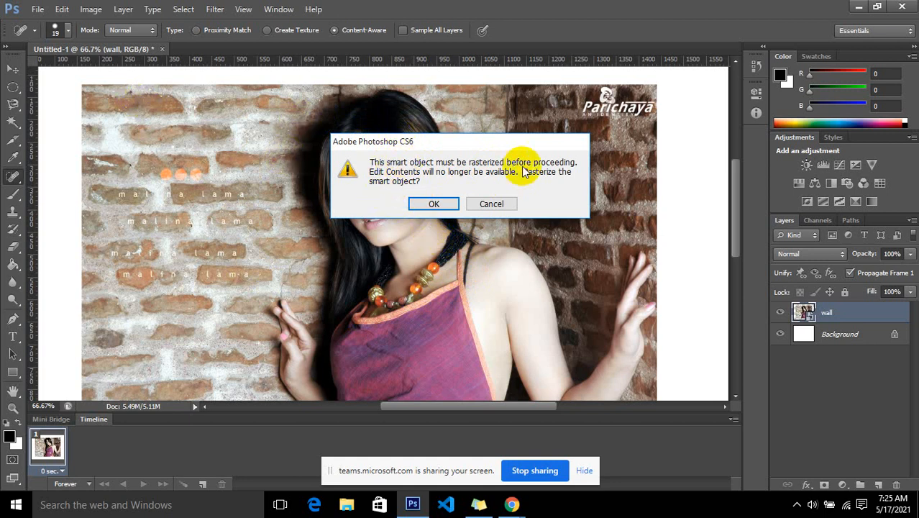
{"action": "left_click", "coordinate": [491, 204]}
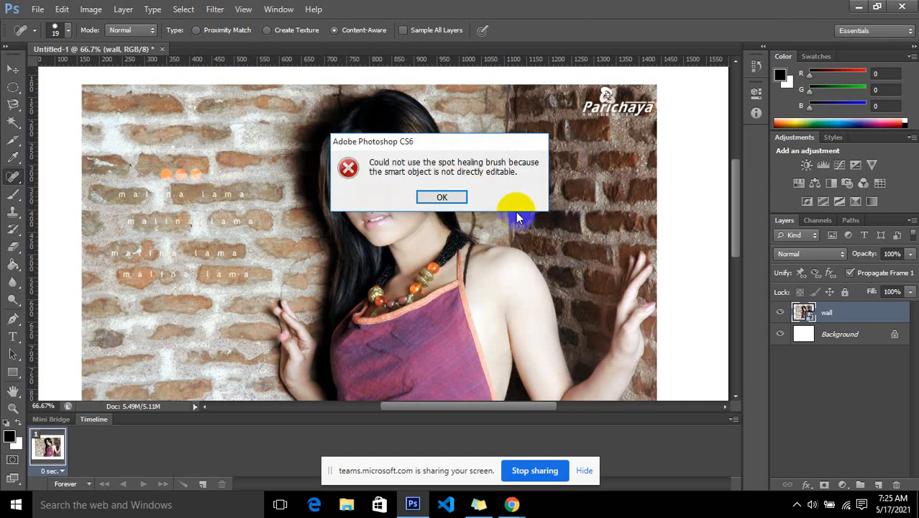
{"action": "left_click", "coordinate": [440, 199]}
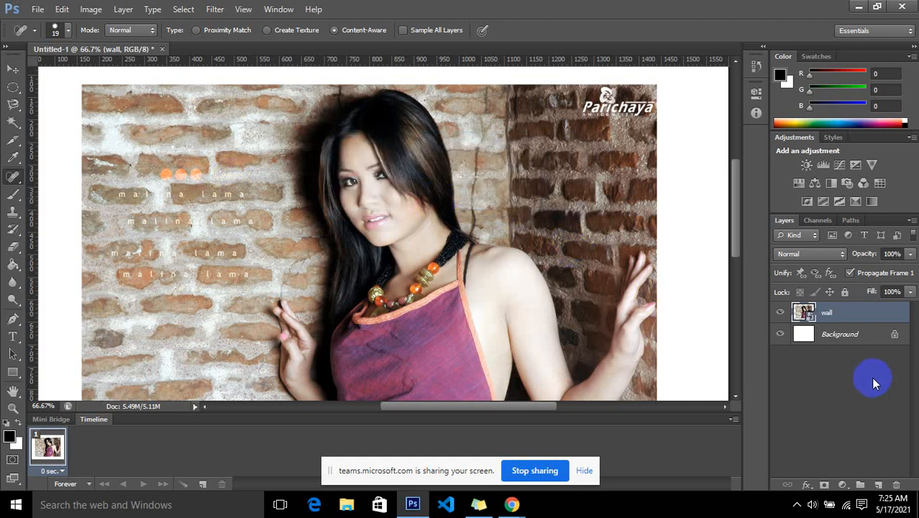
Select the woman's face with the Elliptical Marquee Tool and try to shift the selected area with the Move Tool.
{"action": "left_click_drag", "start_coordinate": [19, 93], "coordinate": [59, 97]}
{"action": "left_click_drag", "start_coordinate": [292, 143], "coordinate": [436, 292]}
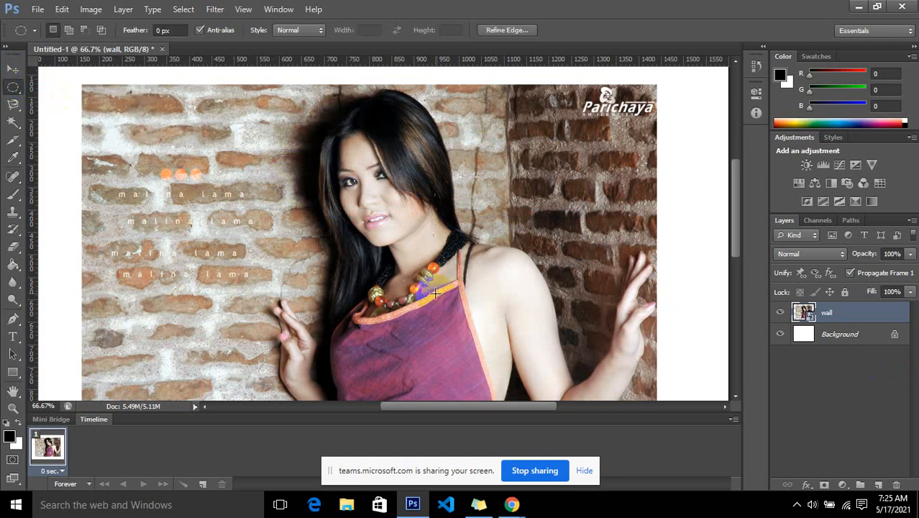
{"action": "left_click", "coordinate": [13, 68]}
{"action": "left_click_drag", "start_coordinate": [368, 191], "coordinate": [404, 207]}
{"action": "scroll", "coordinate": [405, 208], "scroll_direction": "down", "scroll_amount": 2}
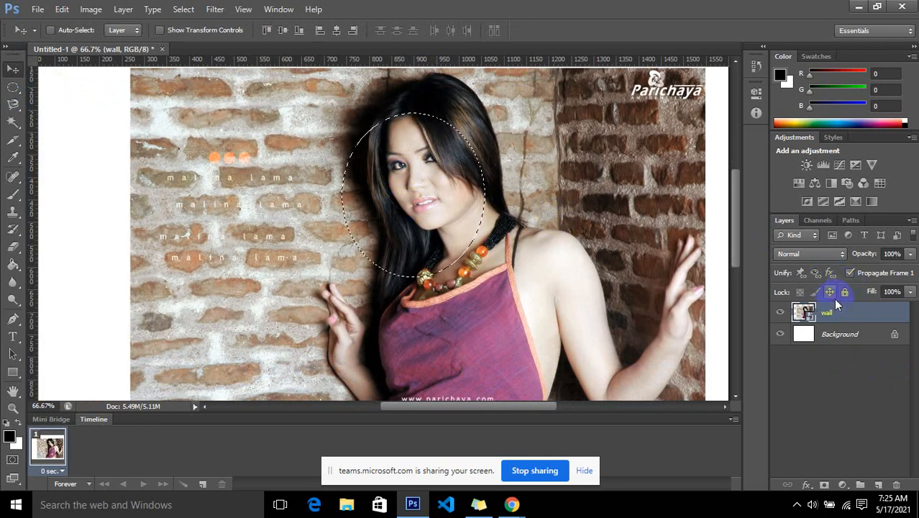
Rasterize the wall layer.
{"action": "right_click", "coordinate": [806, 311]}
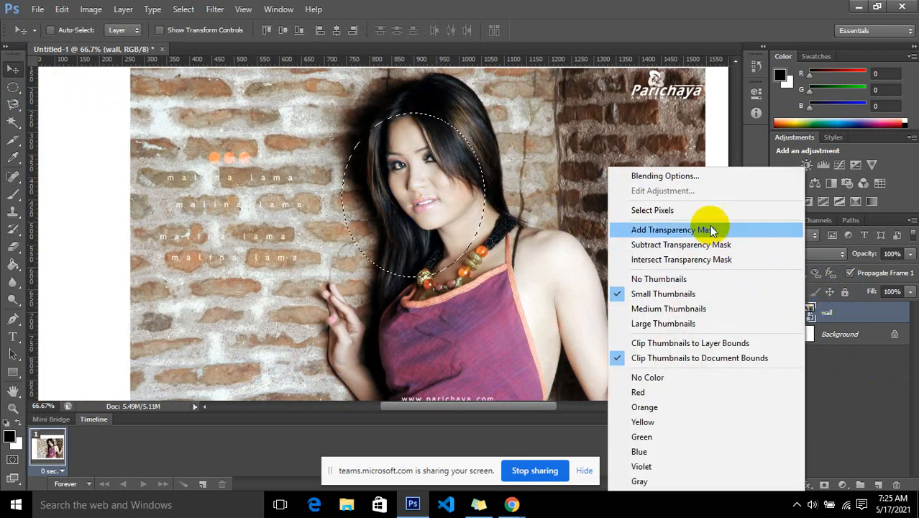
{"action": "right_click", "coordinate": [833, 311]}
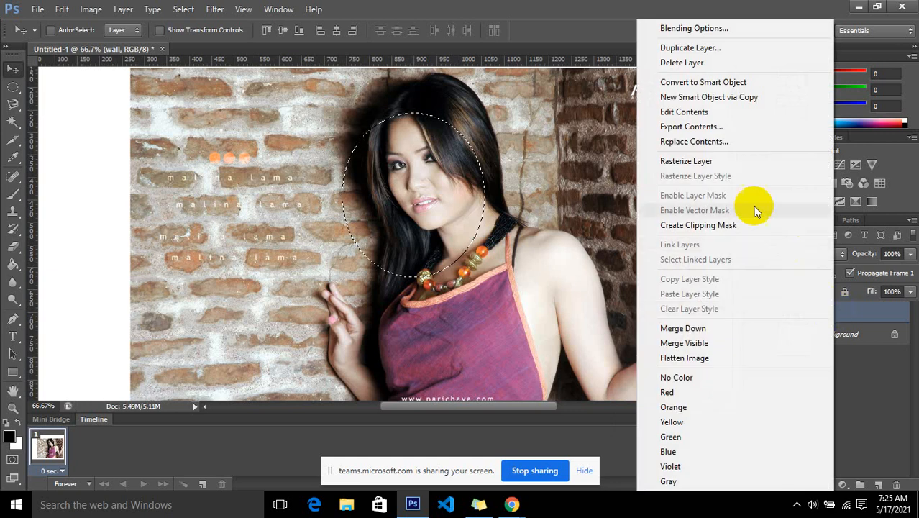
{"action": "left_click", "coordinate": [723, 167]}
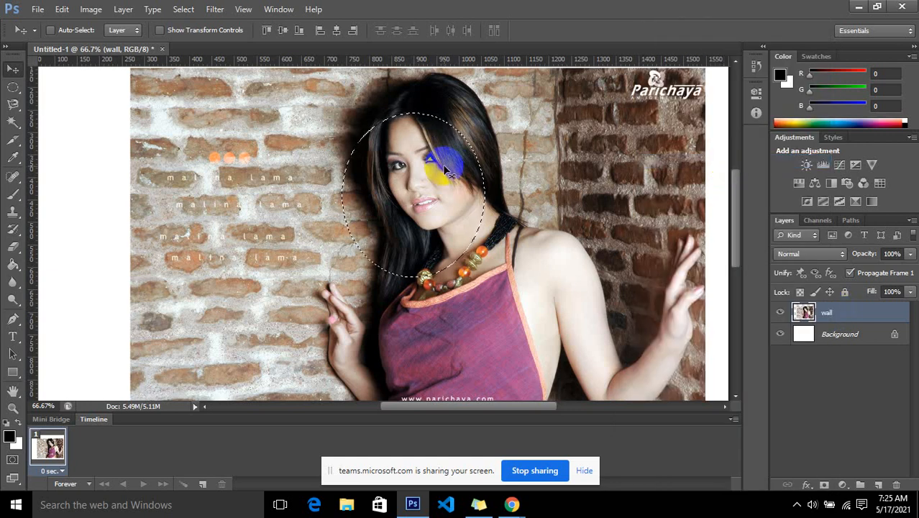
Try moving the selected face over the wall text, undo the move and deselect the area.
{"action": "left_click_drag", "start_coordinate": [442, 168], "coordinate": [239, 180]}
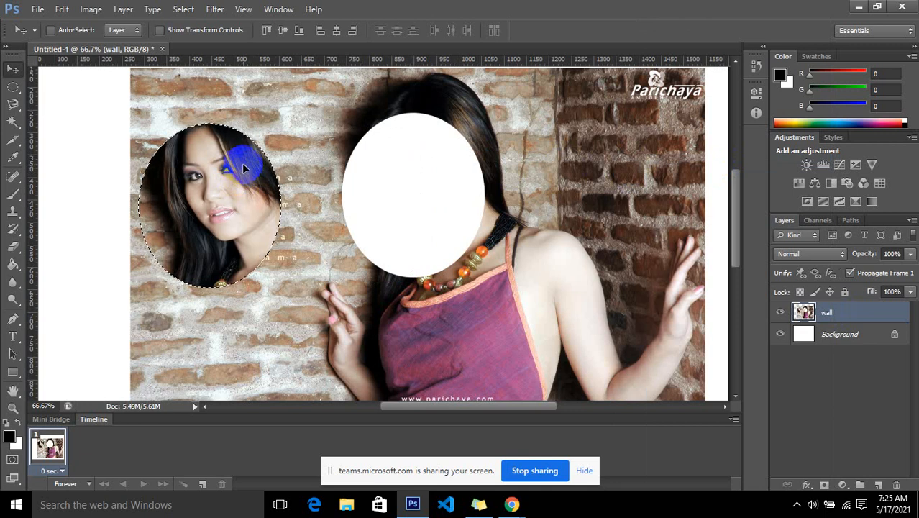
{"action": "key", "text": "ctrl+z"}
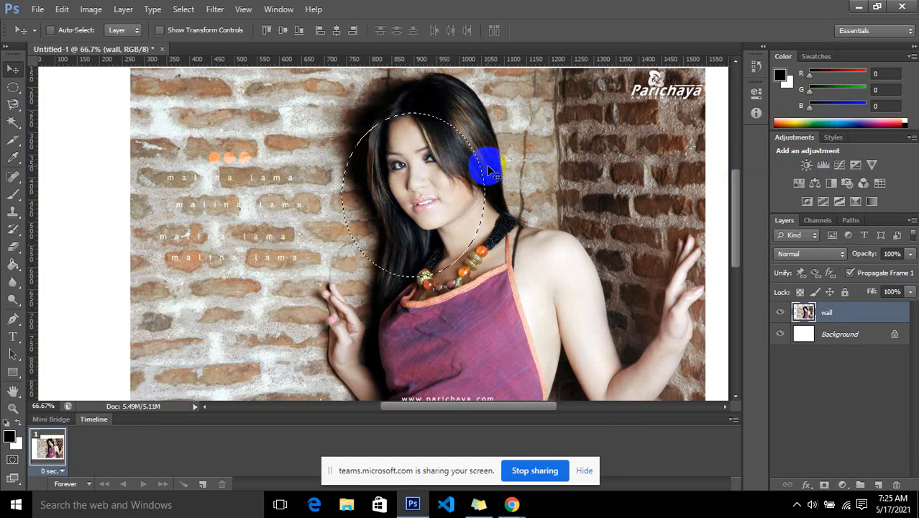
{"action": "key", "text": "ctrl+d"}
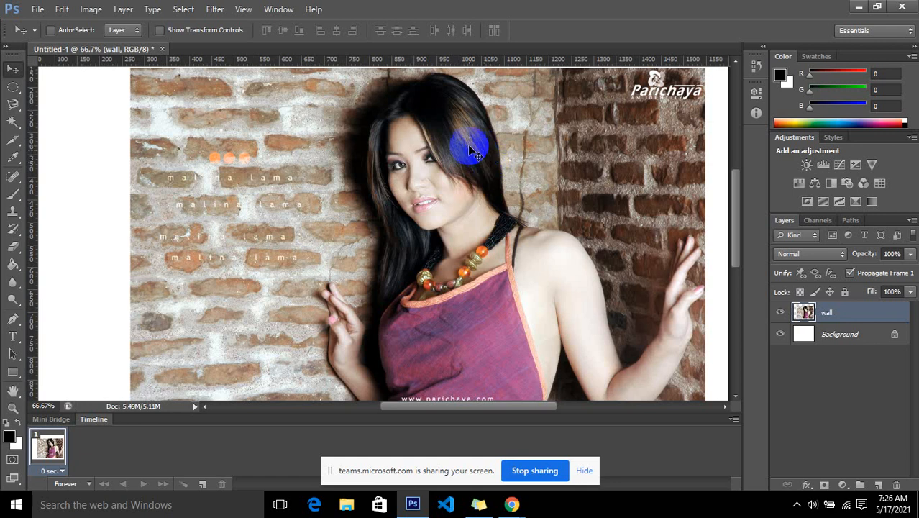
Sample the skin tone on the woman's cheek as the foreground color with the Eyedropper Tool.
{"action": "left_click", "coordinate": [13, 157]}
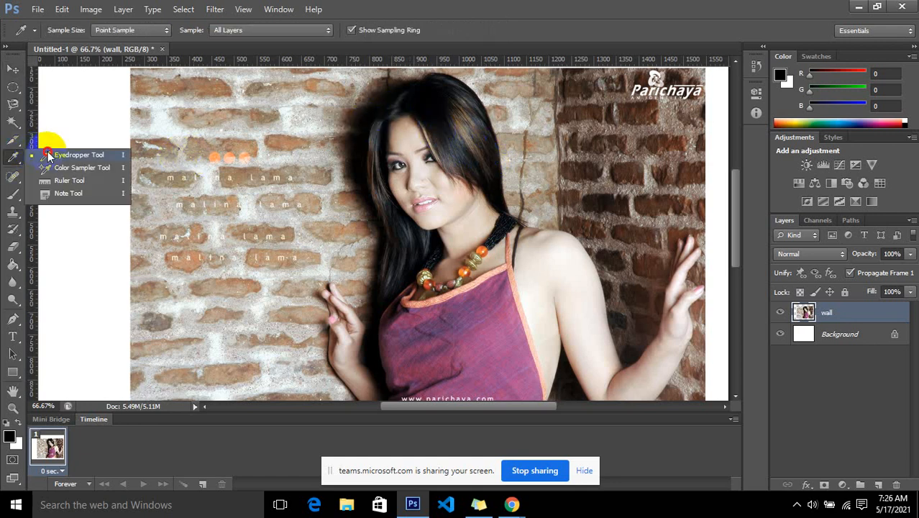
{"action": "left_click", "coordinate": [49, 155]}
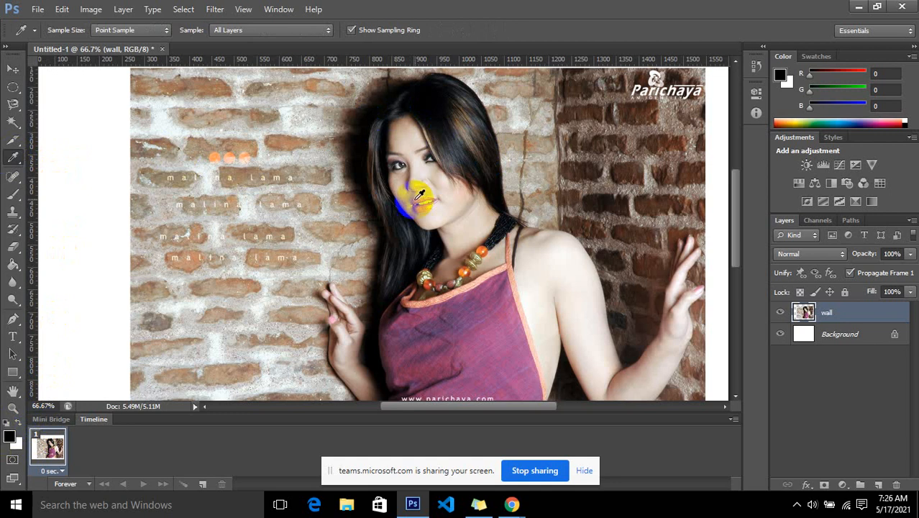
{"action": "left_click", "coordinate": [452, 180]}
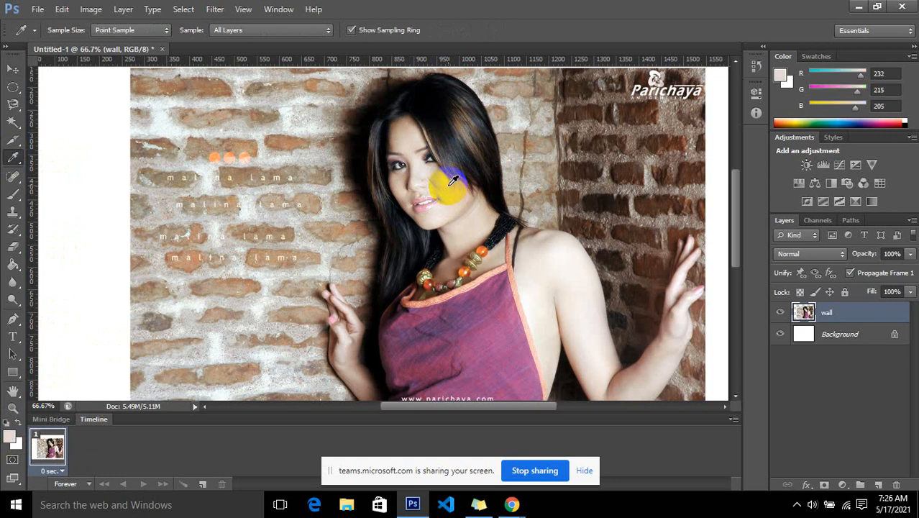
Open the foreground Color Picker, move it clear of the face, and set R, G and B each to 0.
{"action": "left_click", "coordinate": [11, 440]}
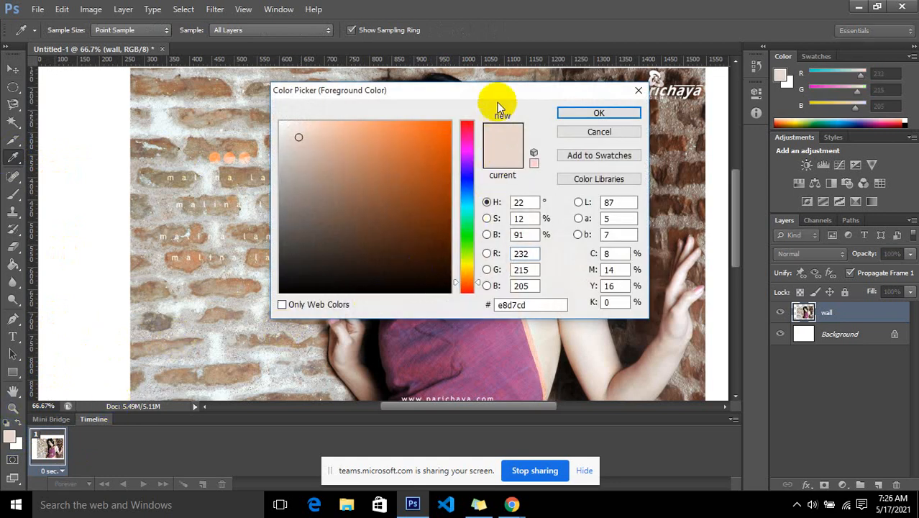
{"action": "left_click_drag", "start_coordinate": [488, 93], "coordinate": [740, 85]}
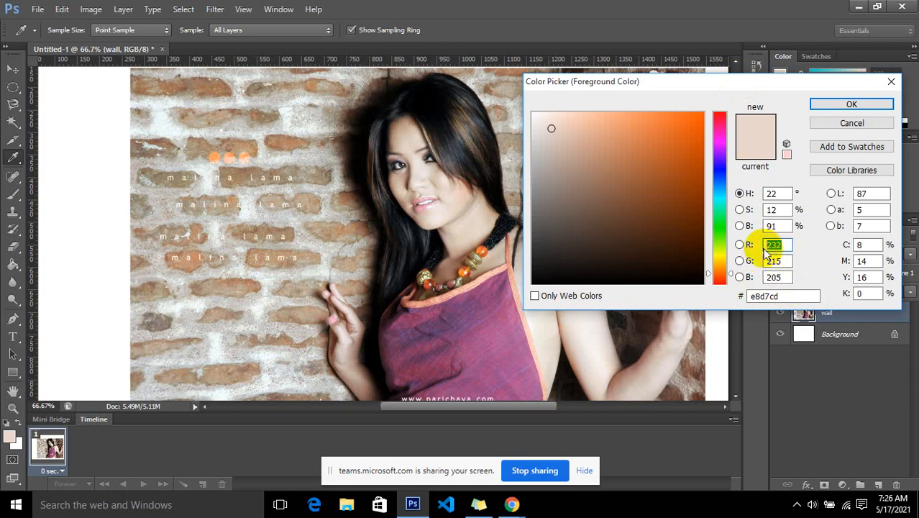
{"action": "type", "text": "0"}
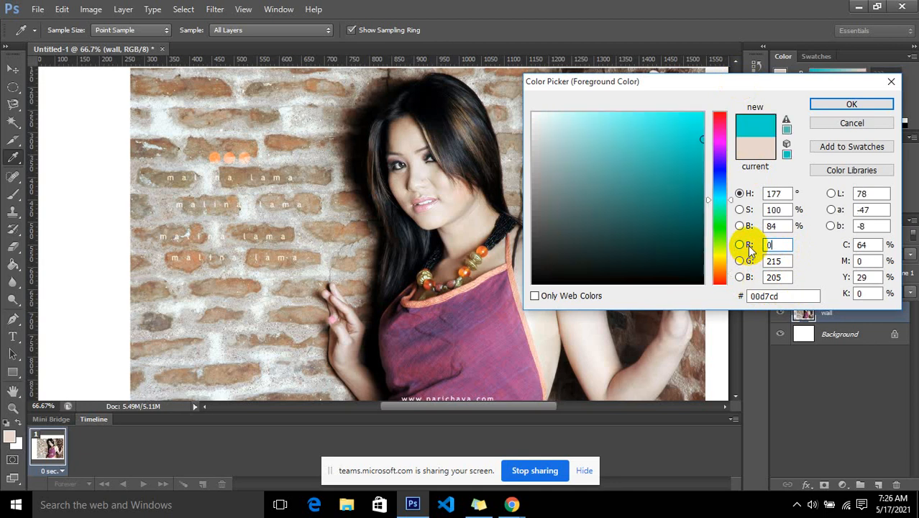
{"action": "left_click_drag", "start_coordinate": [783, 263], "coordinate": [742, 261]}
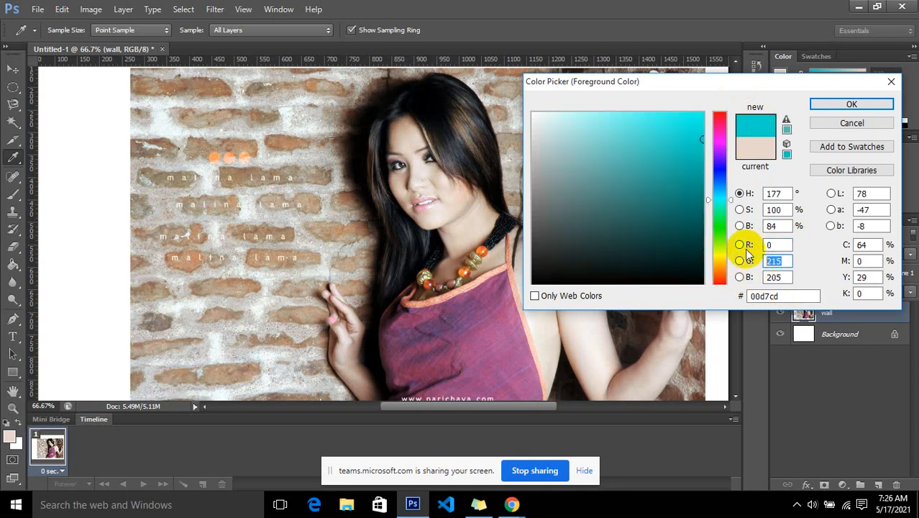
{"action": "type", "text": "0"}
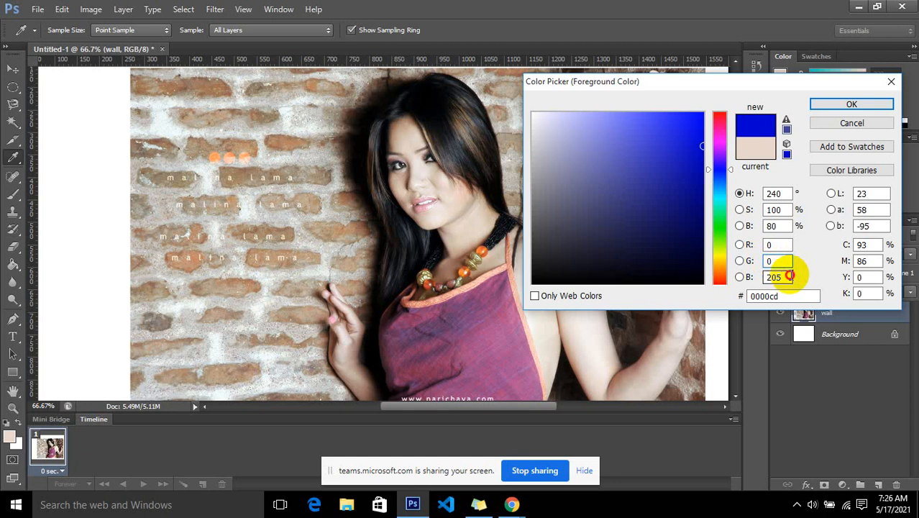
{"action": "left_click_drag", "start_coordinate": [791, 277], "coordinate": [750, 280]}
{"action": "type", "text": "0"}
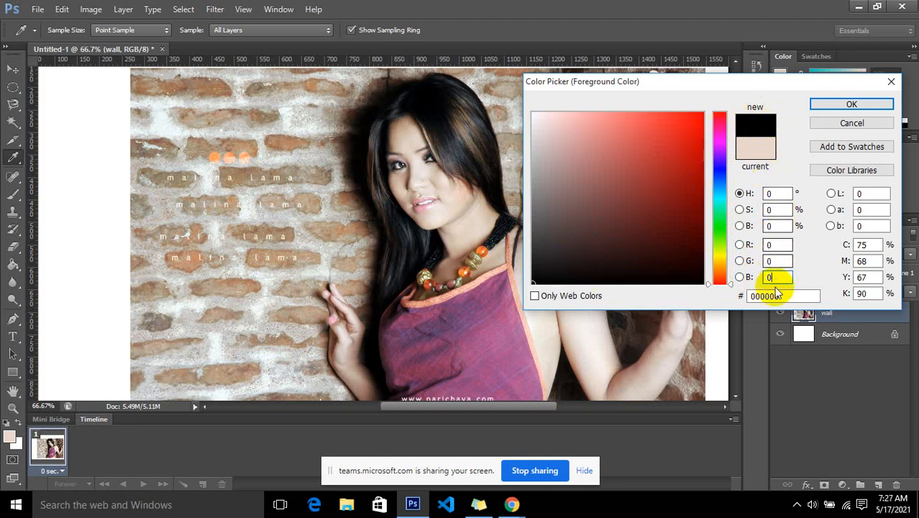
Set the foreground color's RGB values to R 10, G 20 and B 250.
{"action": "left_click", "coordinate": [761, 244]}
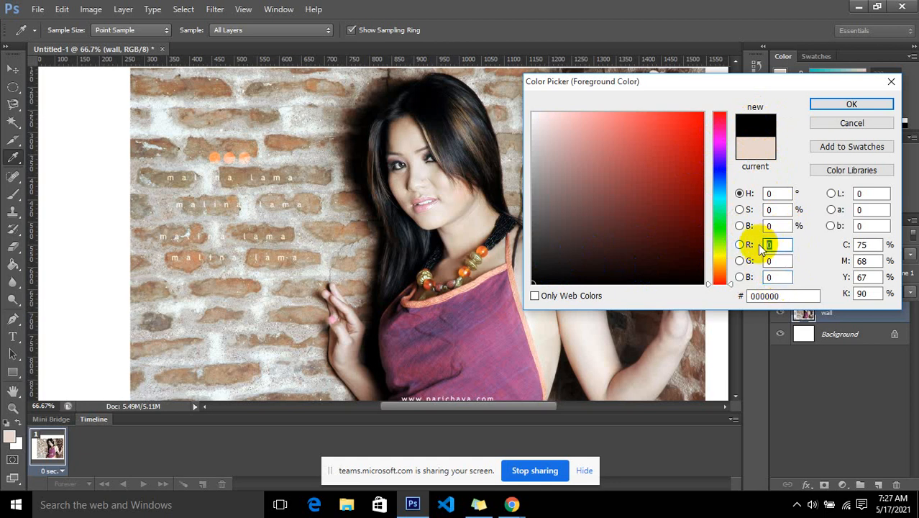
{"action": "type", "text": "10"}
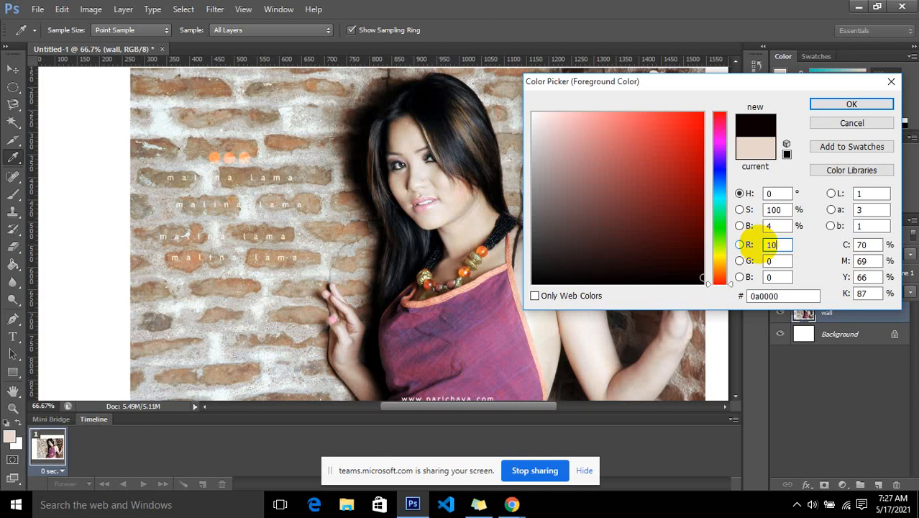
{"action": "left_click", "coordinate": [785, 261]}
{"action": "type", "text": "20"}
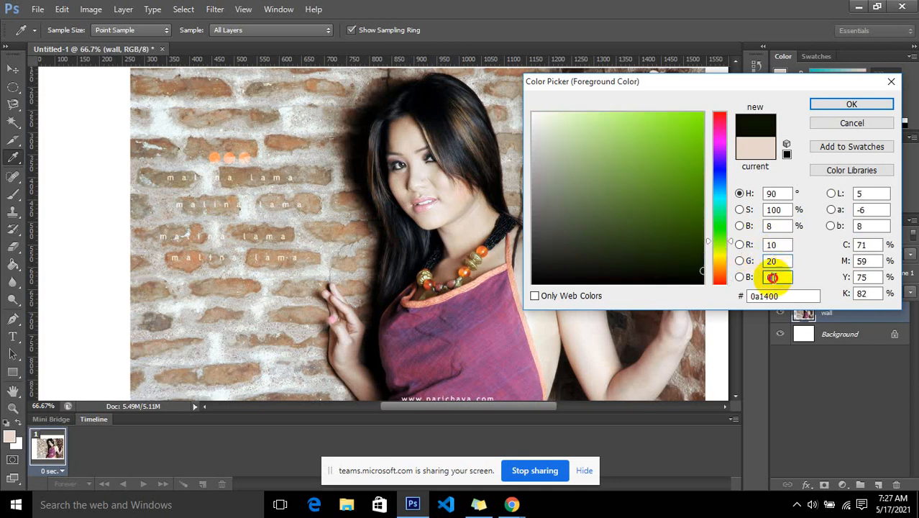
{"action": "left_click", "coordinate": [768, 277]}
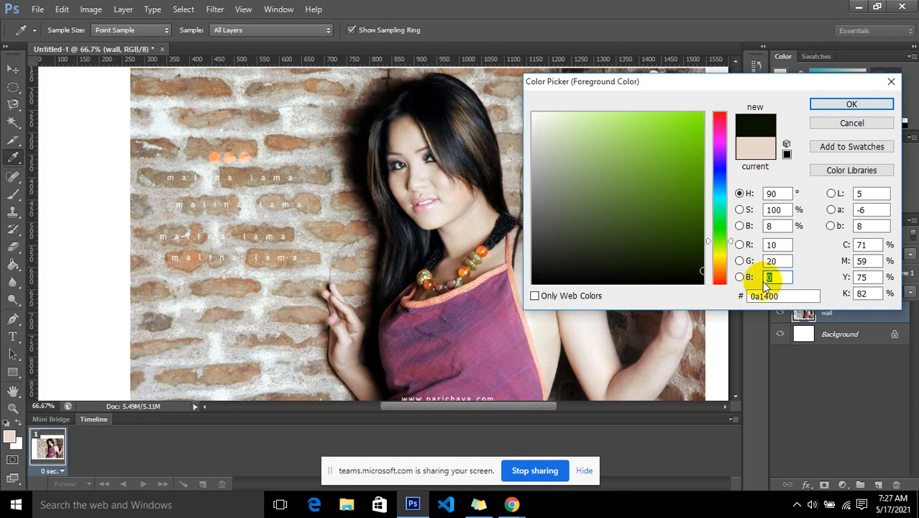
{"action": "type", "text": "250"}
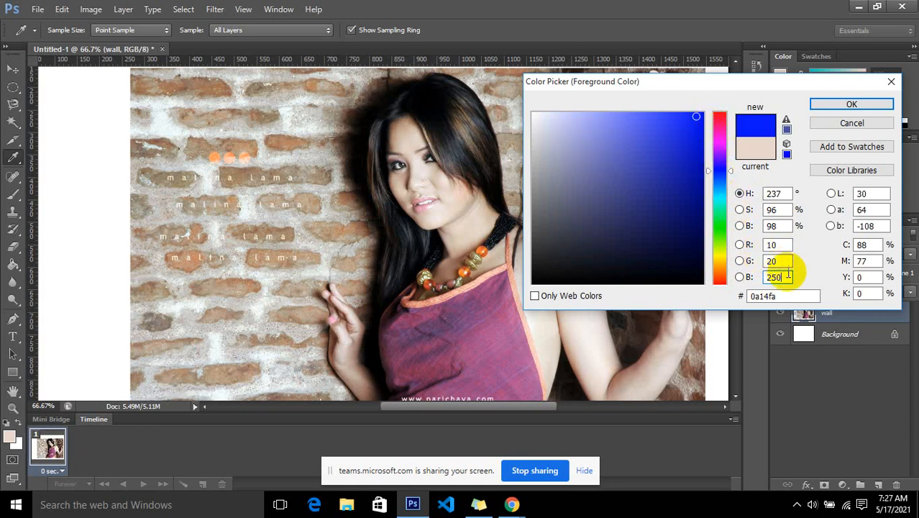
Change the foreground color's blue value to 200 and its red value to 255.
{"action": "key", "text": "BackSpace"}
{"action": "key", "text": "BackSpace"}
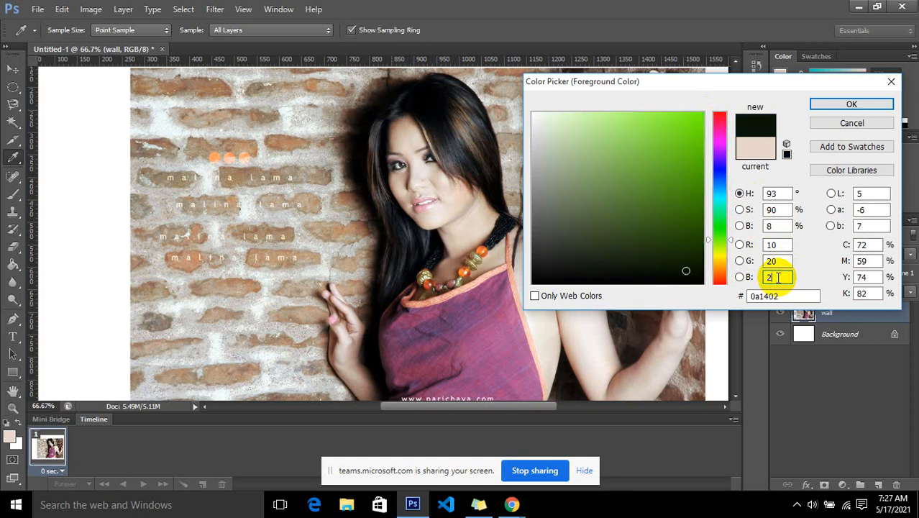
{"action": "type", "text": "00"}
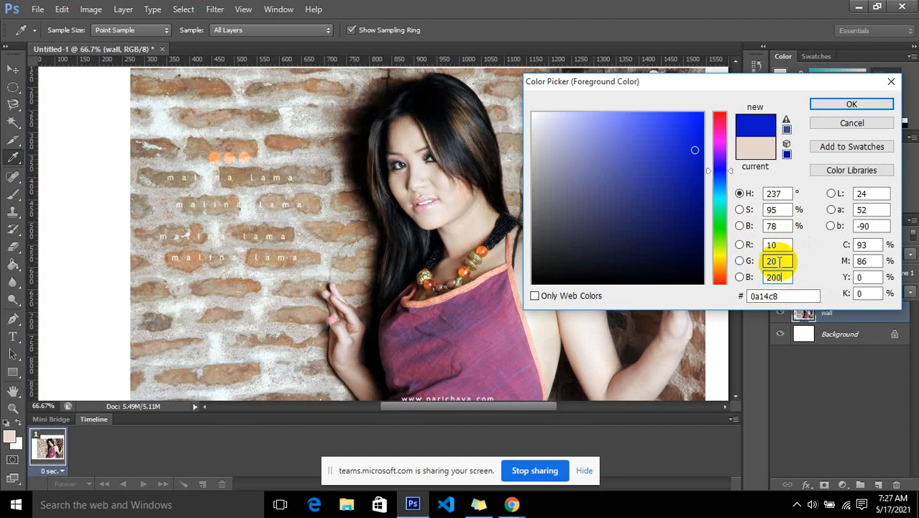
{"action": "left_click", "coordinate": [782, 243]}
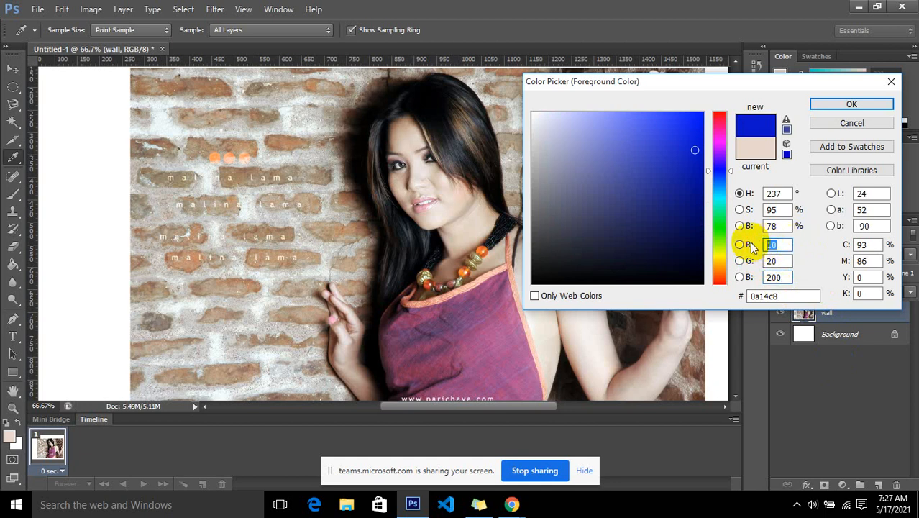
{"action": "type", "text": "255"}
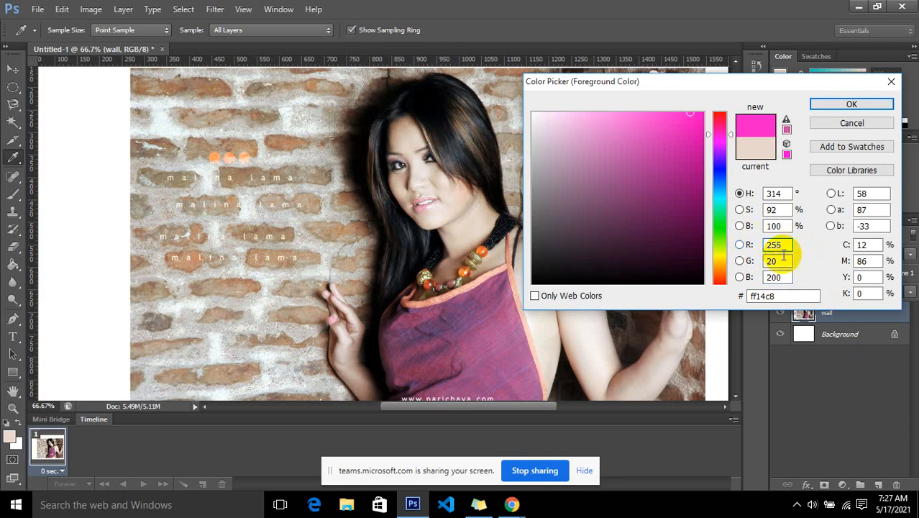
Set the foreground color's green and blue values to 255 and highlight the resulting hex code.
{"action": "left_click", "coordinate": [783, 260]}
{"action": "type", "text": "255"}
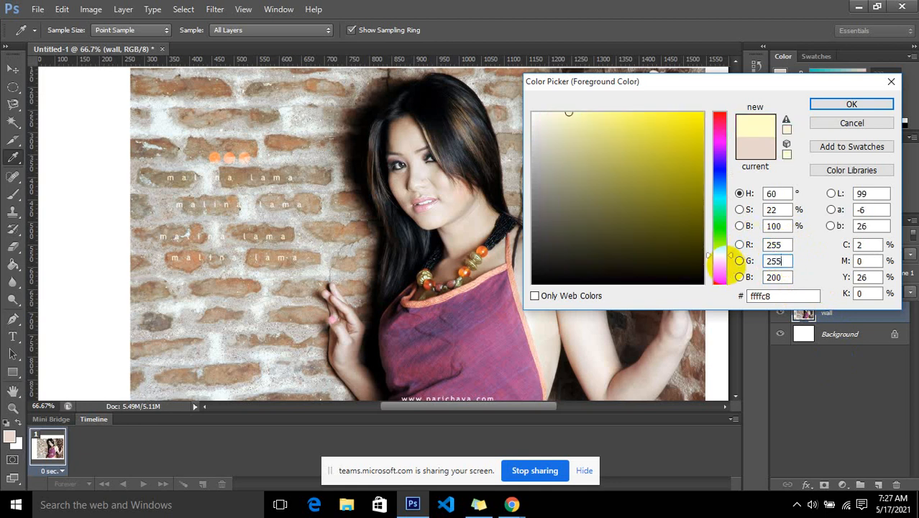
{"action": "left_click", "coordinate": [776, 276]}
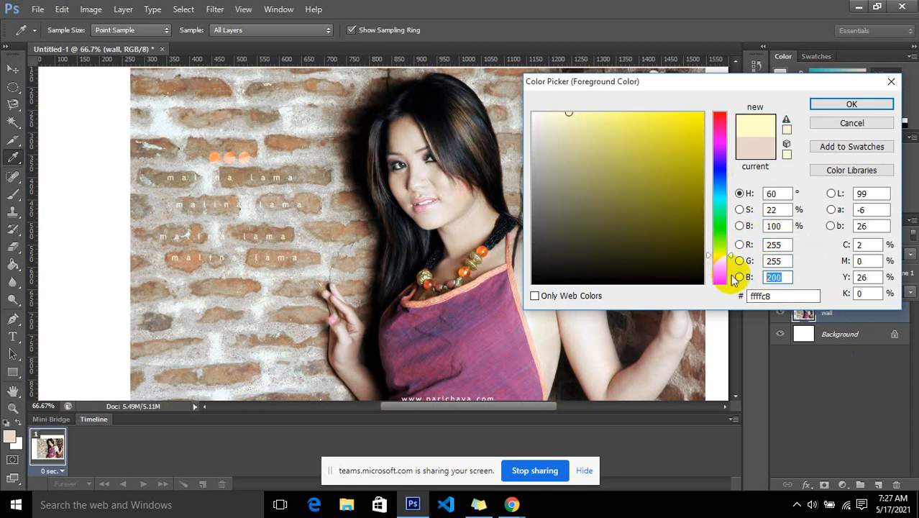
{"action": "type", "text": "255"}
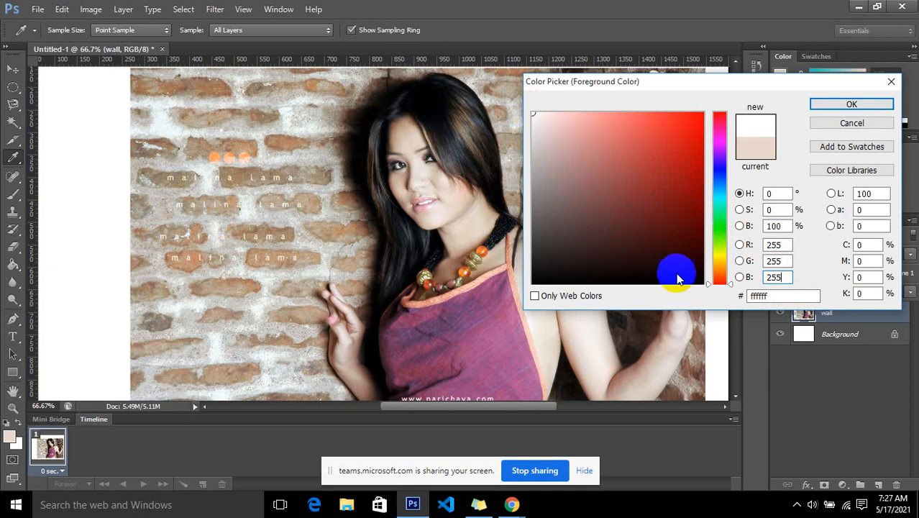
{"action": "left_click", "coordinate": [753, 298]}
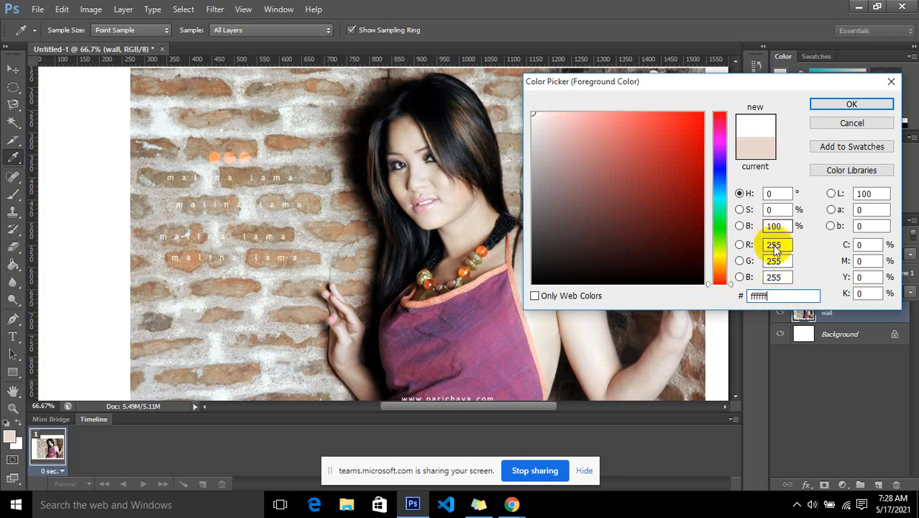
{"action": "left_click_drag", "start_coordinate": [773, 293], "coordinate": [732, 293]}
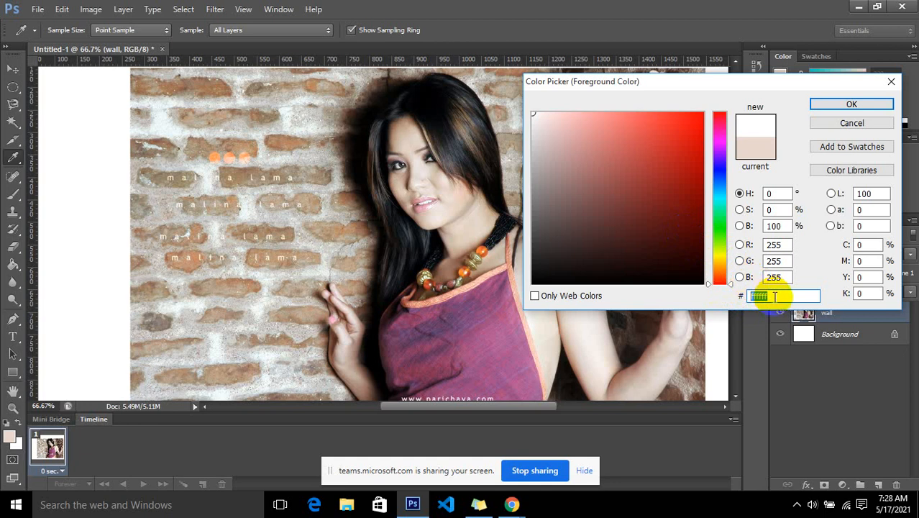
Set the foreground color's R, G and B values each to 0 and place the cursor in its hex code.
{"action": "left_click", "coordinate": [771, 245]}
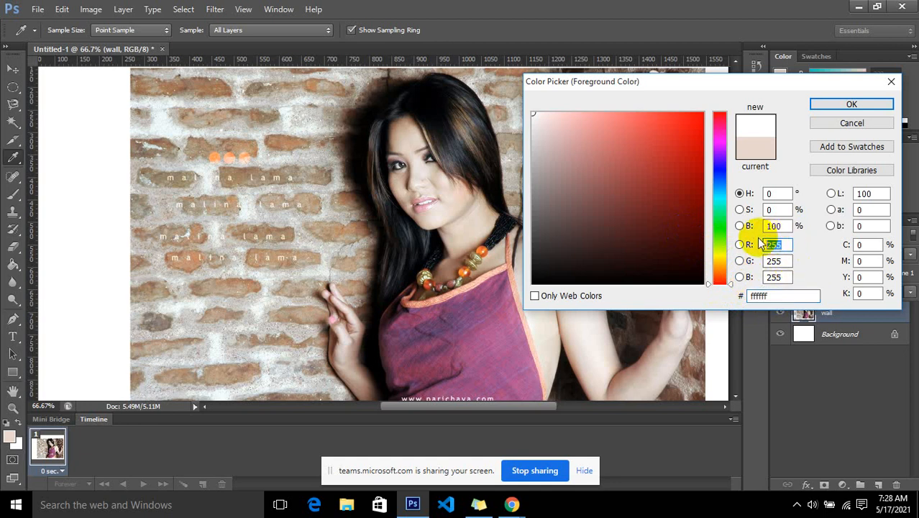
{"action": "type", "text": "0"}
{"action": "left_click", "coordinate": [777, 261]}
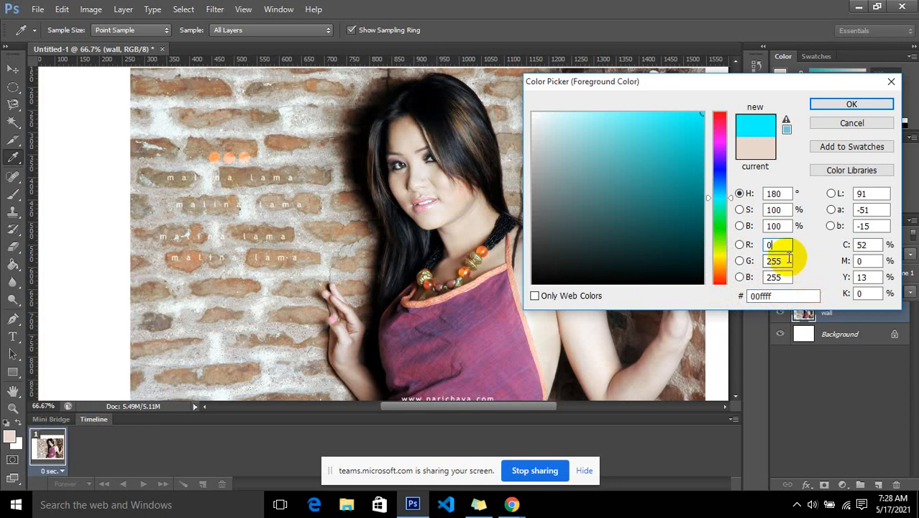
{"action": "type", "text": "0"}
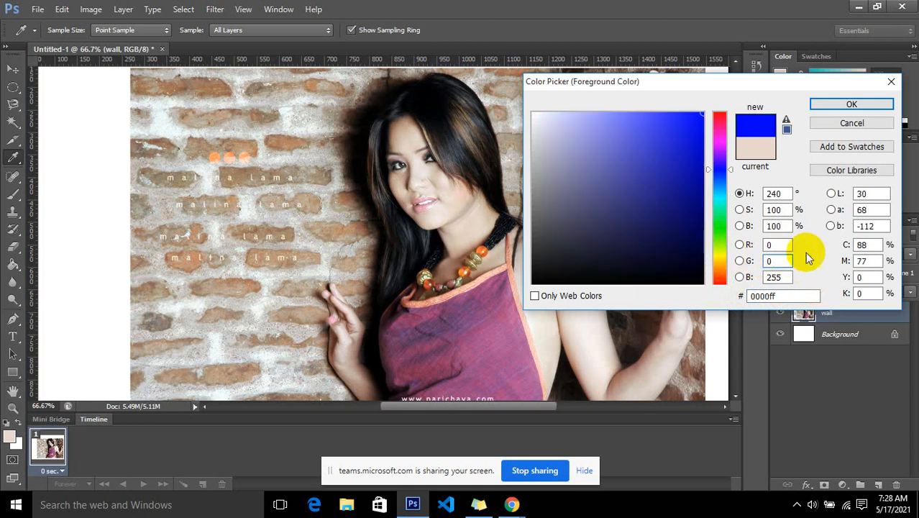
{"action": "left_click", "coordinate": [777, 278]}
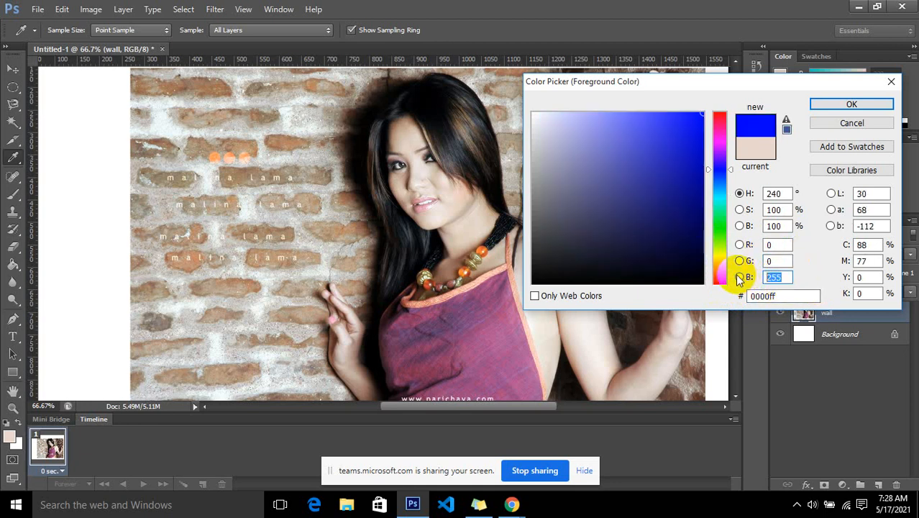
{"action": "type", "text": "0"}
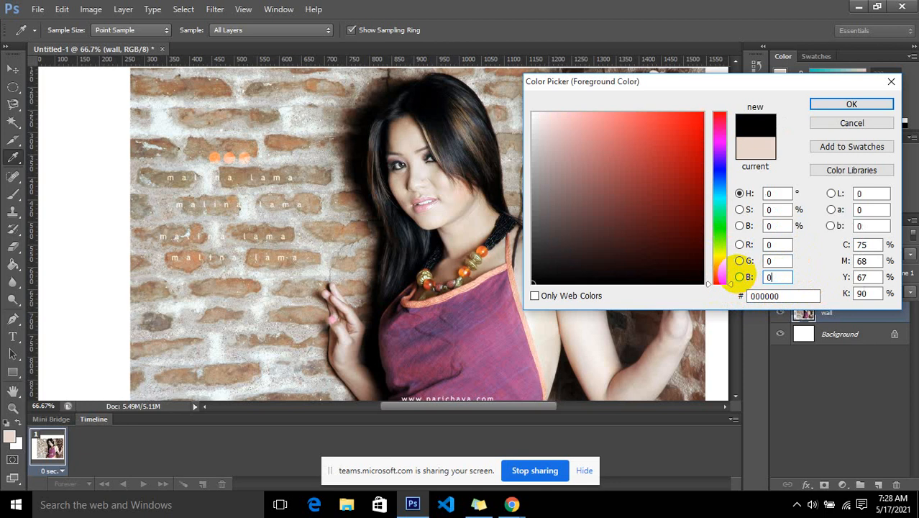
{"action": "left_click", "coordinate": [778, 295]}
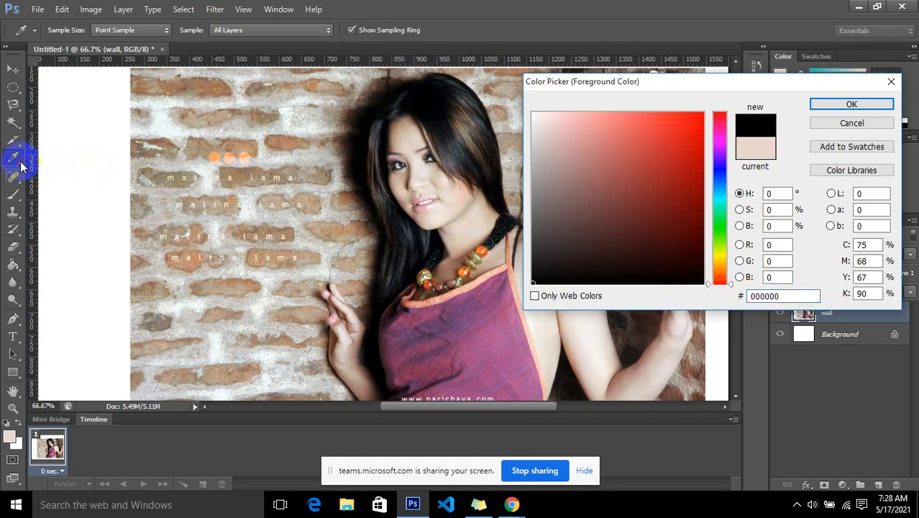
Sample colors from the purple dress and the necklace area of the photo, and dismiss the Color Picker without applying them.
{"action": "left_click_drag", "start_coordinate": [332, 131], "coordinate": [442, 118]}
{"action": "left_click", "coordinate": [486, 288]}
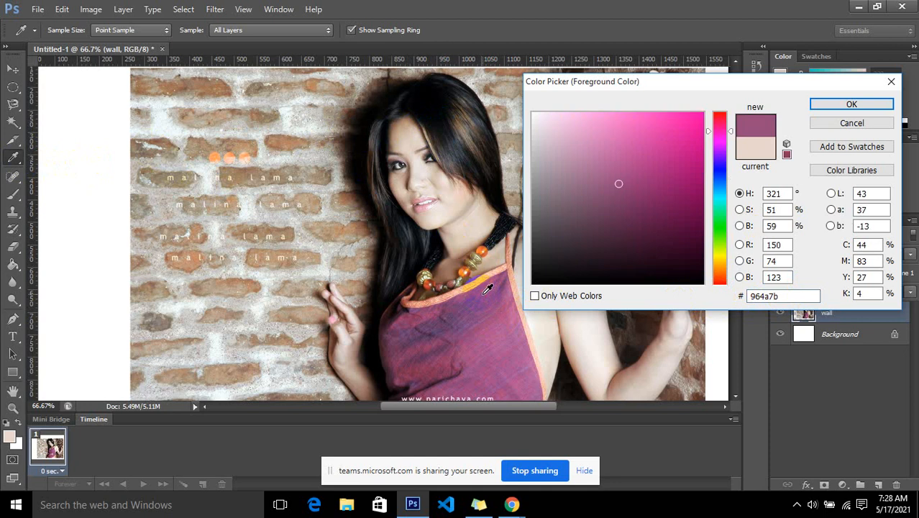
{"action": "left_click", "coordinate": [486, 246]}
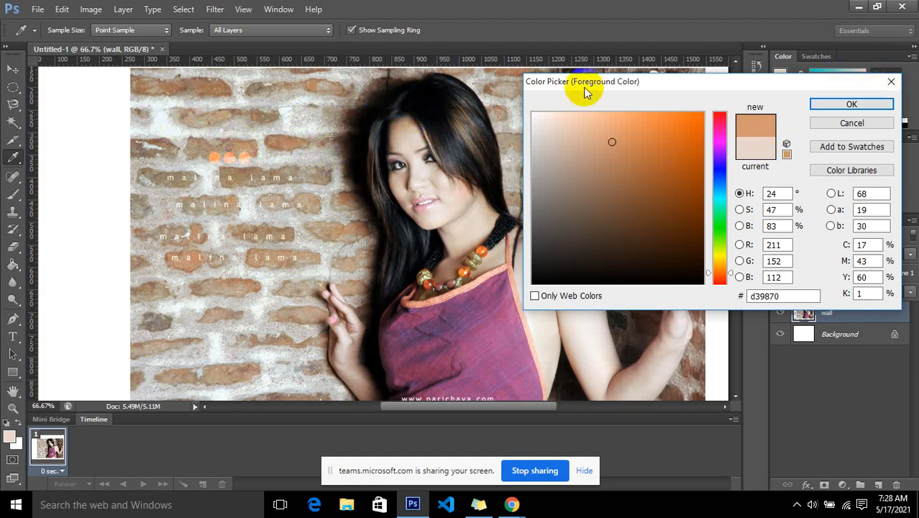
{"action": "left_click", "coordinate": [893, 81]}
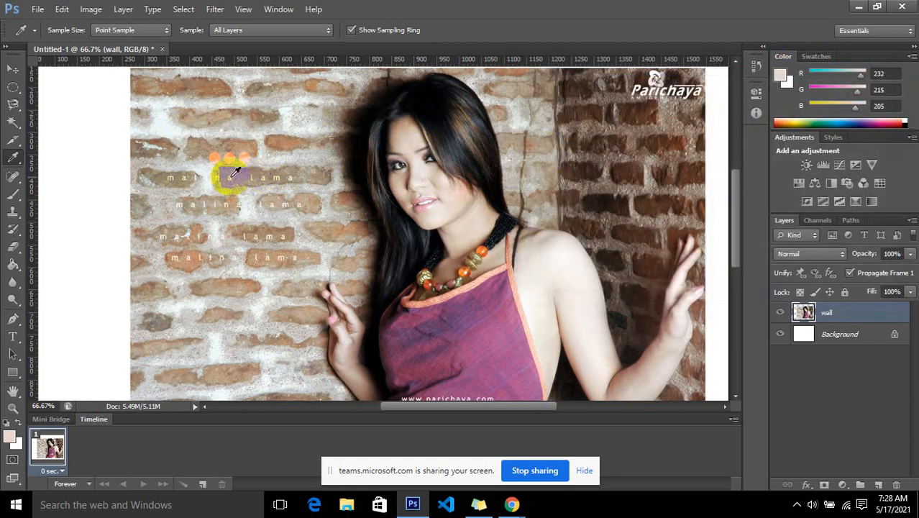
Sample skin tones from the woman's cheek, shoulder and arm area in turn with the Eyedropper Tool.
{"action": "right_click", "coordinate": [13, 157]}
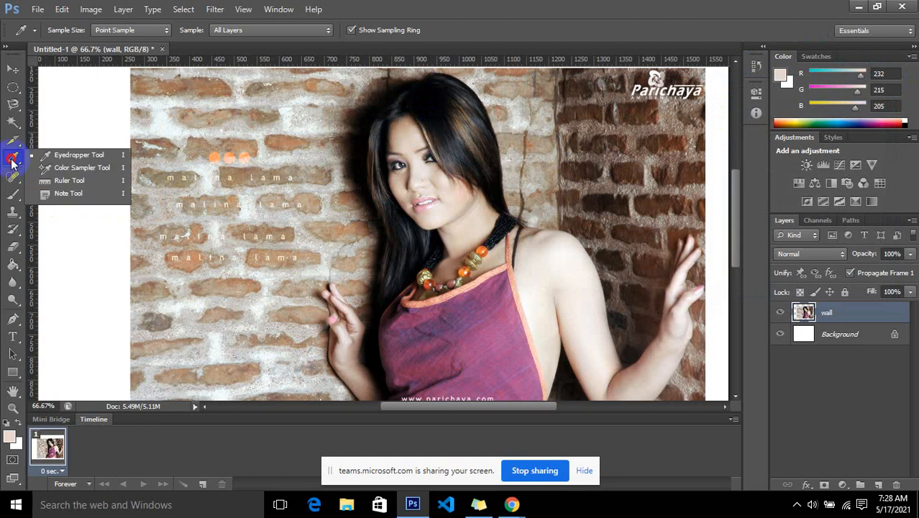
{"action": "left_click", "coordinate": [61, 160]}
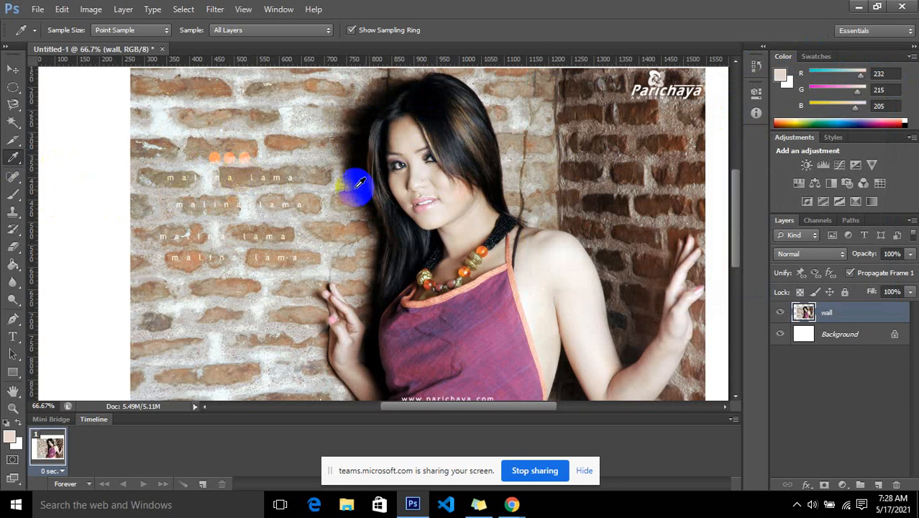
{"action": "left_click", "coordinate": [453, 186]}
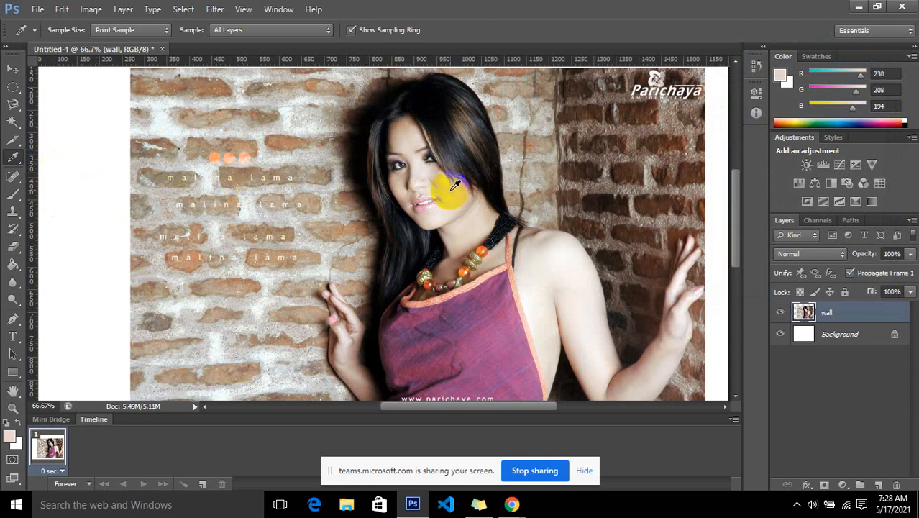
{"action": "left_click", "coordinate": [543, 253]}
{"action": "left_click", "coordinate": [653, 288]}
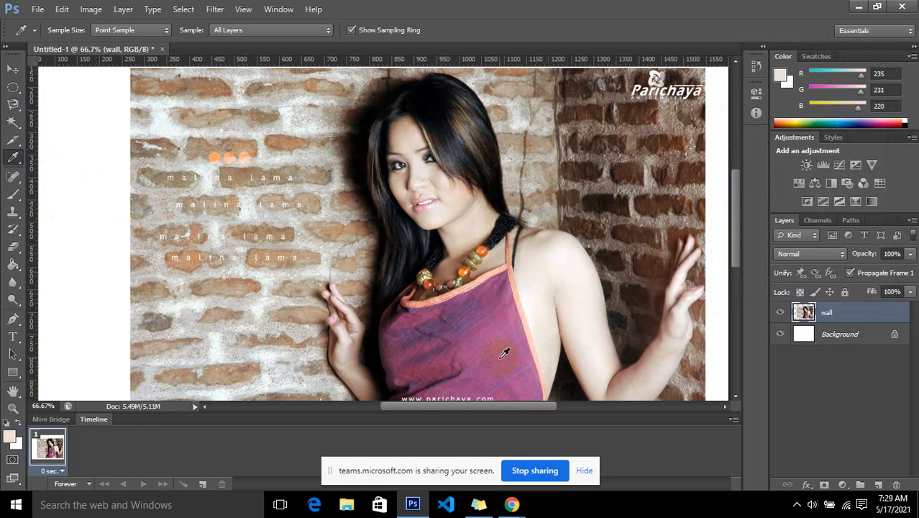
Sample the purple of the dress as the foreground color and accept it in the Color Picker.
{"action": "left_click", "coordinate": [391, 373]}
{"action": "left_click", "coordinate": [9, 439]}
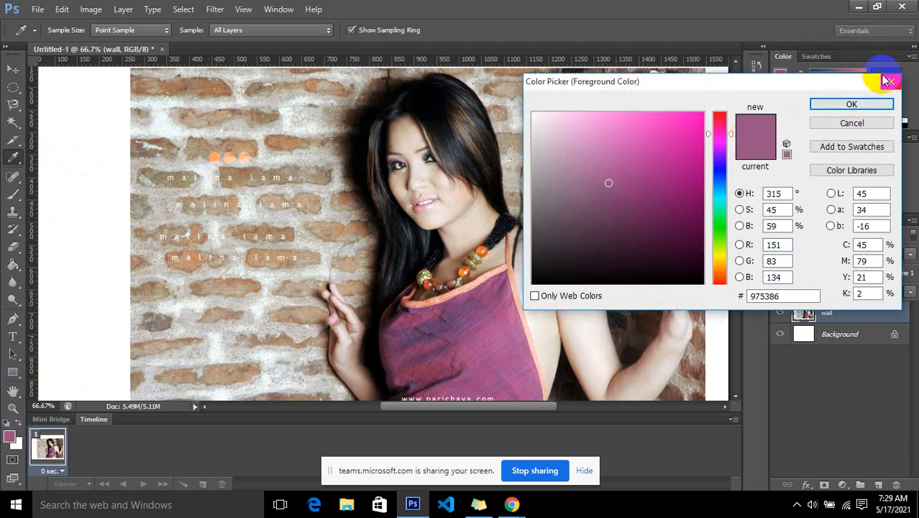
{"action": "left_click", "coordinate": [851, 104]}
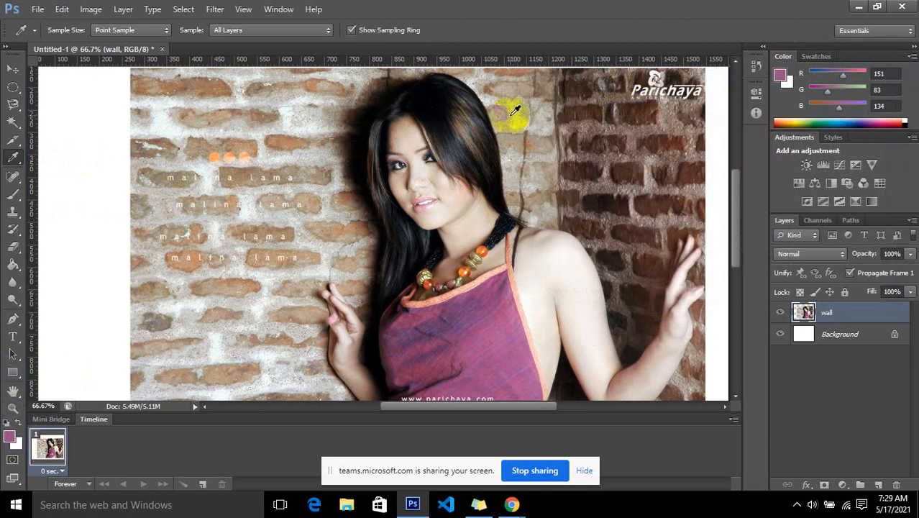
Place color samplers on the wall, cheek, shoulder and upper arm with the Color Sampler Tool, and try to add a fifth lower on the arm.
{"action": "left_click", "coordinate": [13, 157]}
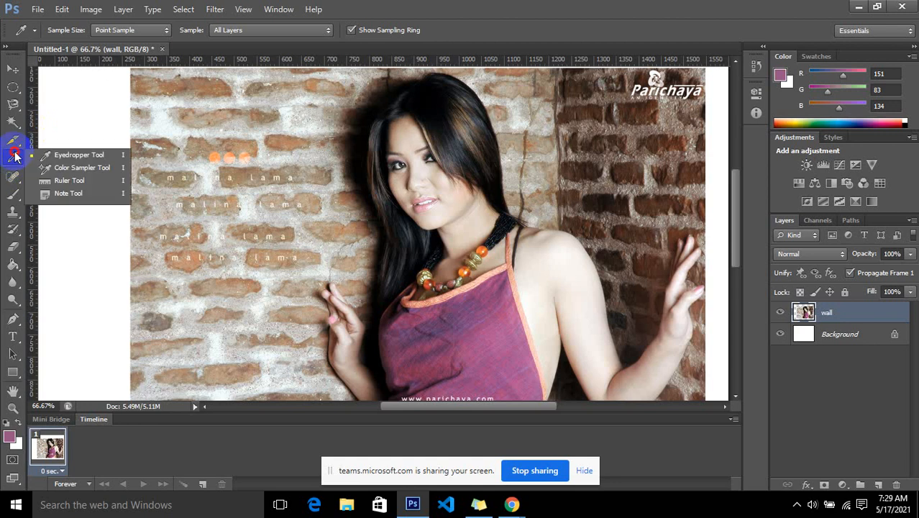
{"action": "left_click", "coordinate": [84, 167]}
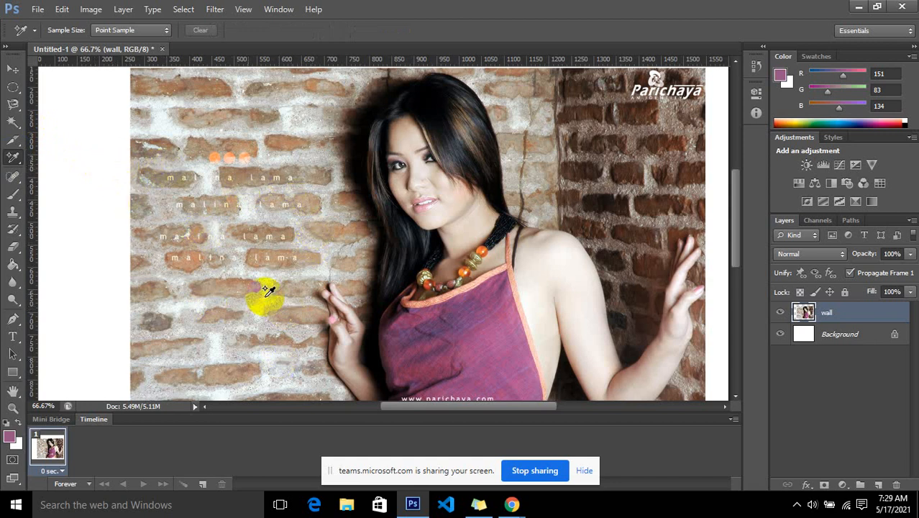
{"action": "left_click", "coordinate": [333, 196]}
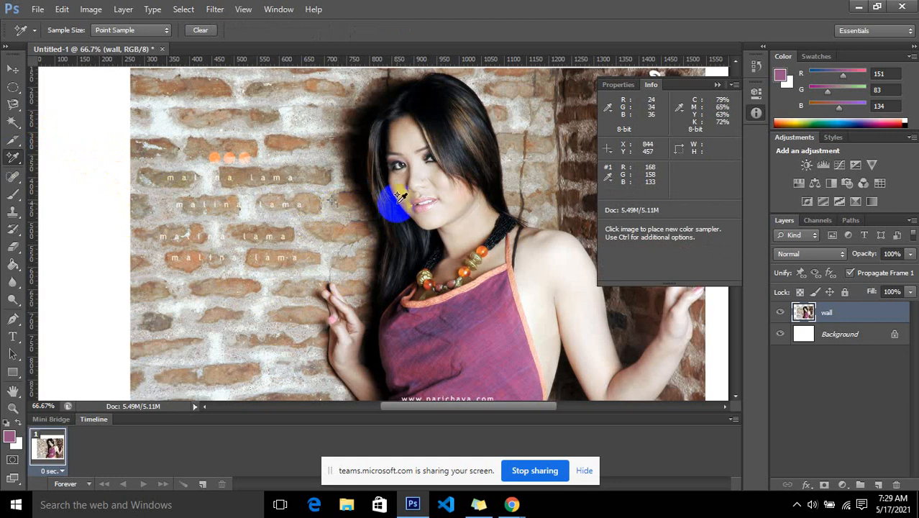
{"action": "left_click", "coordinate": [449, 192]}
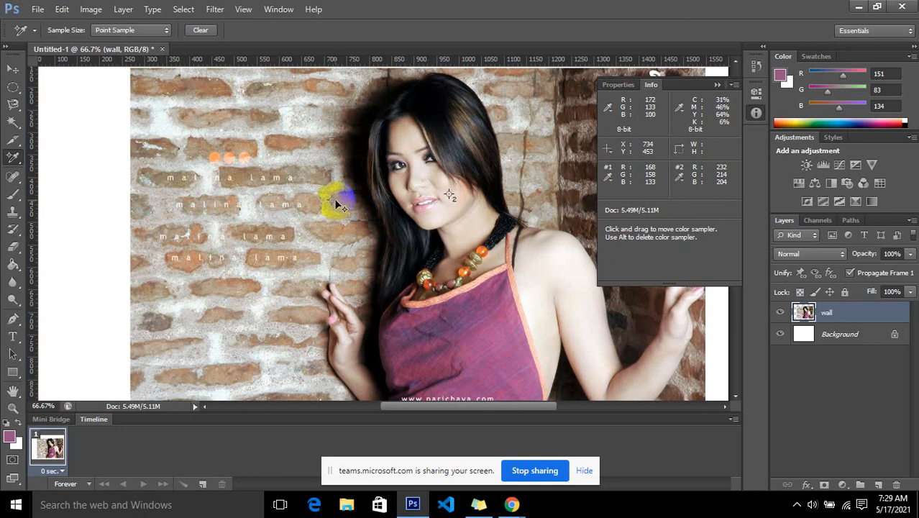
{"action": "left_click", "coordinate": [532, 248]}
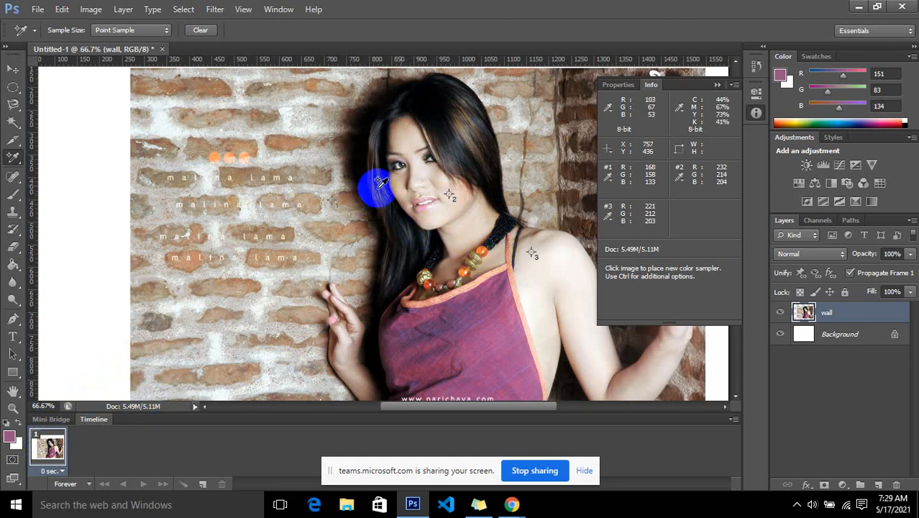
{"action": "left_click", "coordinate": [574, 277]}
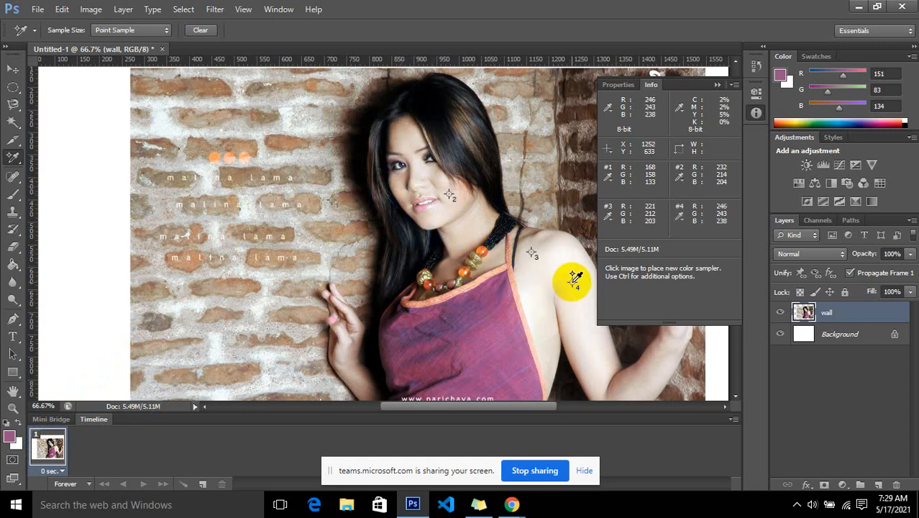
{"action": "left_click", "coordinate": [579, 321]}
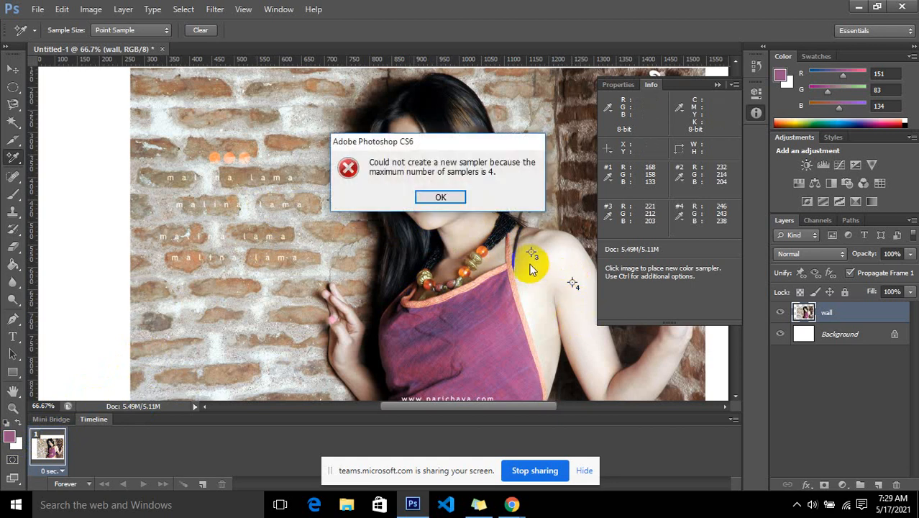
{"action": "left_click", "coordinate": [441, 197]}
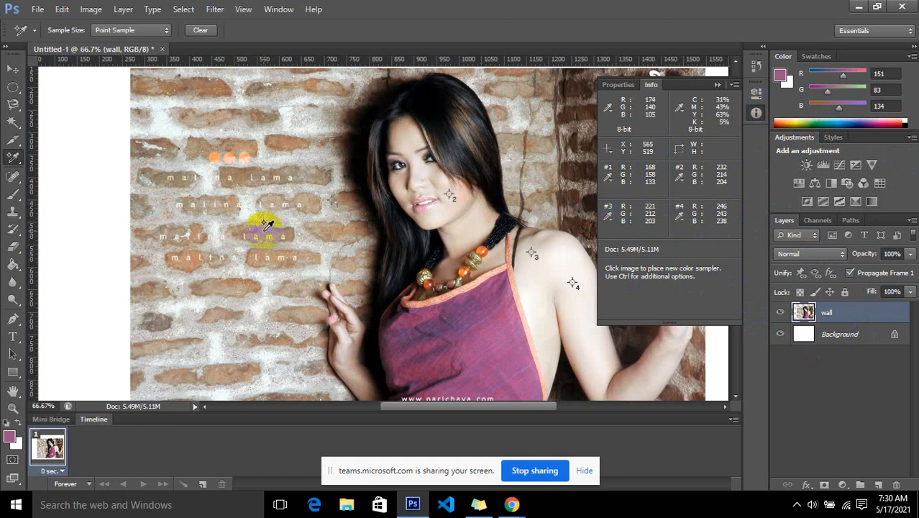
Undo the placement of all the color samplers on the photo.
{"action": "key", "text": "ctrl"}
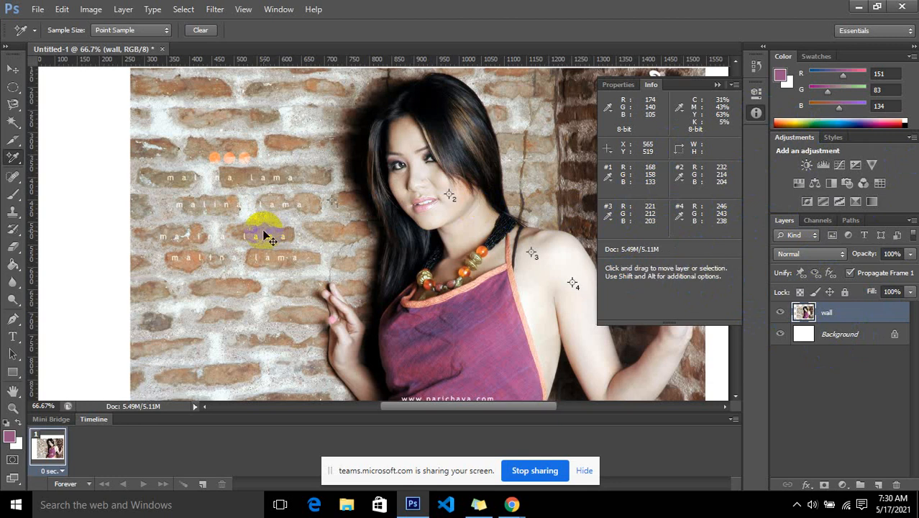
{"action": "key", "text": "ctrl+z"}
{"action": "key", "text": "ctrl+alt+z"}
{"action": "key", "text": "ctrl+alt+z"}
{"action": "key", "text": "ctrl+alt+z"}
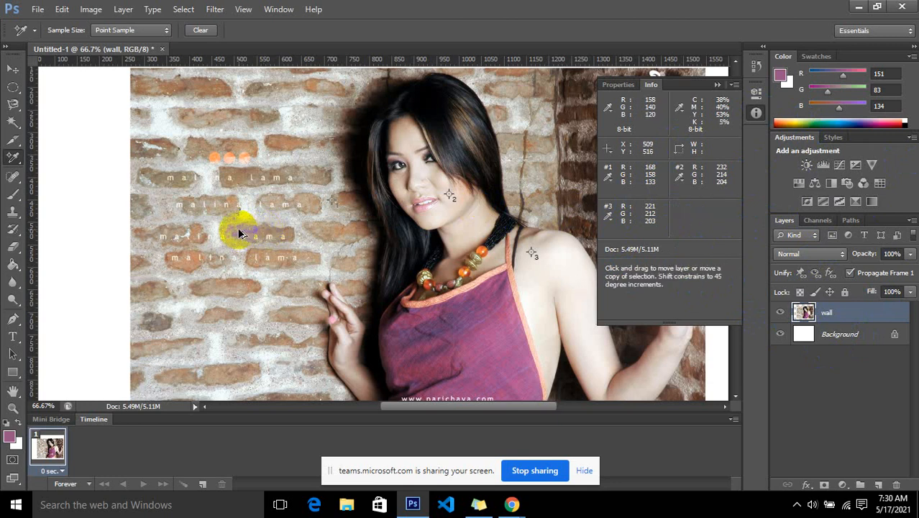
{"action": "key", "text": "ctrl+alt+z"}
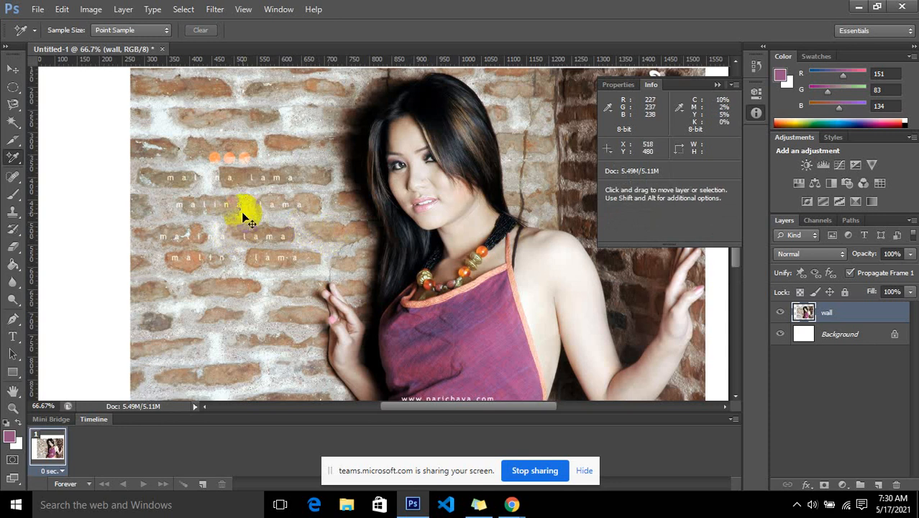
Place a color sampler on the woman's lower cheek beside her mouth at 200% magnification.
{"action": "key", "text": "ctrl+plus"}
{"action": "key", "text": "ctrl+plus"}
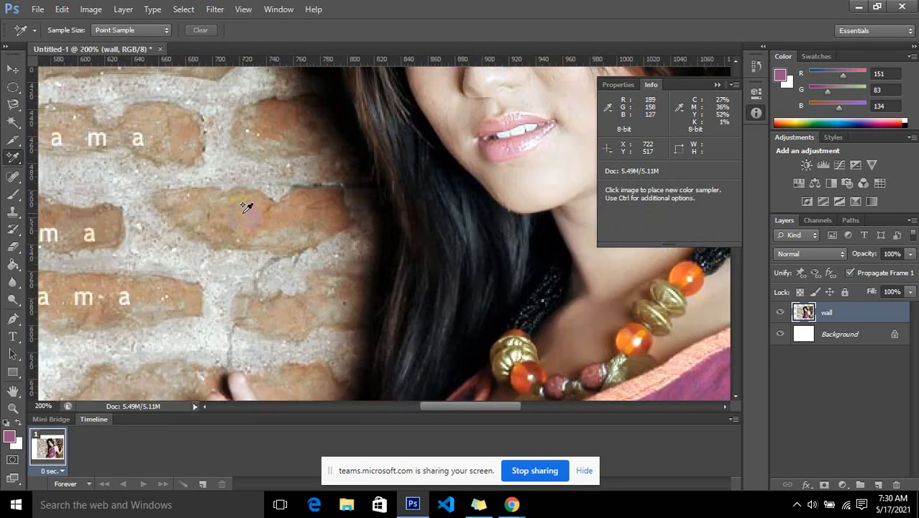
{"action": "key", "text": "space"}
{"action": "left_click_drag", "start_coordinate": [212, 148], "coordinate": [344, 325]}
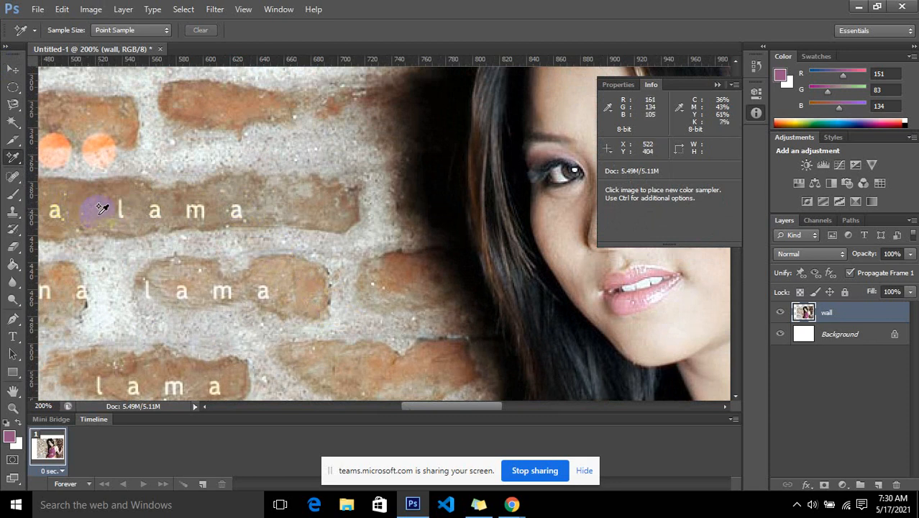
{"action": "left_click_drag", "start_coordinate": [501, 233], "coordinate": [288, 240]}
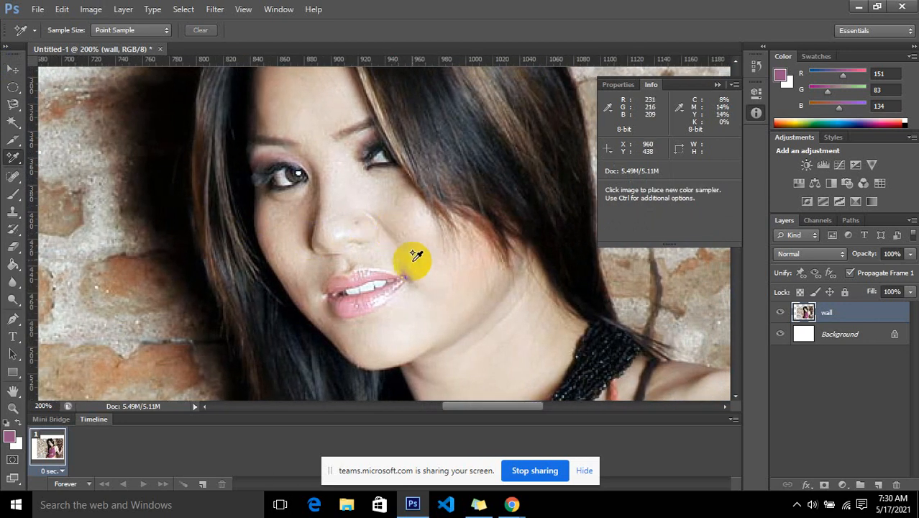
{"action": "left_click", "coordinate": [425, 314]}
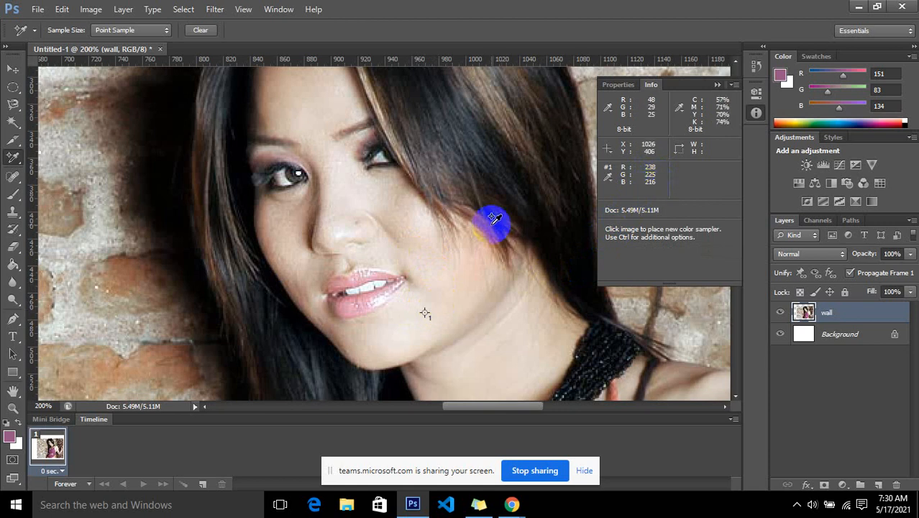
Place three more color samplers on the woman's cheek beside her mouth and nose, and try to add a fifth.
{"action": "left_click_drag", "start_coordinate": [460, 246], "coordinate": [428, 257]}
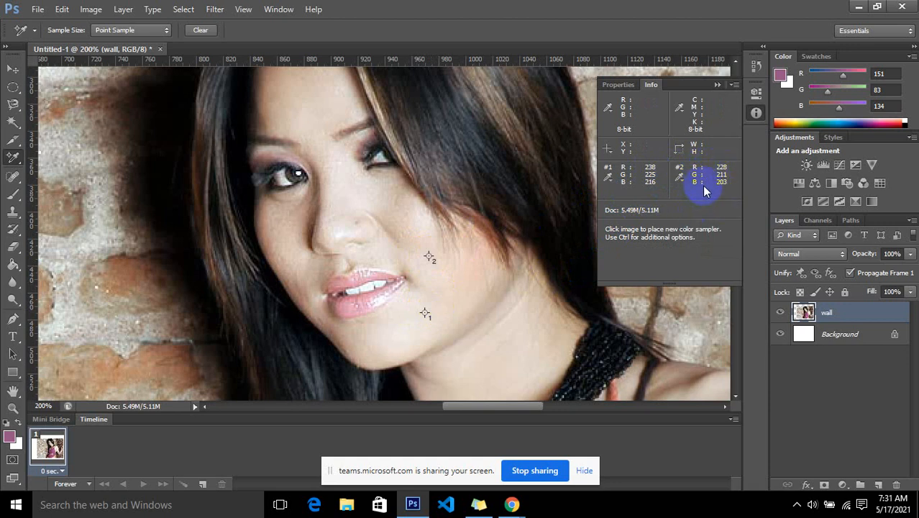
{"action": "left_click_drag", "start_coordinate": [437, 231], "coordinate": [414, 225]}
{"action": "left_click", "coordinate": [452, 280]}
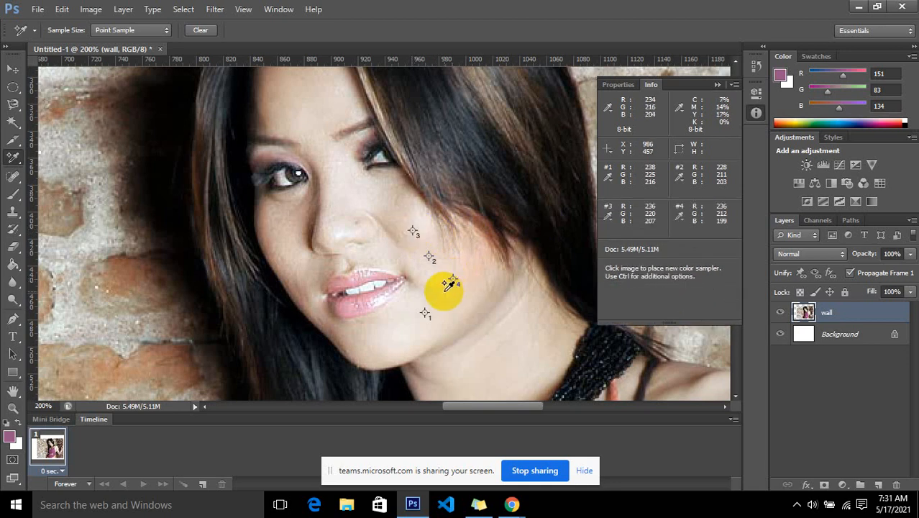
{"action": "left_click", "coordinate": [434, 280]}
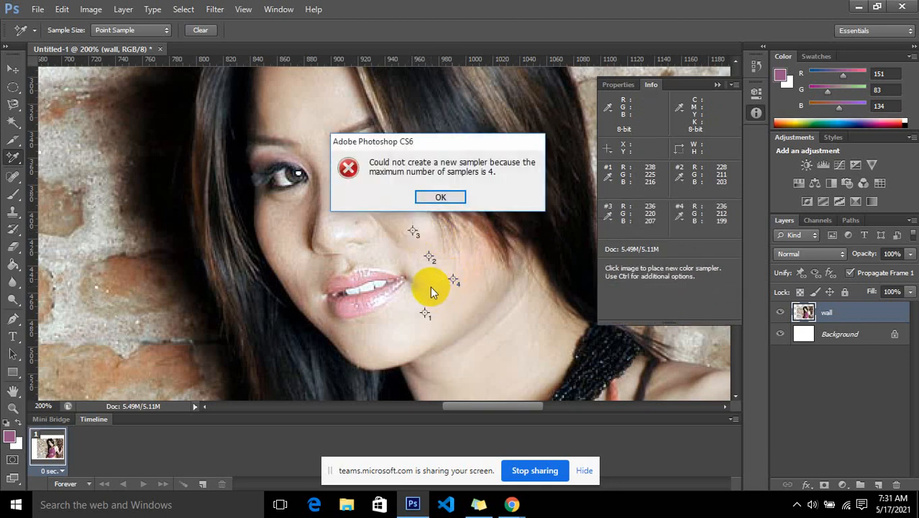
{"action": "left_click", "coordinate": [441, 194]}
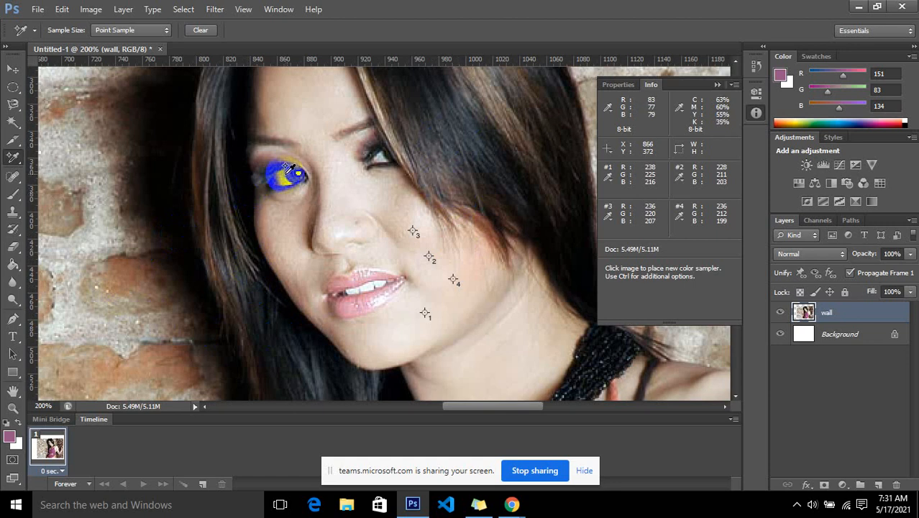
Undo the placement of the color samplers on the woman's cheek.
{"action": "left_click", "coordinate": [684, 215], "text": "alt"}
{"action": "key", "text": "ctrl+alt+z"}
{"action": "key", "text": "ctrl+alt+z"}
{"action": "key", "text": "ctrl+alt+z"}
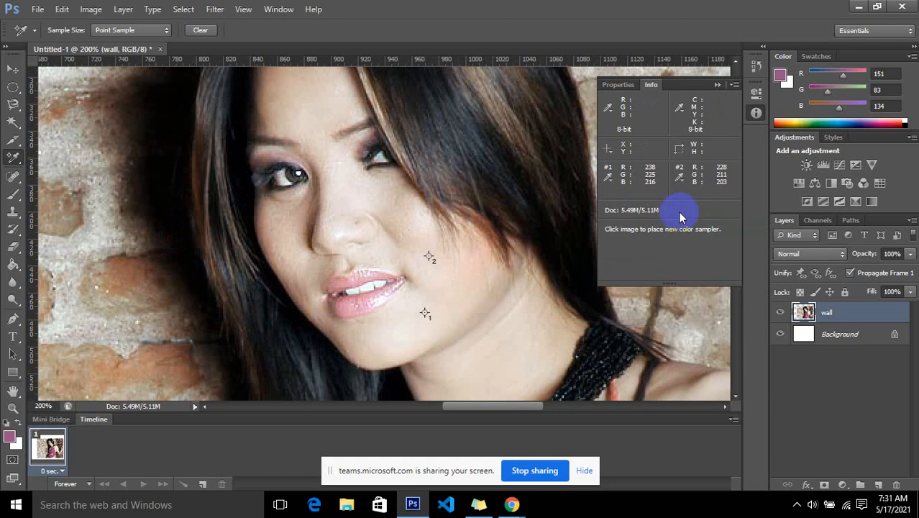
Activate the Ruler Tool and set the ruler units to centimeters.
{"action": "right_click", "coordinate": [13, 157]}
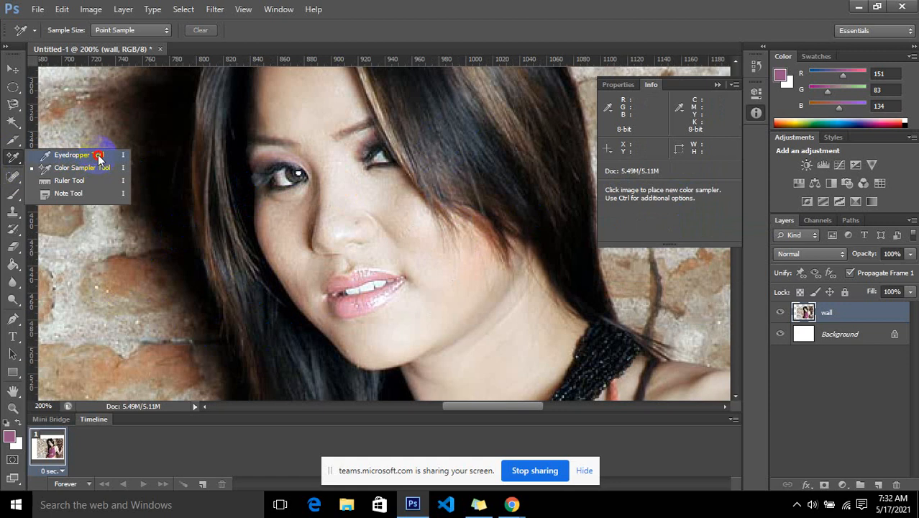
{"action": "left_click", "coordinate": [75, 186]}
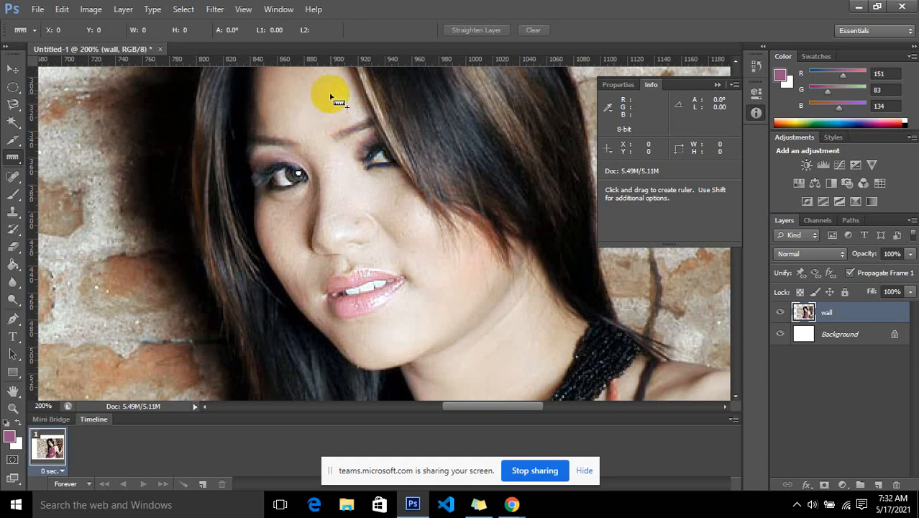
{"action": "left_click", "coordinate": [243, 10]}
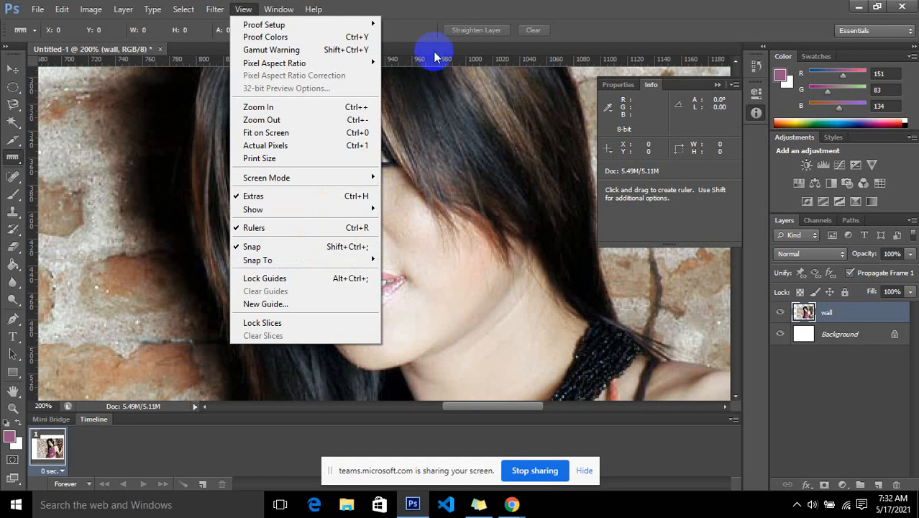
{"action": "left_click", "coordinate": [435, 36]}
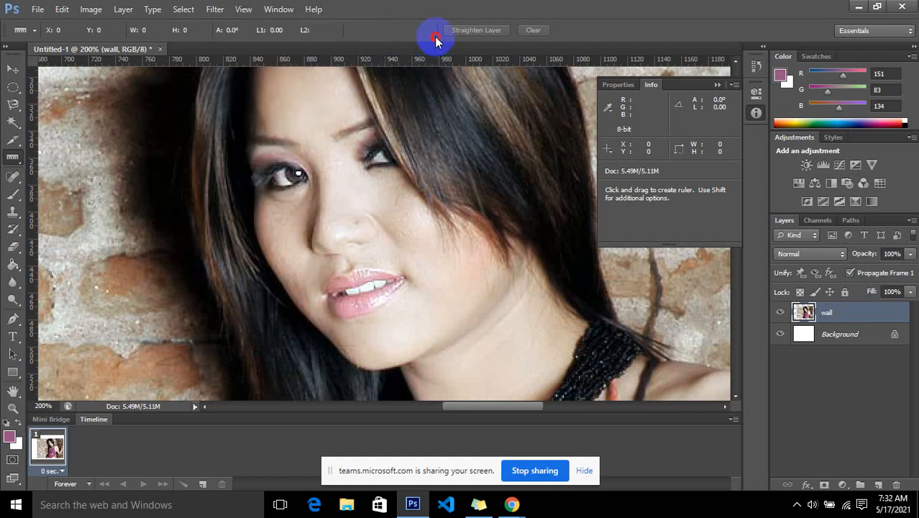
{"action": "right_click", "coordinate": [404, 60]}
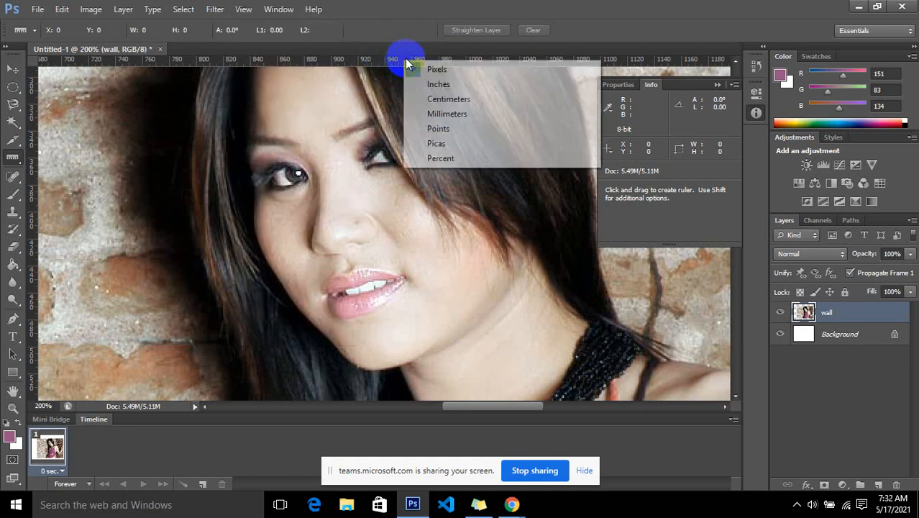
{"action": "left_click", "coordinate": [460, 98]}
Measure the distance from below the woman's eye down to beside her nose, and try to undo the measurement.
{"action": "left_click_drag", "start_coordinate": [375, 179], "coordinate": [376, 232]}
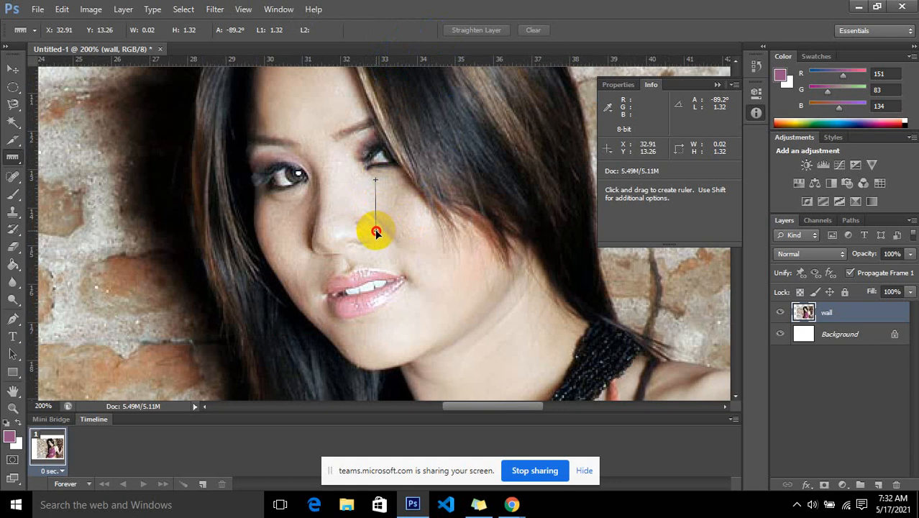
{"action": "left_click_drag", "start_coordinate": [375, 232], "coordinate": [375, 232]}
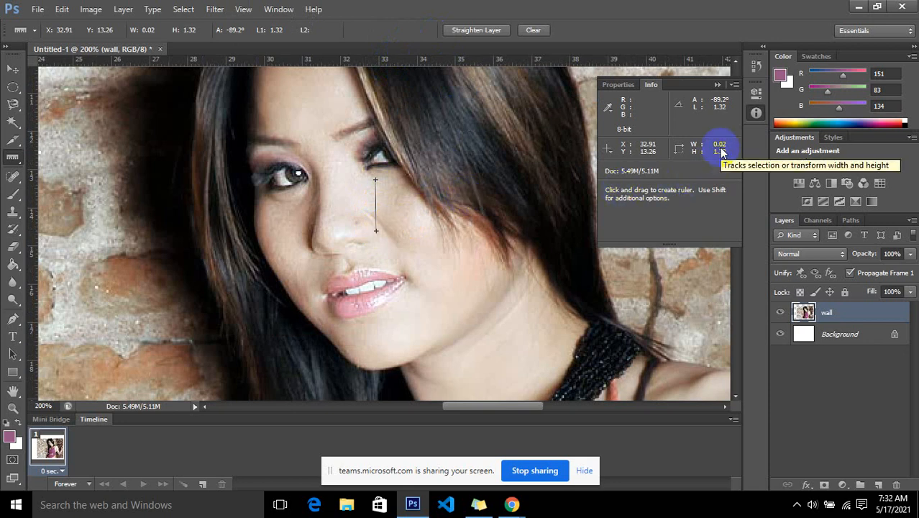
{"action": "key", "text": "ctrl+z"}
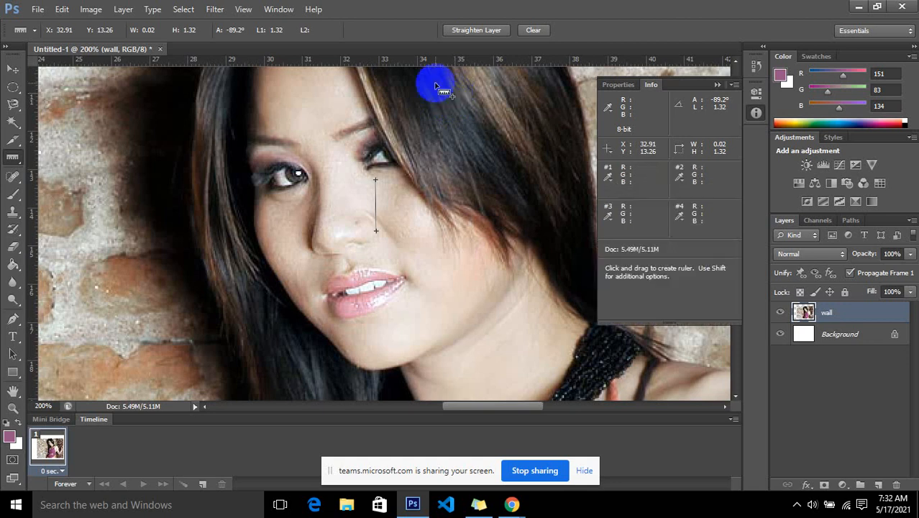
{"action": "key", "text": "ctrl+alt+z"}
{"action": "key", "text": "ctrl+alt+z"}
{"action": "key", "text": "ctrl+alt+z"}
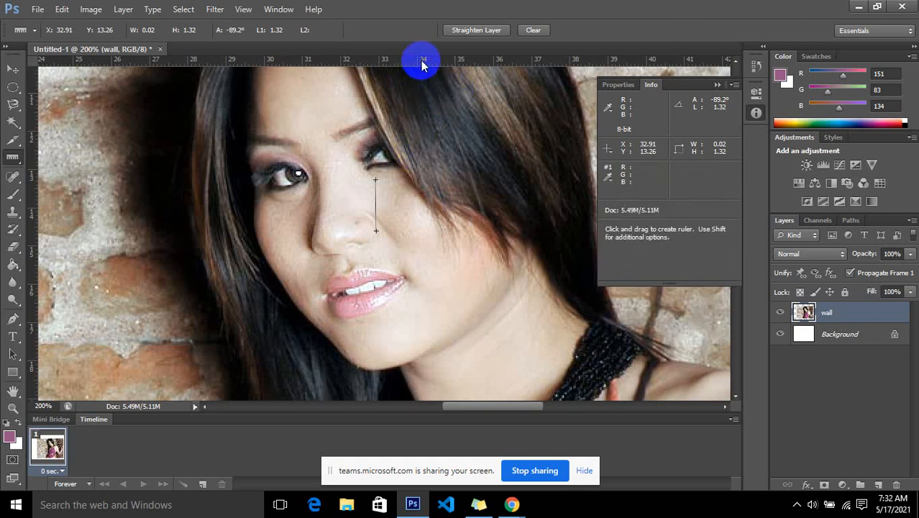
Set the ruler units to pixels and measure straight down the cheek to the corner of the mouth.
{"action": "right_click", "coordinate": [422, 61]}
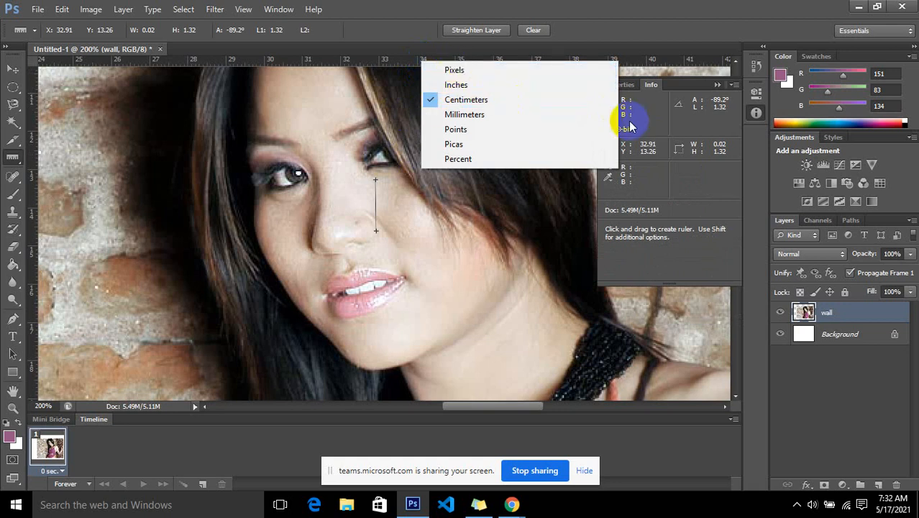
{"action": "left_click", "coordinate": [511, 71]}
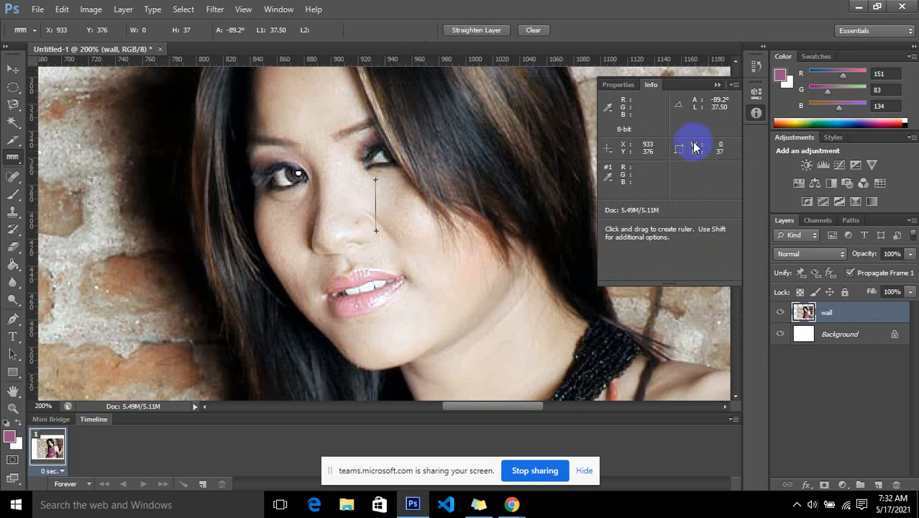
{"action": "left_click_drag", "start_coordinate": [406, 213], "coordinate": [424, 269]}
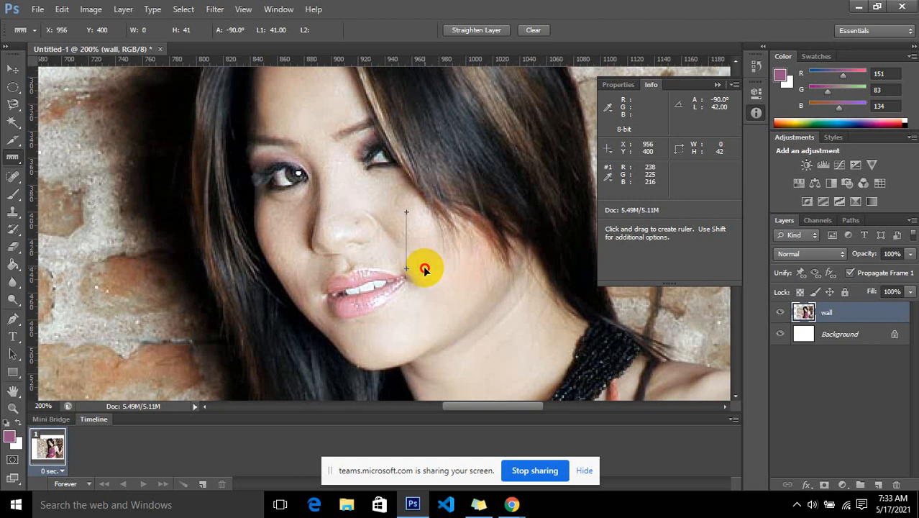
{"action": "left_click_drag", "start_coordinate": [424, 269], "coordinate": [424, 270]}
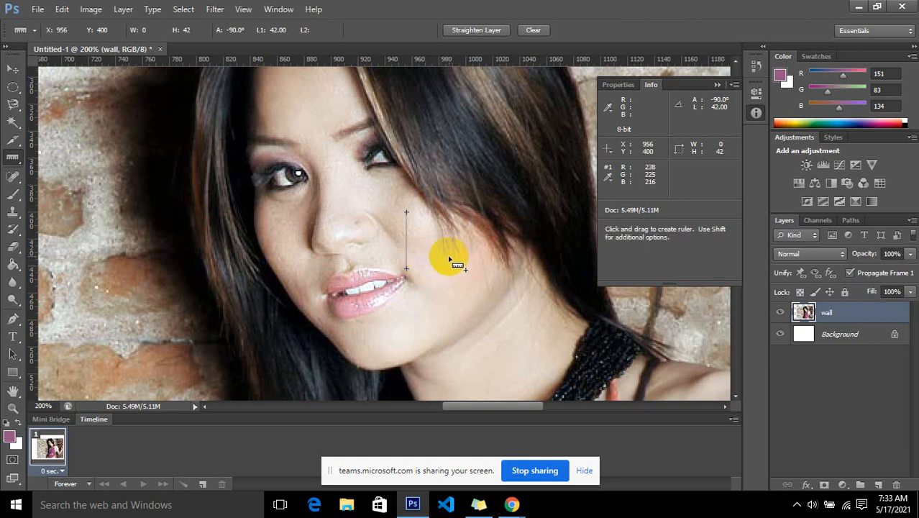
Measure a second line on the outer cheek beside the mouth, constrained to exactly vertical.
{"action": "left_click_drag", "start_coordinate": [442, 261], "coordinate": [426, 312]}
{"action": "key", "text": "shift"}
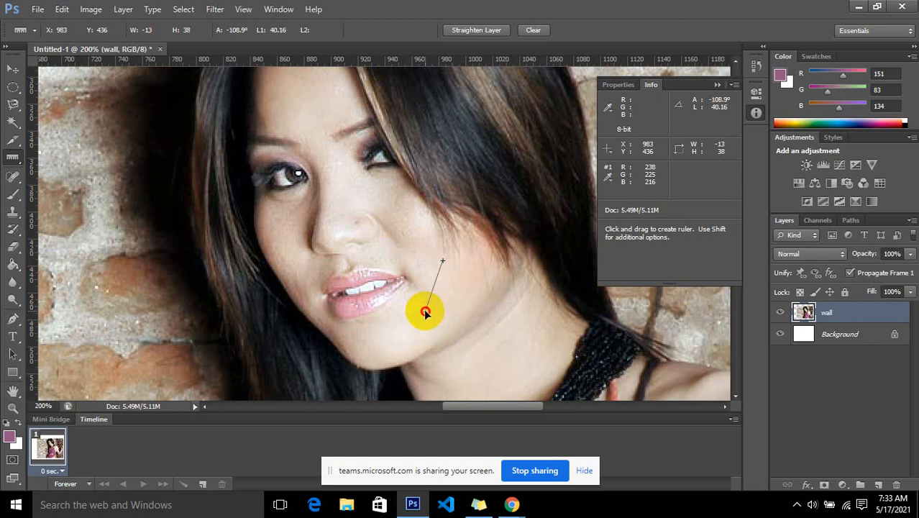
{"action": "key", "text": "shift"}
{"action": "left_click_drag", "start_coordinate": [425, 312], "coordinate": [426, 312]}
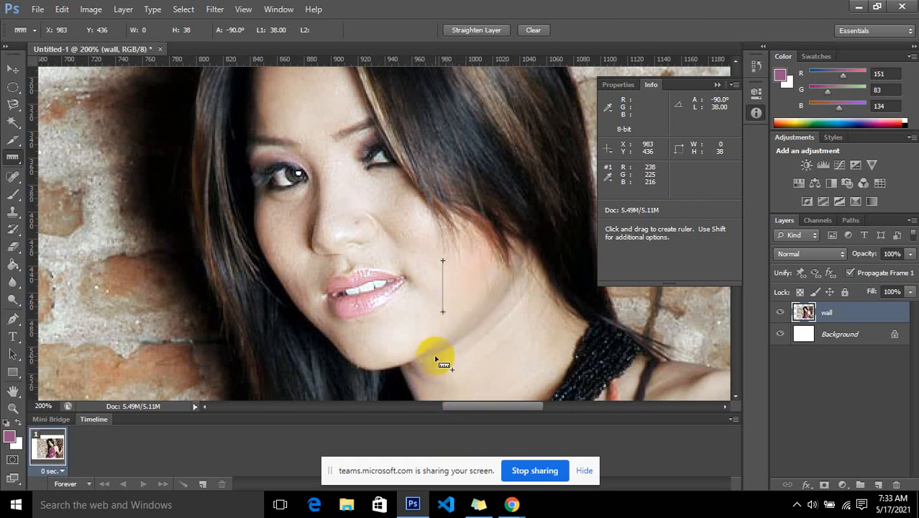
Add a note on the dark area beside the woman's hair reading "yo akha ho yesko color #12386".
{"action": "left_click", "coordinate": [17, 166]}
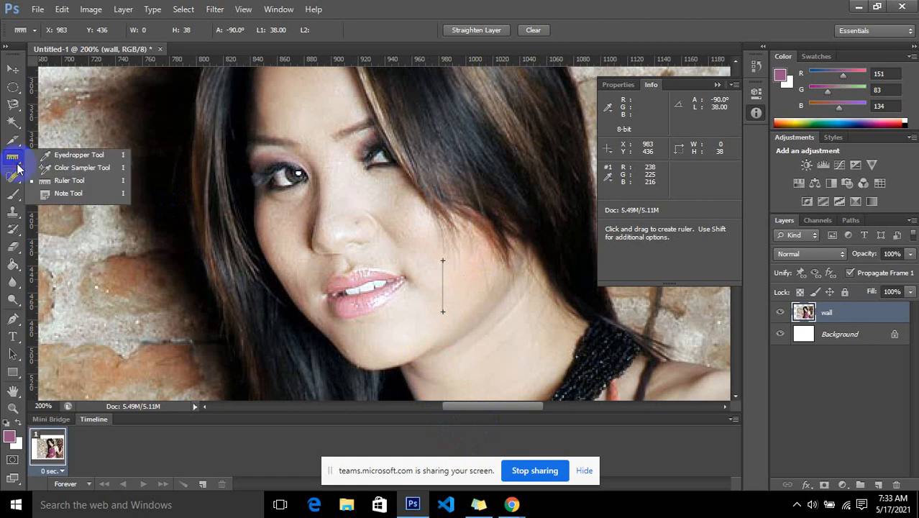
{"action": "left_click", "coordinate": [69, 194]}
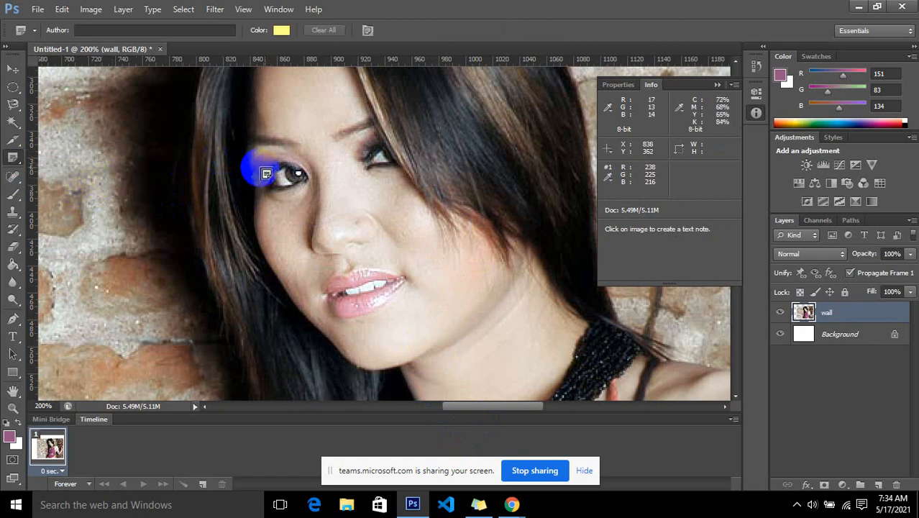
{"action": "left_click", "coordinate": [163, 176]}
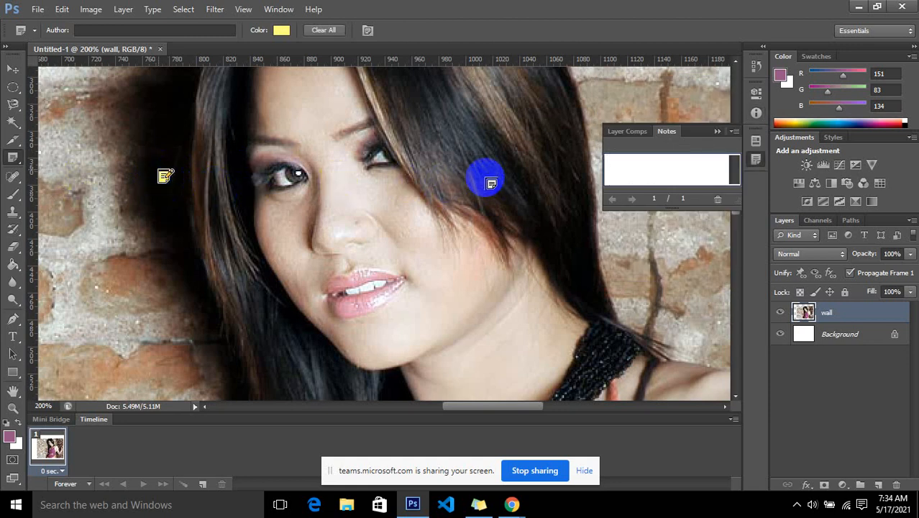
{"action": "left_click", "coordinate": [636, 158]}
{"action": "type", "text": "yo"}
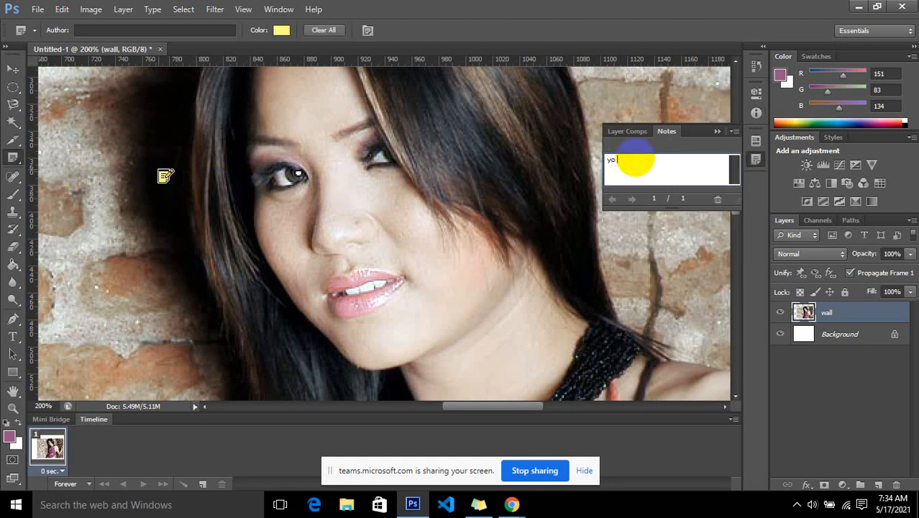
{"action": "type", "text": " akha ho yesko color #12386"}
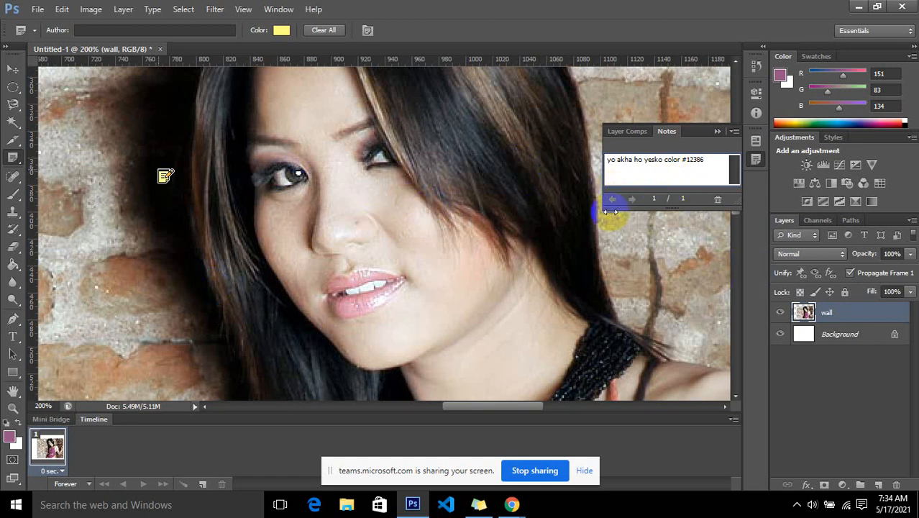
Add a second note at the other edge of the hair reading "rasterize garayko chu pache chai akha lai green ban".
{"action": "left_click", "coordinate": [579, 104]}
{"action": "left_click", "coordinate": [636, 173]}
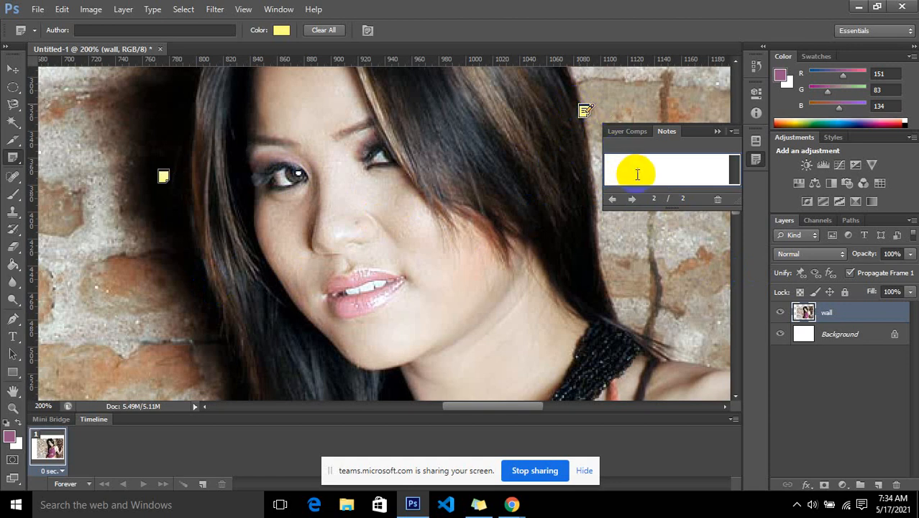
{"action": "type", "text": "rasterize garaykc"}
{"action": "type", "text": " chu pache ch"}
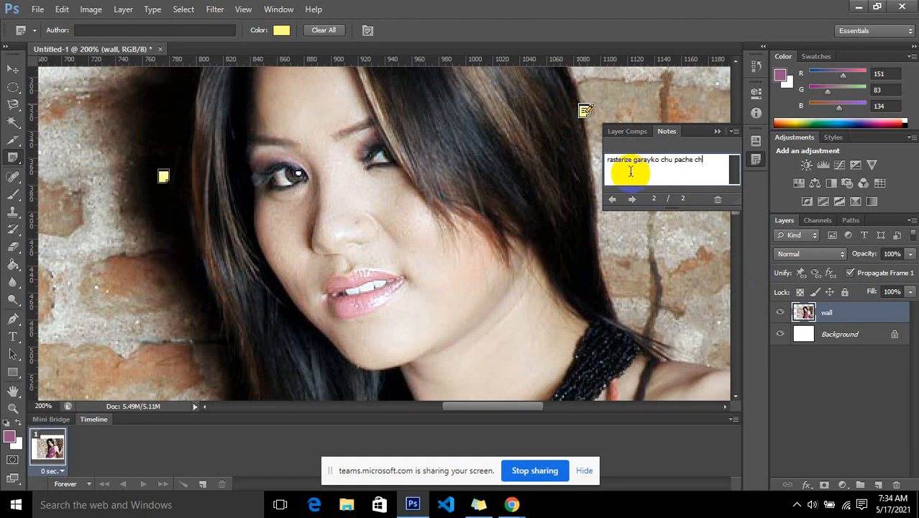
{"action": "type", "text": "ai akha lai green ban"}
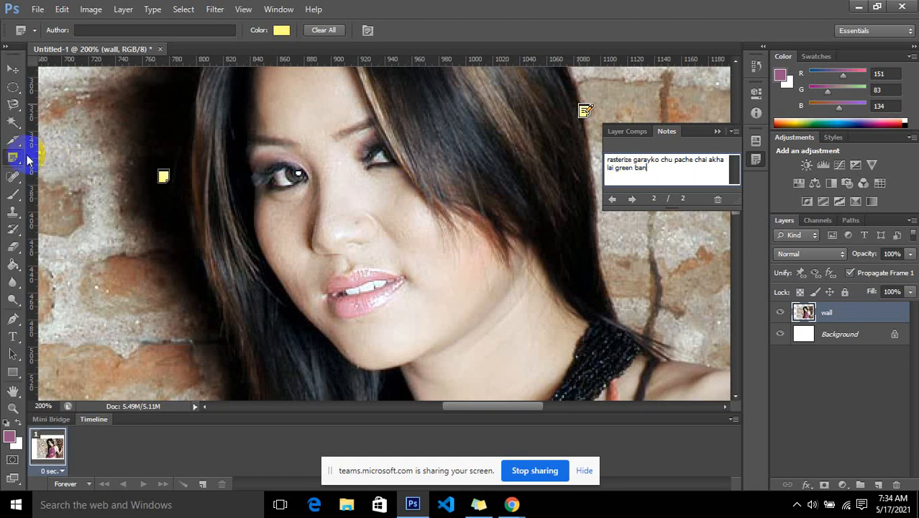
{"action": "left_click_drag", "start_coordinate": [13, 156], "coordinate": [76, 205]}
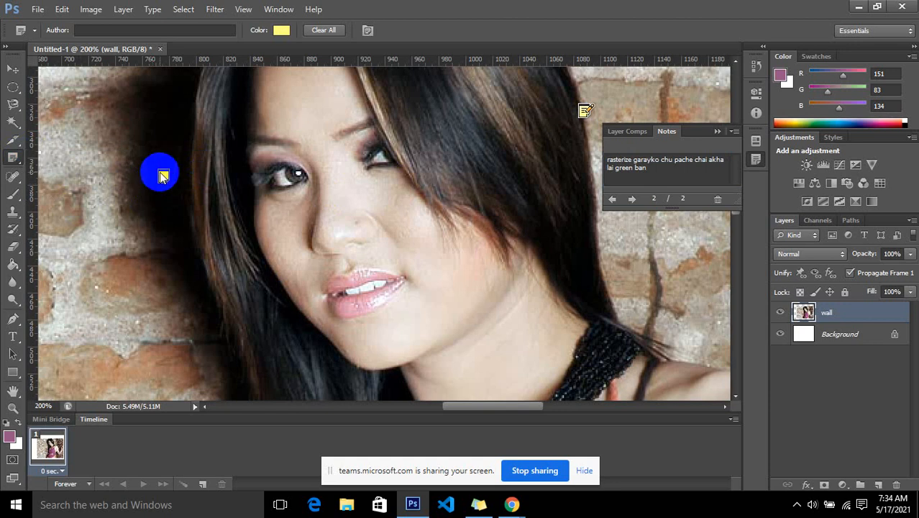
Show the grid over the photo, view it at 66.67% zoom, and hide all extras.
{"action": "left_click", "coordinate": [243, 9]}
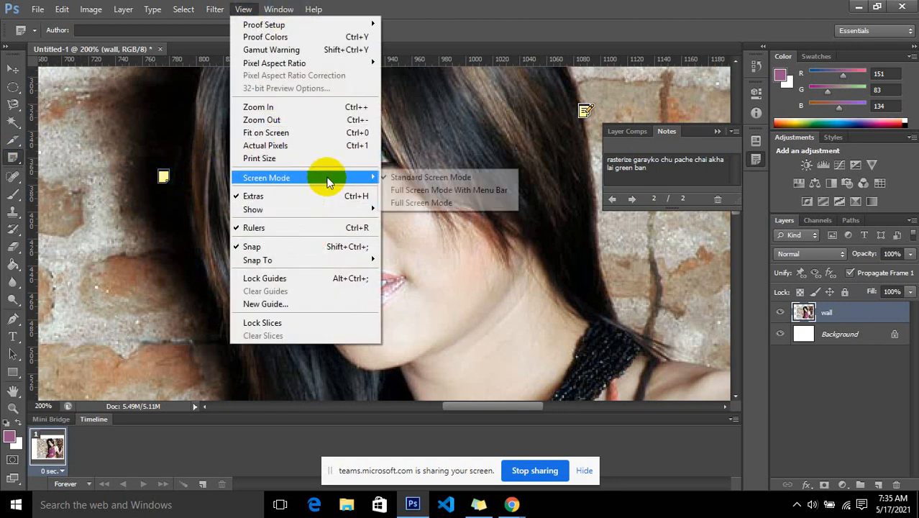
{"action": "mouse_move", "coordinate": [356, 209]}
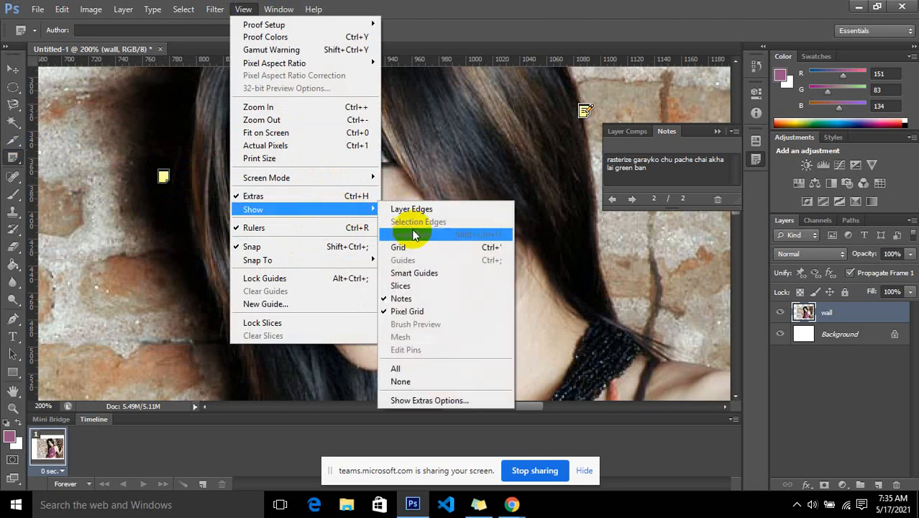
{"action": "left_click", "coordinate": [407, 251]}
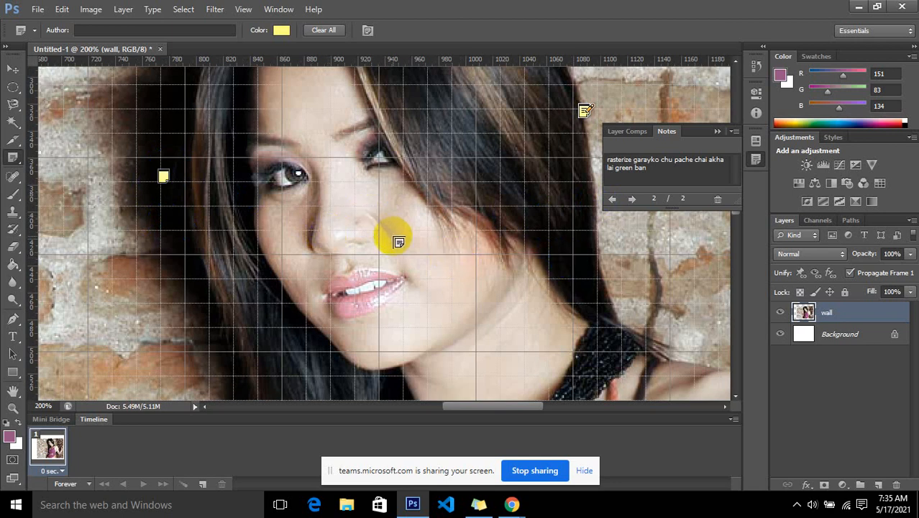
{"action": "key", "text": "ctrl+minus"}
{"action": "key", "text": "ctrl+minus"}
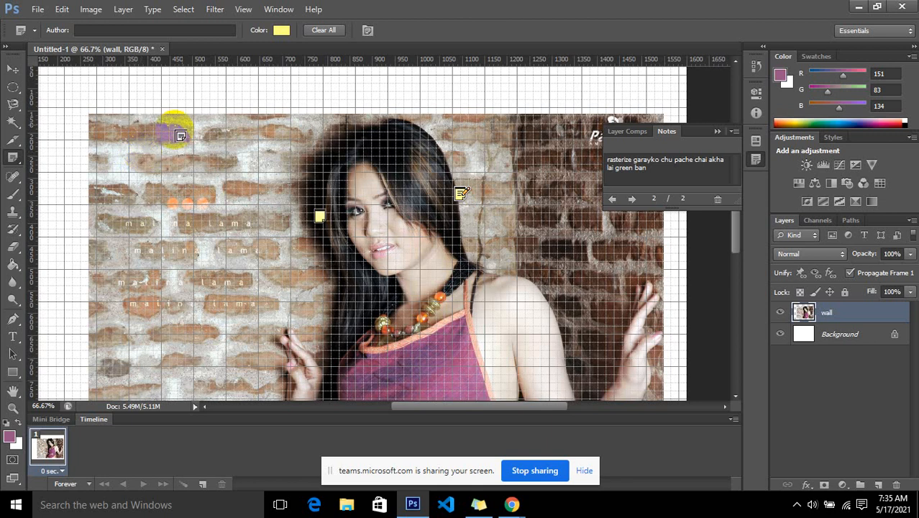
{"action": "key", "text": "ctrl+h"}
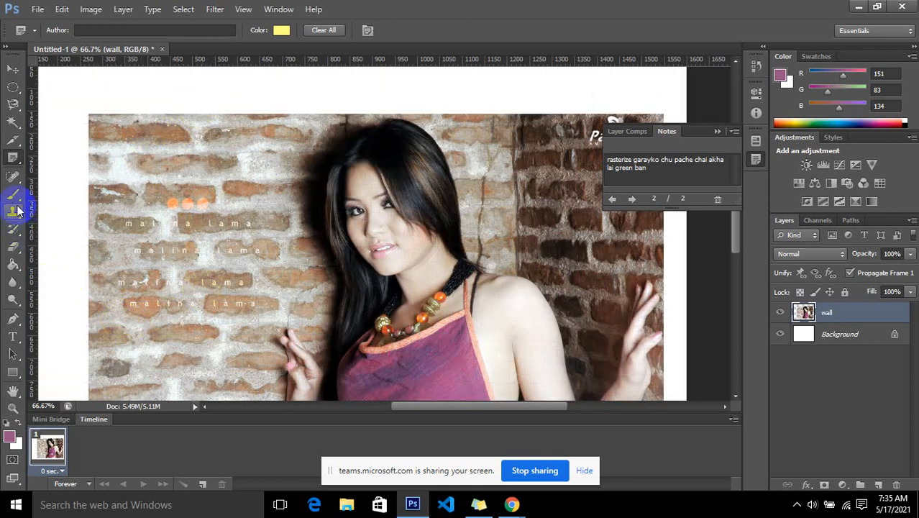
Select the Spot Healing Brush in Content-Aware mode for retouching the woman's nose.
{"action": "left_click", "coordinate": [18, 175]}
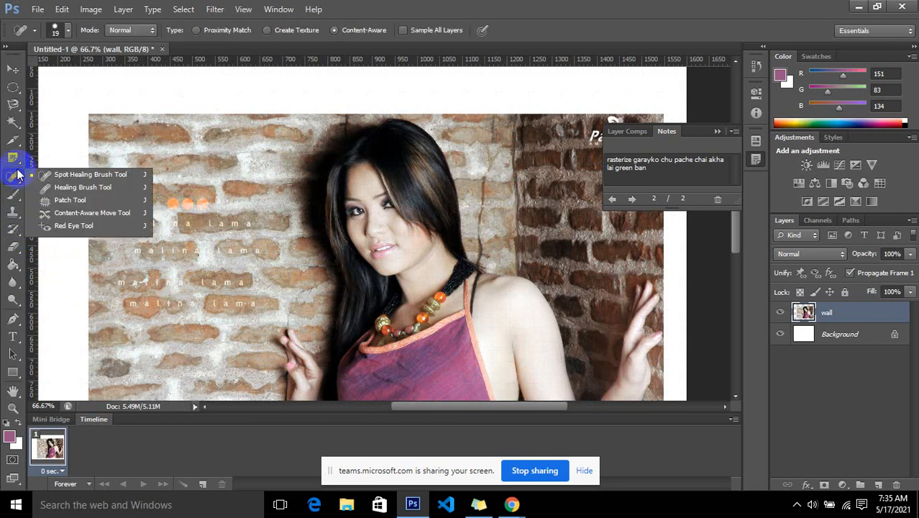
{"action": "left_click", "coordinate": [12, 157]}
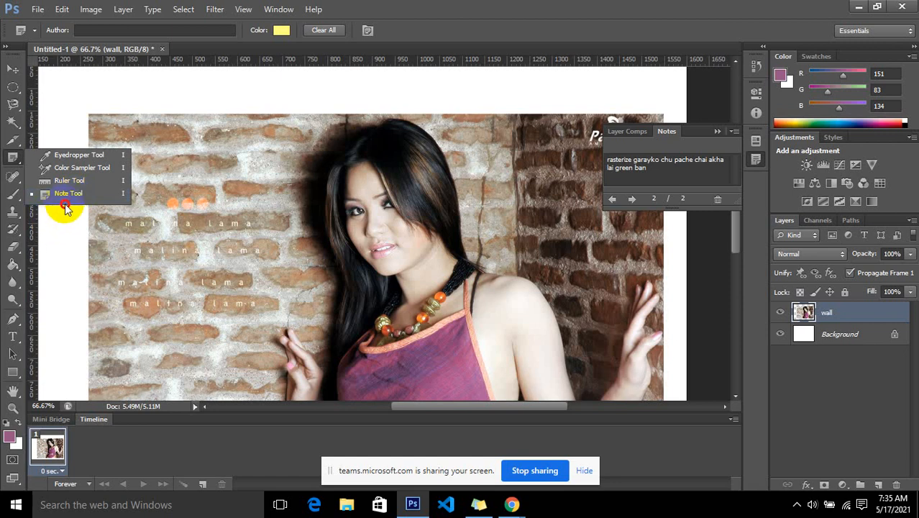
{"action": "left_click", "coordinate": [17, 179]}
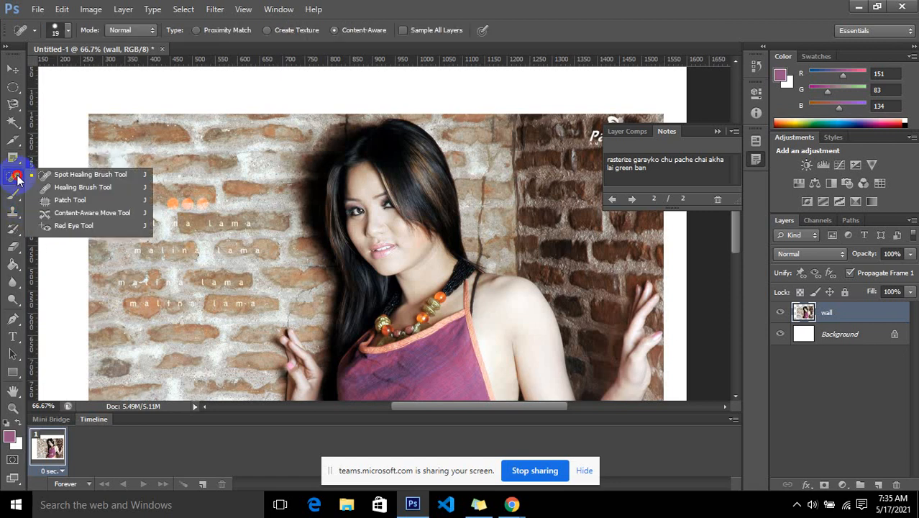
{"action": "left_click", "coordinate": [112, 177]}
{"action": "left_click", "coordinate": [159, 191]}
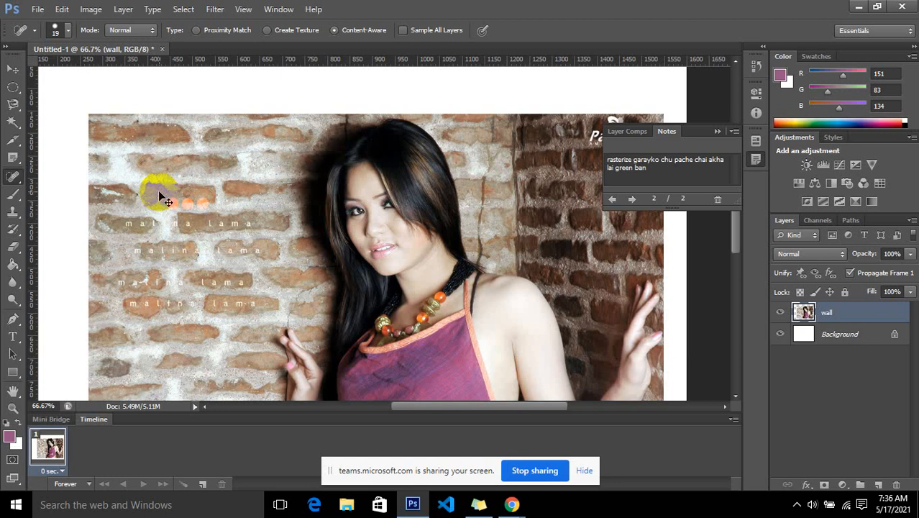
{"action": "key", "text": "ctrl+plus"}
{"action": "key", "text": "ctrl+plus"}
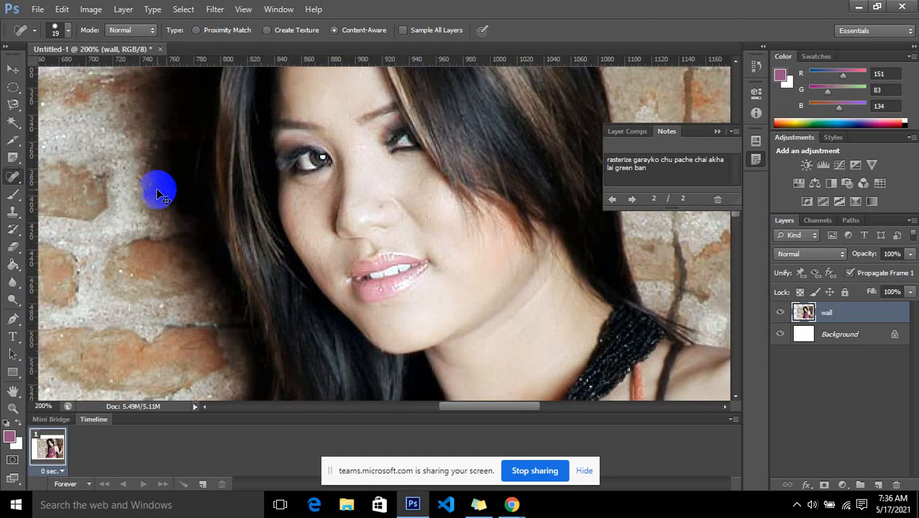
{"action": "key", "text": "ctrl+plus"}
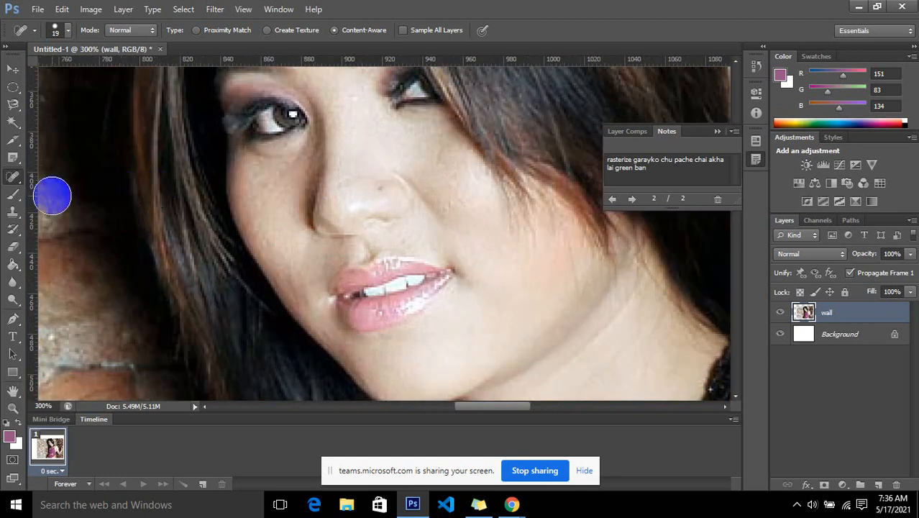
{"action": "left_click_drag", "start_coordinate": [363, 263], "coordinate": [392, 199]}
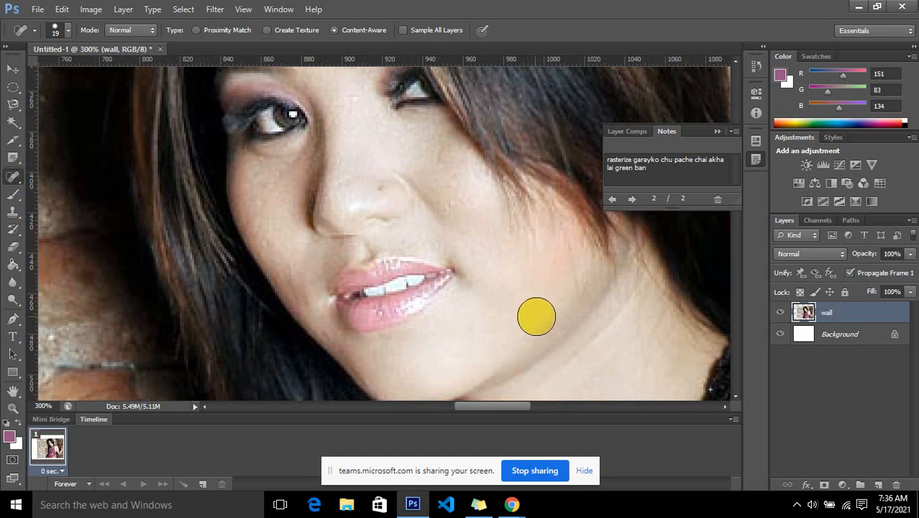
{"action": "key", "text": "ctrl+plus"}
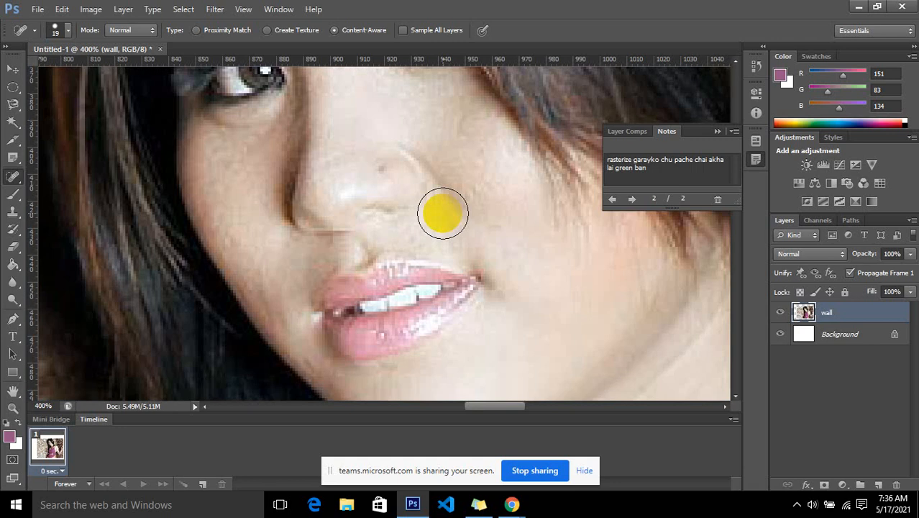
Shrink the healing brush tip to 8 px over the cheek, and enlarge it to 25 px.
{"action": "key", "text": "bracketleft"}
{"action": "key", "text": "bracketleft"}
{"action": "key", "text": "bracketleft"}
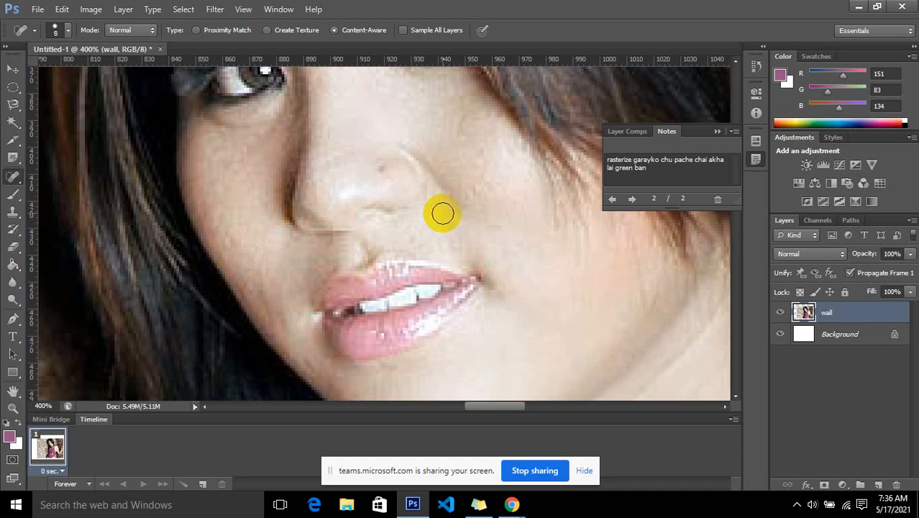
{"action": "key", "text": "bracketright"}
{"action": "key", "text": "bracketright"}
{"action": "key", "text": "bracketright"}
{"action": "key", "text": "bracketright"}
{"action": "key", "text": "bracketright"}
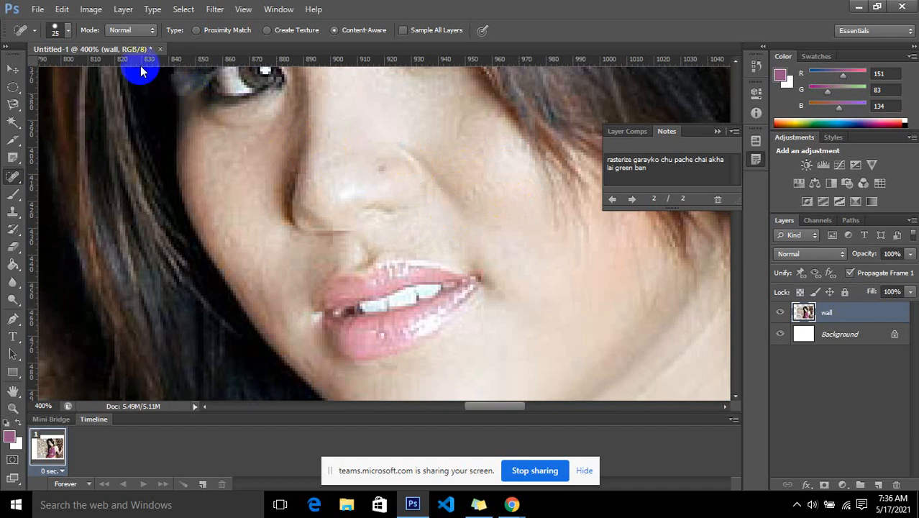
Set the healing brush size to 62 px in the brush settings, and lower it to 32 px.
{"action": "left_click", "coordinate": [69, 30]}
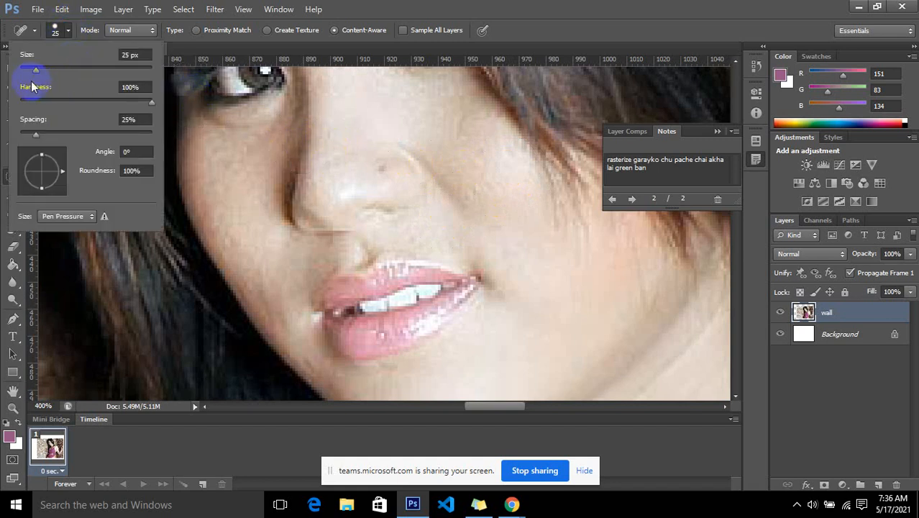
{"action": "left_click_drag", "start_coordinate": [34, 72], "coordinate": [61, 70]}
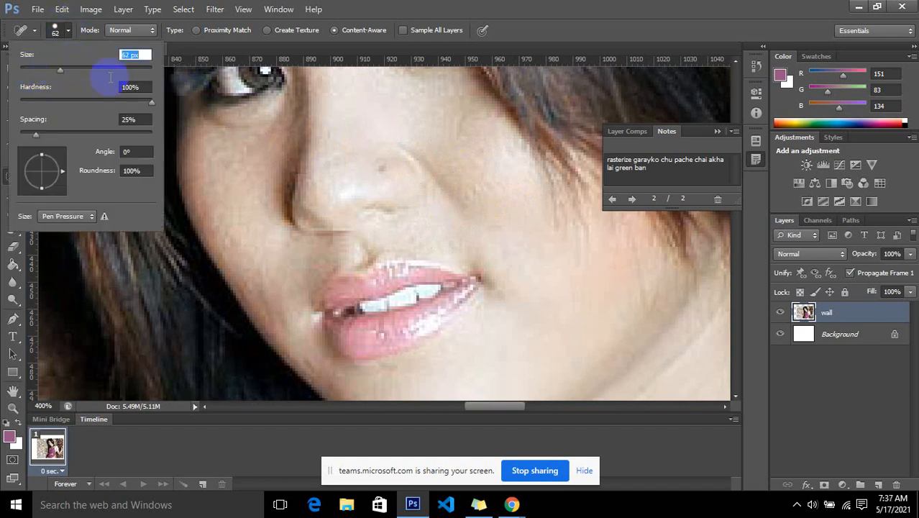
{"action": "left_click", "coordinate": [378, 158]}
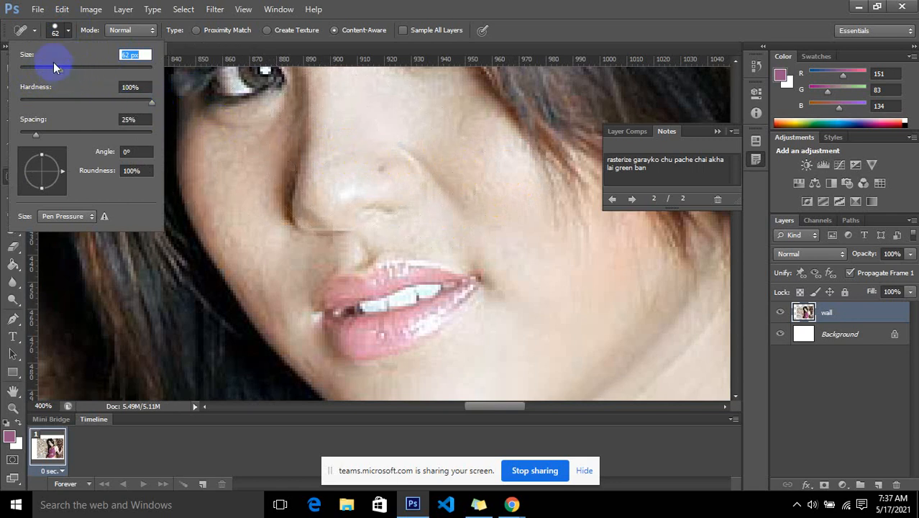
{"action": "left_click_drag", "start_coordinate": [60, 71], "coordinate": [41, 70]}
{"action": "mouse_move", "coordinate": [345, 148]}
{"action": "left_mouse_down"}
{"action": "mouse_move", "coordinate": [390, 154]}
{"action": "mouse_move", "coordinate": [395, 167]}
{"action": "left_mouse_up"}
{"action": "type", "text": "[[["}
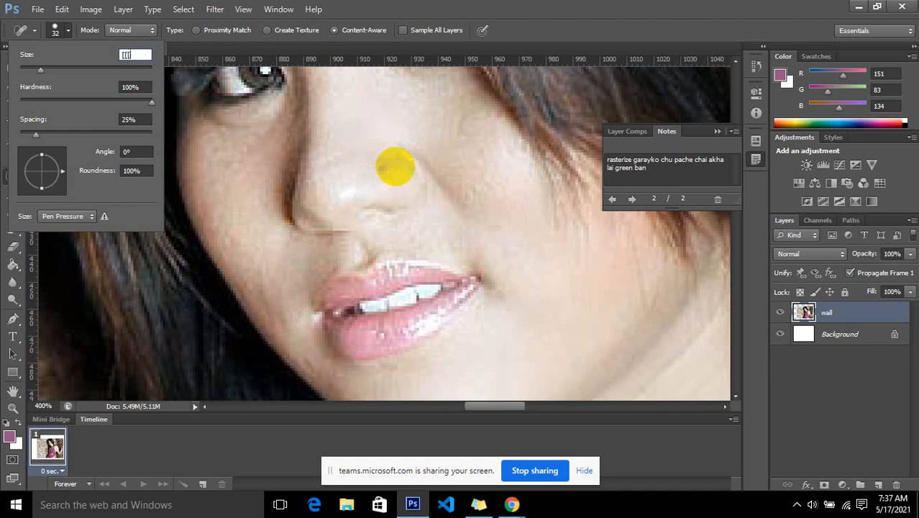
{"action": "type", "text": "[[[[[["}
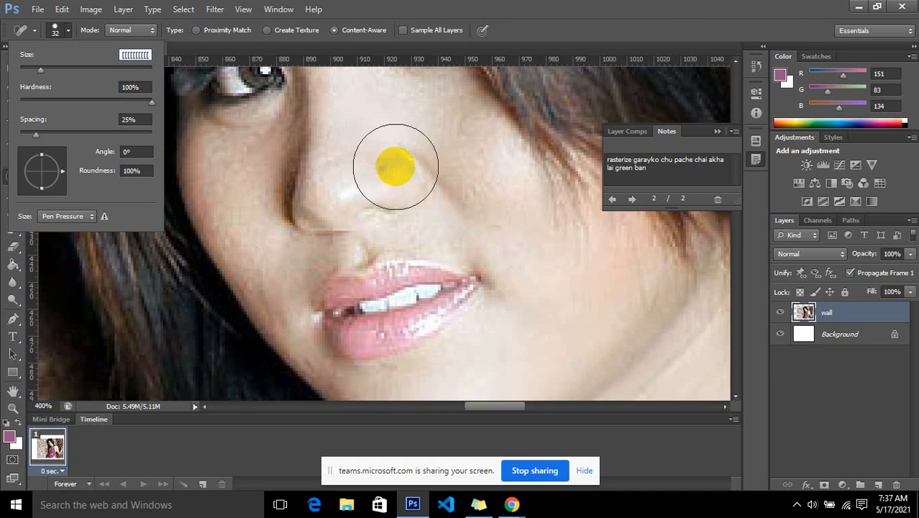
{"action": "key", "text": "BackSpace"}
{"action": "key", "text": "BackSpace"}
{"action": "key", "text": "BackSpace"}
{"action": "key", "text": "BackSpace"}
{"action": "key", "text": "BackSpace"}
{"action": "key", "text": "BackSpace"}
{"action": "key", "text": "BackSpace"}
{"action": "key", "text": "BackSpace"}
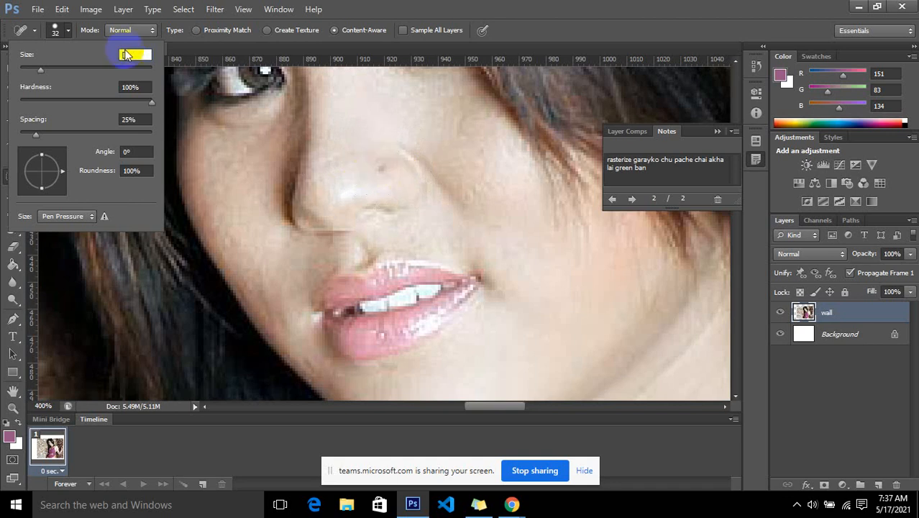
{"action": "left_click", "coordinate": [342, 155]}
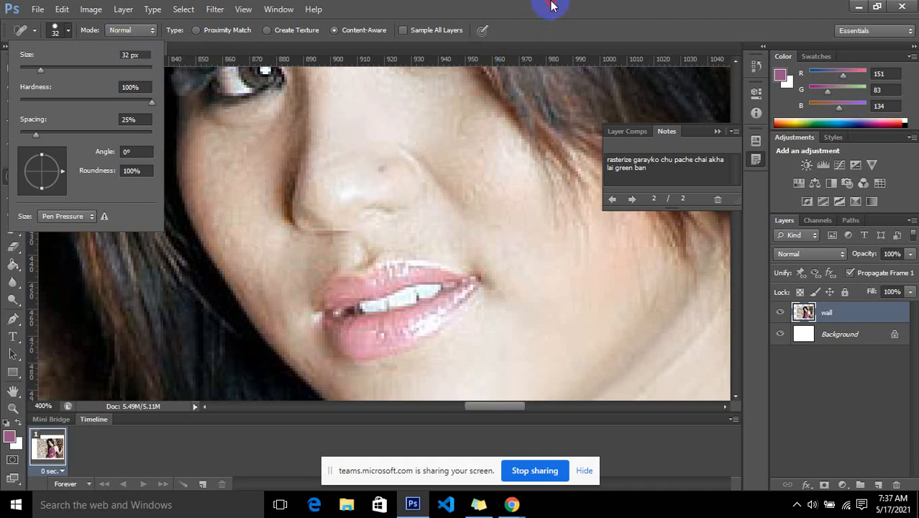
{"action": "left_click", "coordinate": [439, 194]}
{"action": "left_click", "coordinate": [380, 195]}
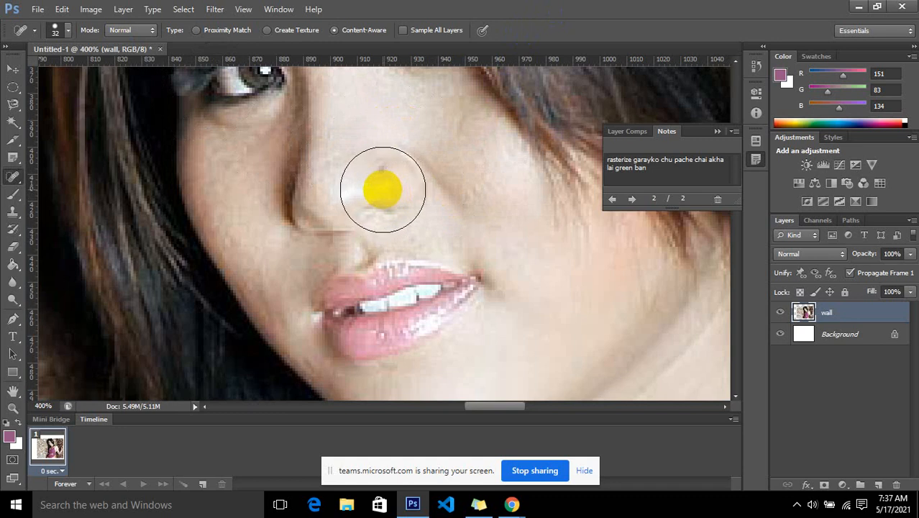
Reduce the healing brush size to 6 px to fit the small dark mole on the nose.
{"action": "key", "text": "bracketleft"}
{"action": "key", "text": "bracketleft"}
{"action": "key", "text": "bracketleft"}
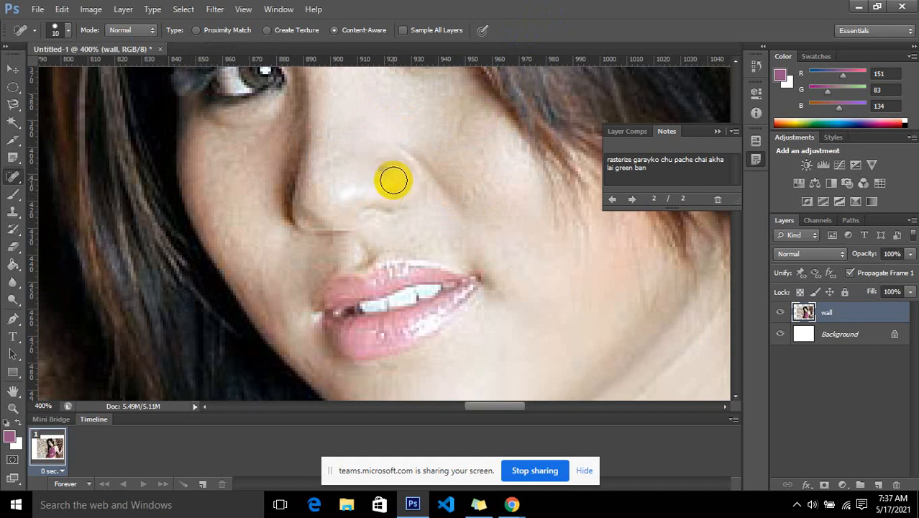
{"action": "key", "text": "bracketleft"}
{"action": "key", "text": "bracketleft"}
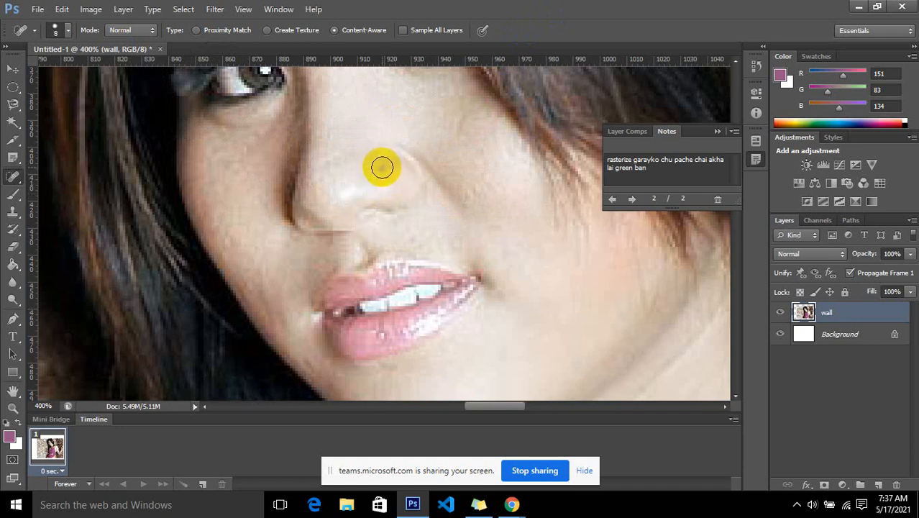
{"action": "key", "text": "bracketleft"}
{"action": "key", "text": "bracketleft"}
Remove the dark mole on the nose with a single dab of the Spot Healing Brush.
{"action": "scroll", "coordinate": [382, 168], "scroll_direction": "up", "scroll_amount": 2}
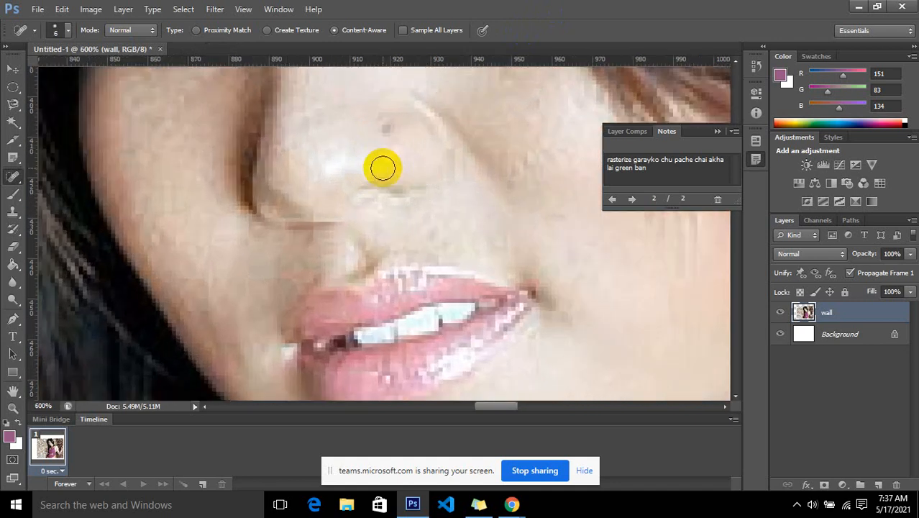
{"action": "key", "text": "space"}
{"action": "left_click_drag", "start_coordinate": [382, 181], "coordinate": [380, 255]}
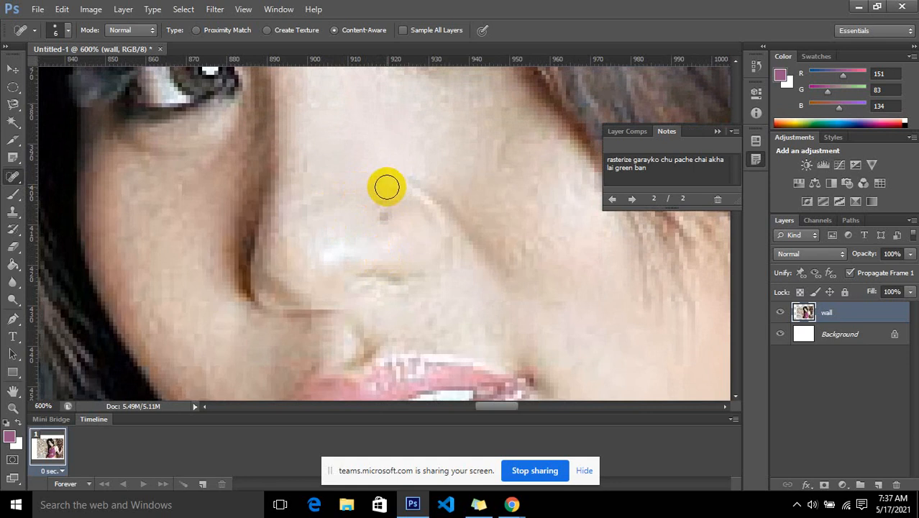
{"action": "left_click_drag", "start_coordinate": [385, 187], "coordinate": [382, 202]}
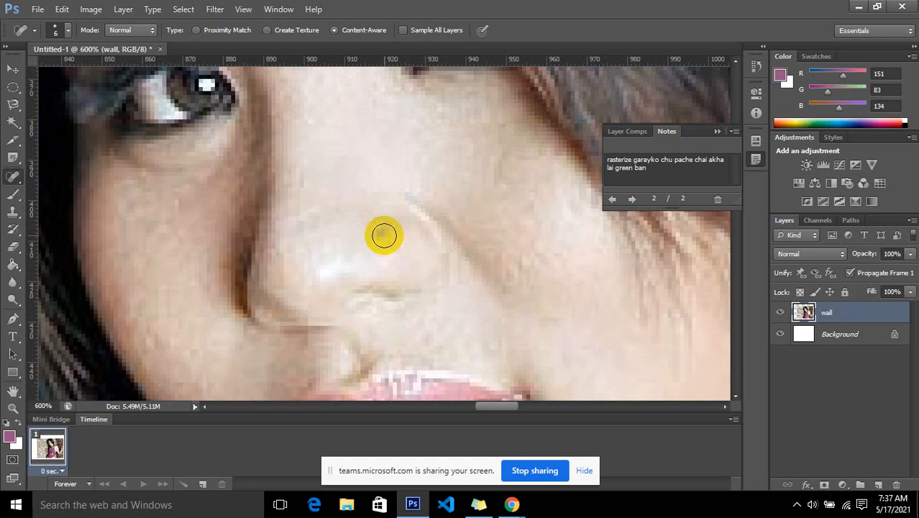
{"action": "left_click", "coordinate": [16, 177]}
{"action": "left_click_drag", "start_coordinate": [16, 177], "coordinate": [77, 183]}
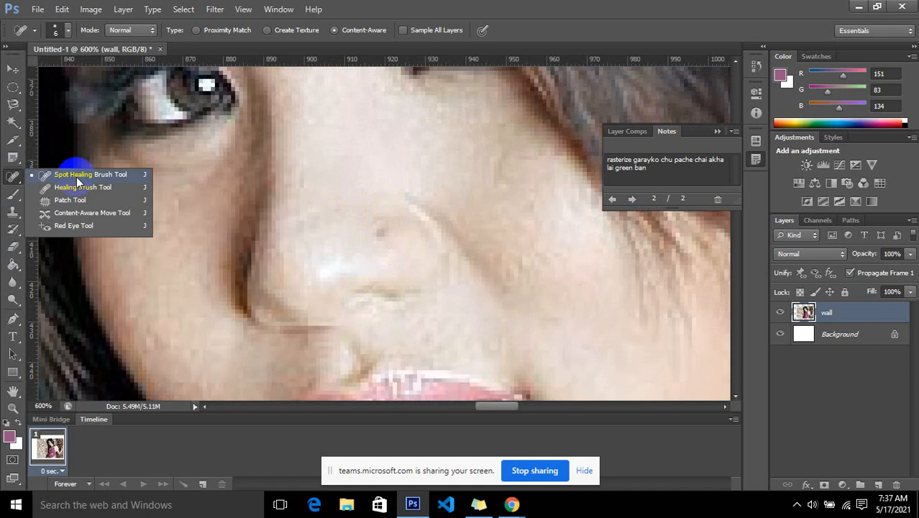
{"action": "left_click_drag", "start_coordinate": [78, 183], "coordinate": [79, 180]}
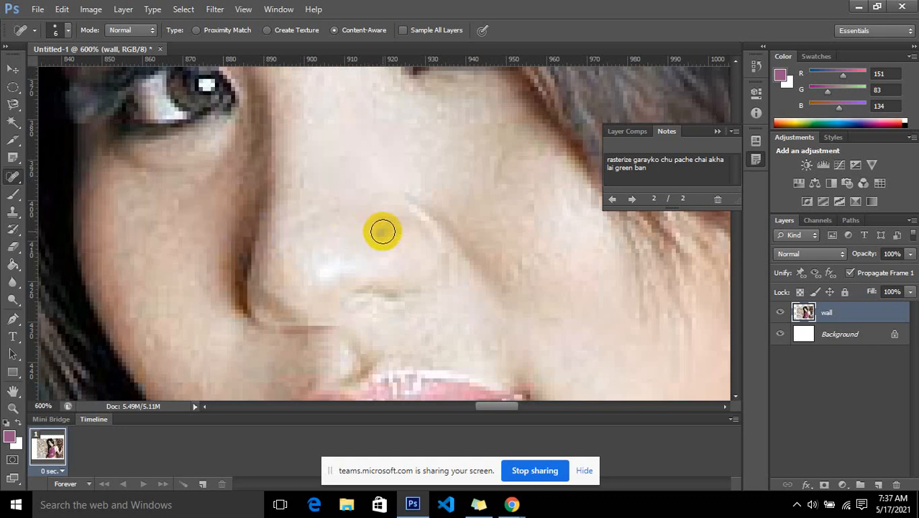
{"action": "left_click", "coordinate": [383, 231]}
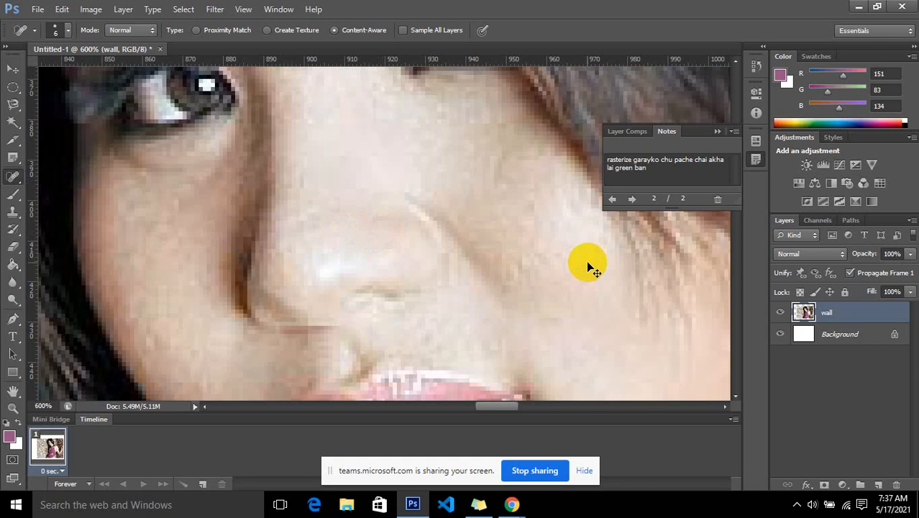
Examine the healed spot on the nose at several magnifications between 200% and 500%.
{"action": "key", "text": "ctrl+minus"}
{"action": "key", "text": "ctrl+minus"}
{"action": "key", "text": "ctrl+minus"}
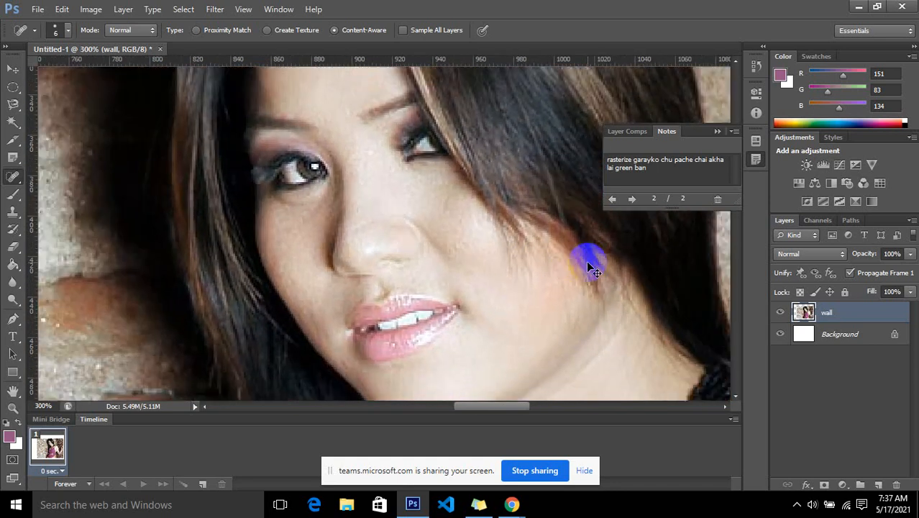
{"action": "key", "text": "ctrl+minus"}
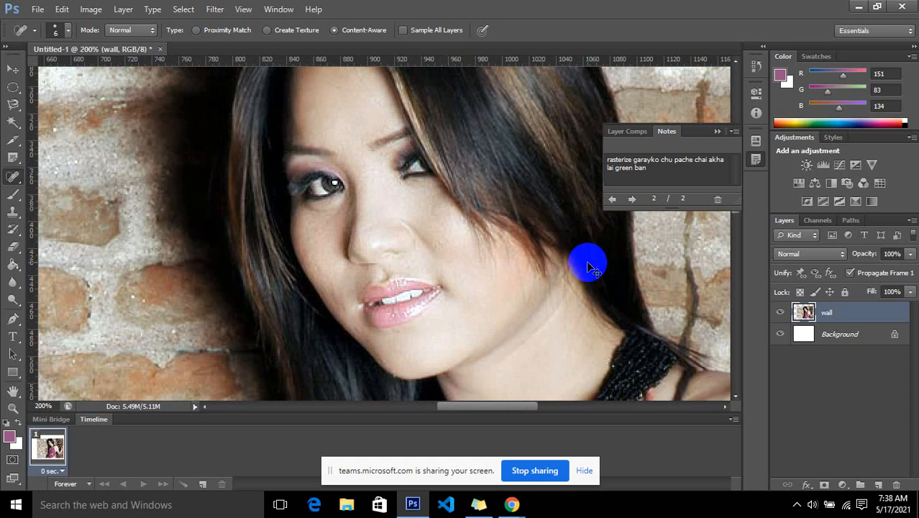
{"action": "key", "text": "ctrl+plus"}
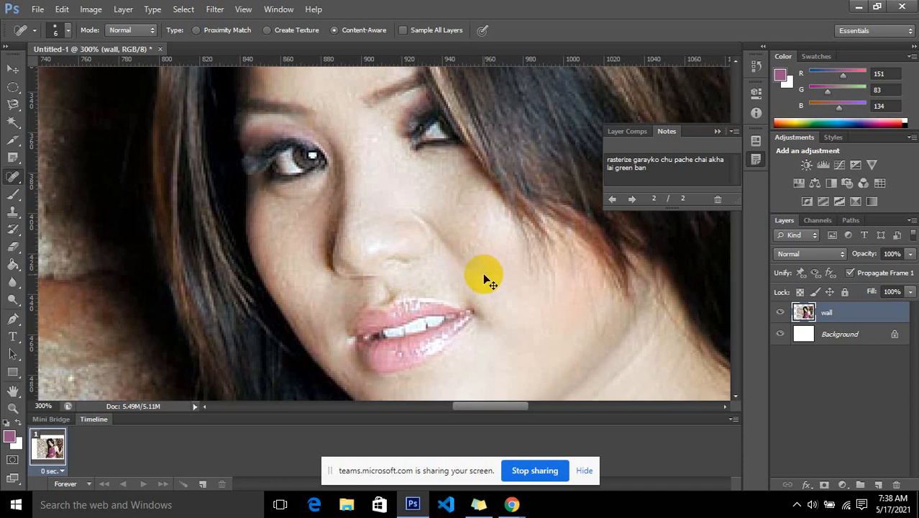
{"action": "key", "text": "ctrl+plus"}
{"action": "key", "text": "ctrl+plus"}
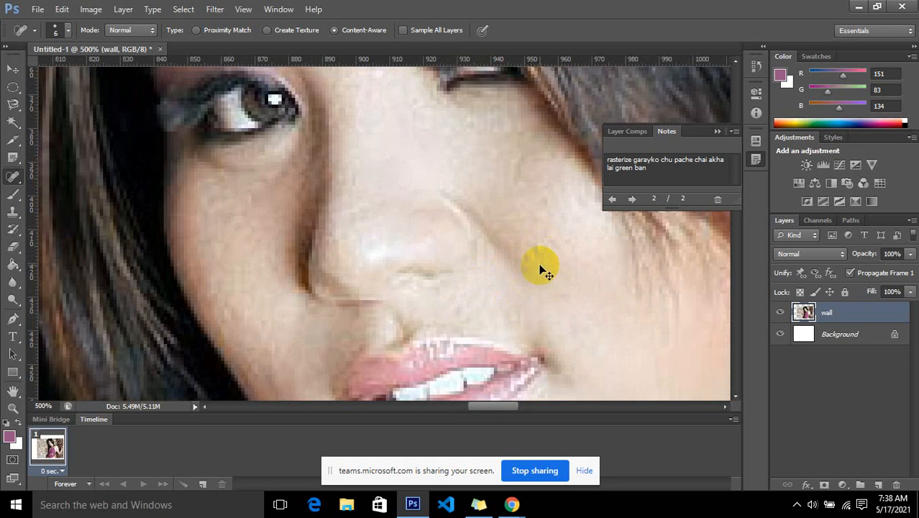
{"action": "key", "text": "ctrl+minus"}
{"action": "key", "text": "ctrl+minus"}
{"action": "key", "text": "ctrl+minus"}
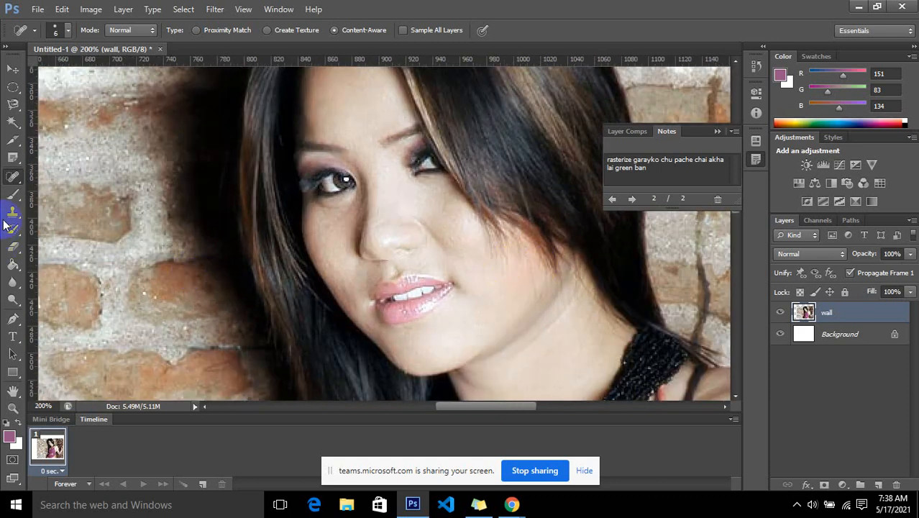
Select the Brush tool, reset the colours to default black and white, and reduce the brush size to 3 px.
{"action": "left_click", "coordinate": [13, 195]}
{"action": "left_click", "coordinate": [36, 192]}
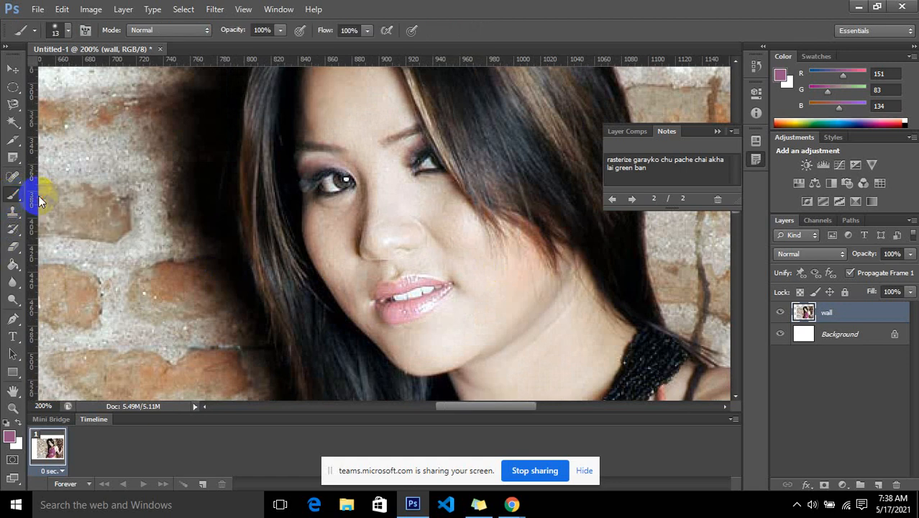
{"action": "left_click", "coordinate": [8, 423]}
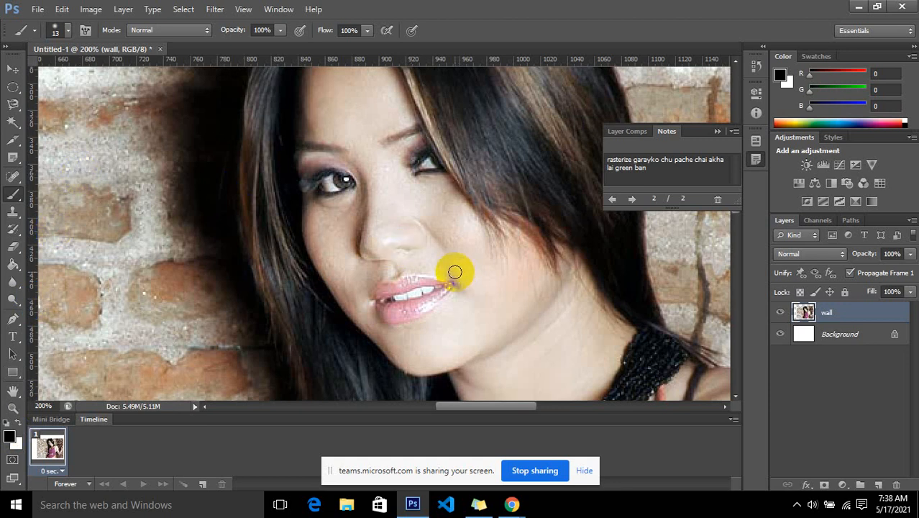
{"action": "key", "text": "bracketleft"}
{"action": "key", "text": "bracketleft"}
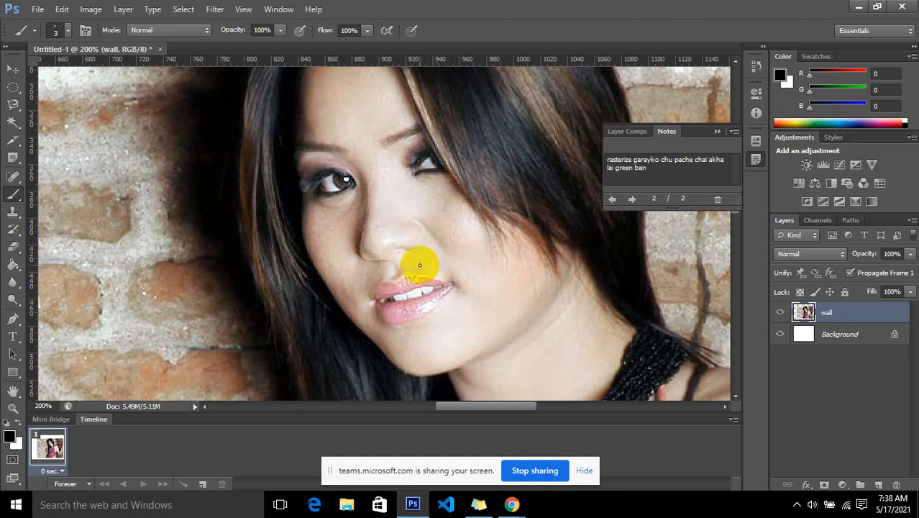
Paint small black mole-like dots above the upper lip and on the chin, cheek and forehead.
{"action": "key", "text": "ctrl+plus"}
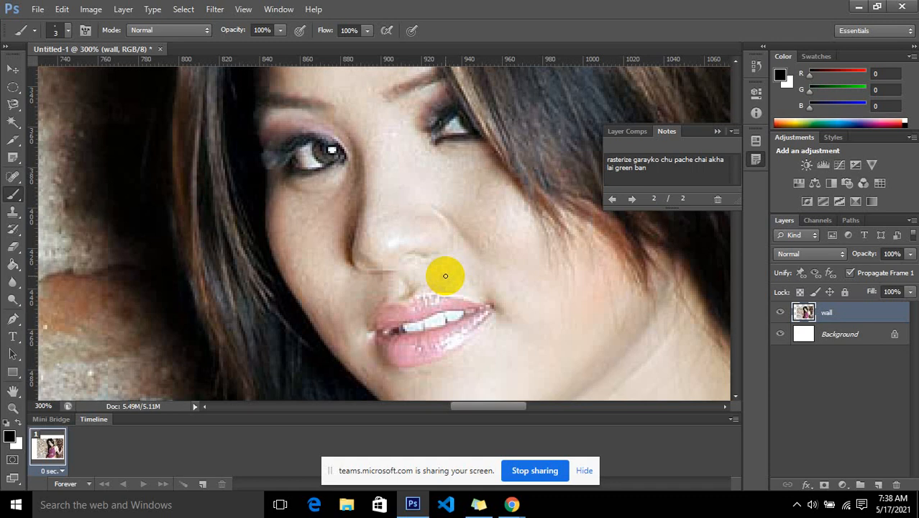
{"action": "left_click", "coordinate": [445, 276]}
{"action": "key", "text": "ctrl+minus"}
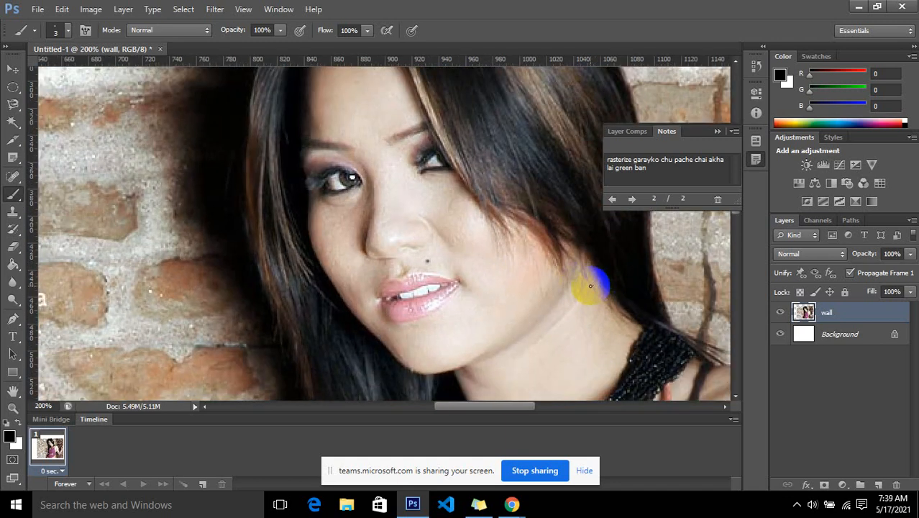
{"action": "left_click", "coordinate": [461, 351]}
{"action": "left_click", "coordinate": [383, 107]}
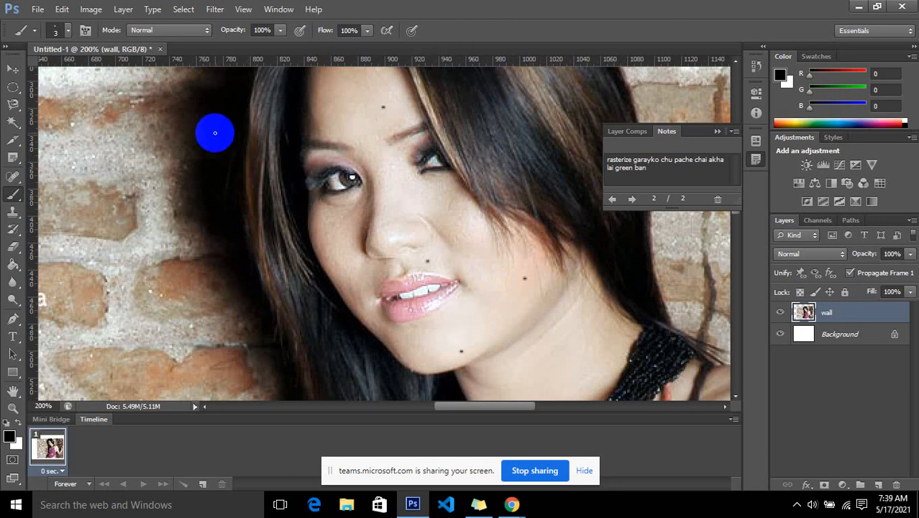
Remove the black dots from the face with the Spot Healing Brush.
{"action": "left_click", "coordinate": [7, 176]}
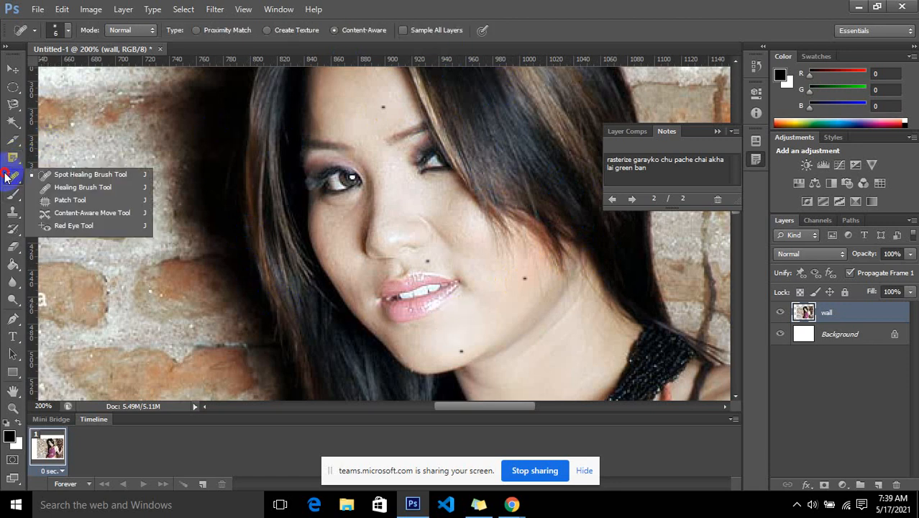
{"action": "left_click", "coordinate": [44, 165]}
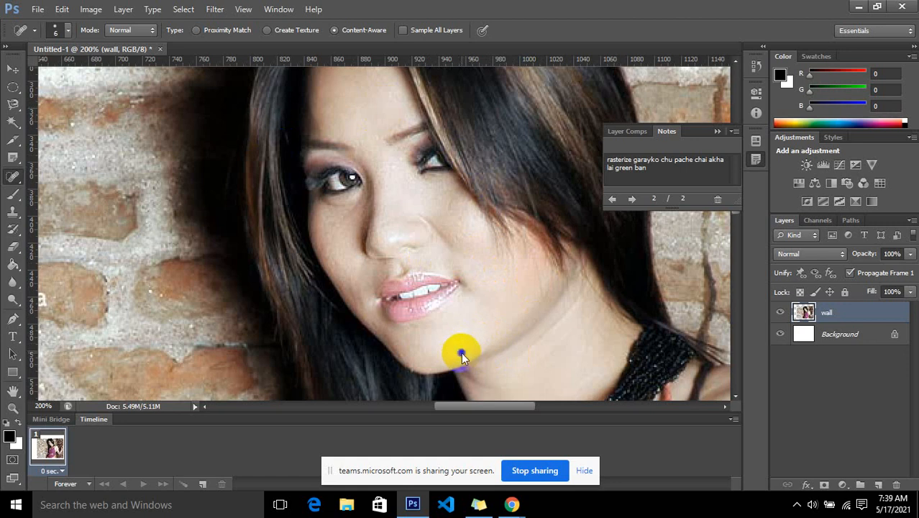
{"action": "left_click", "coordinate": [483, 221]}
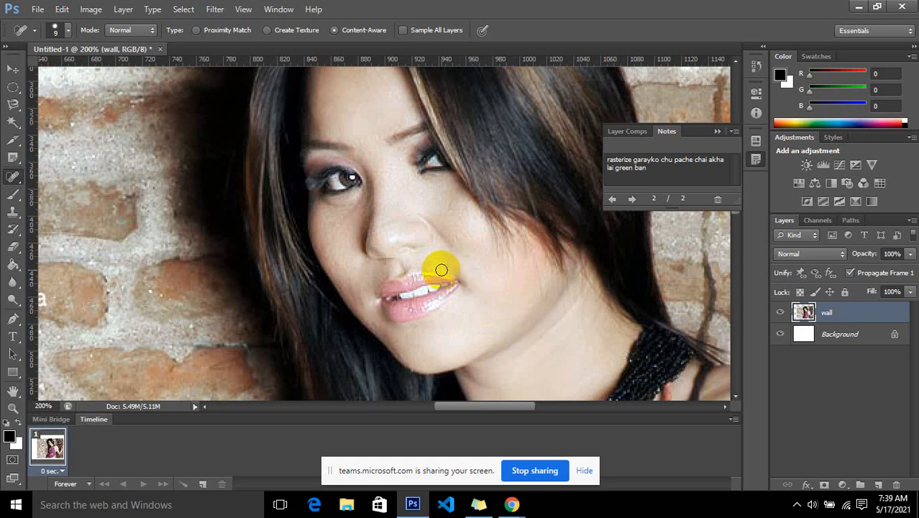
Try 25 px Spot Healing Brush strokes on the brick wall and the cheek, undoing the results.
{"action": "mouse_move", "coordinate": [86, 220]}
{"action": "left_mouse_down"}
{"action": "mouse_move", "coordinate": [77, 326]}
{"action": "mouse_move", "coordinate": [168, 210]}
{"action": "mouse_move", "coordinate": [71, 385]}
{"action": "mouse_move", "coordinate": [135, 213]}
{"action": "mouse_move", "coordinate": [172, 273]}
{"action": "mouse_move", "coordinate": [131, 195]}
{"action": "mouse_move", "coordinate": [113, 214]}
{"action": "left_mouse_up"}
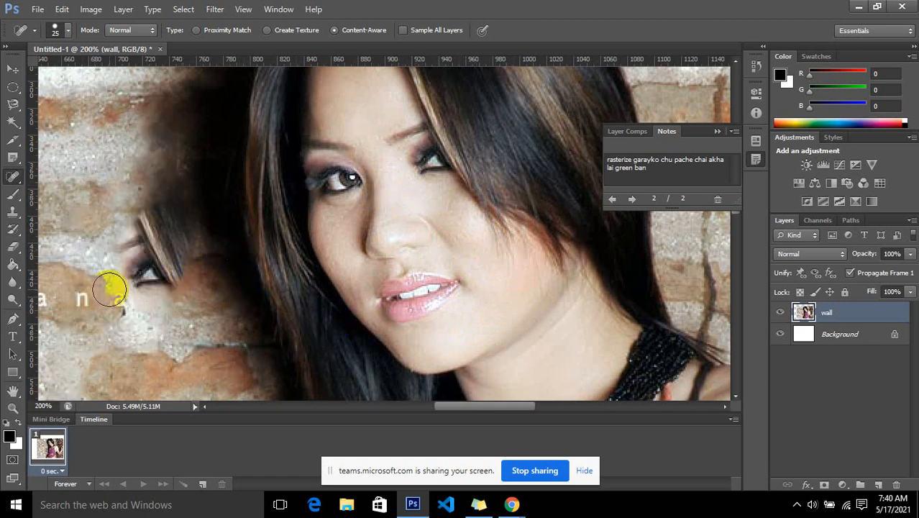
{"action": "key", "text": "ctrl+z"}
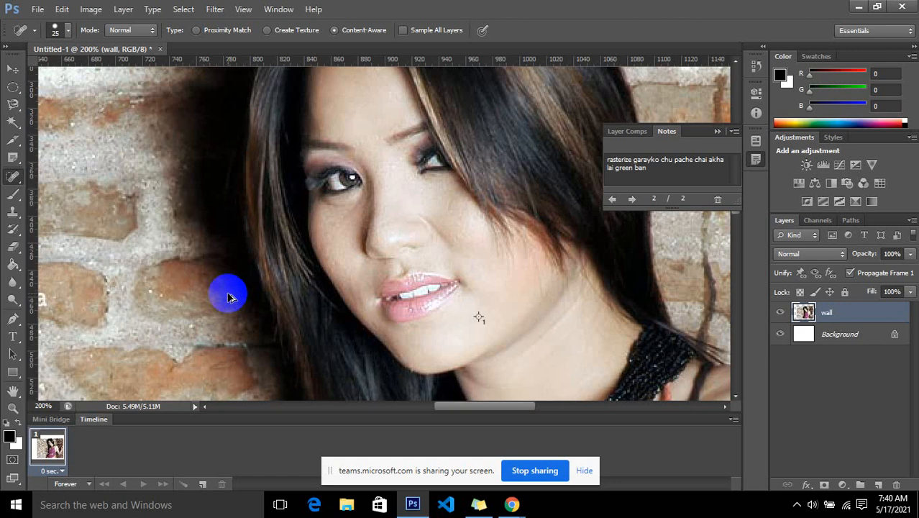
{"action": "mouse_move", "coordinate": [457, 317]}
{"action": "left_mouse_down"}
{"action": "mouse_move", "coordinate": [530, 259]}
{"action": "mouse_move", "coordinate": [502, 291]}
{"action": "mouse_move", "coordinate": [534, 298]}
{"action": "mouse_move", "coordinate": [512, 304]}
{"action": "left_mouse_up"}
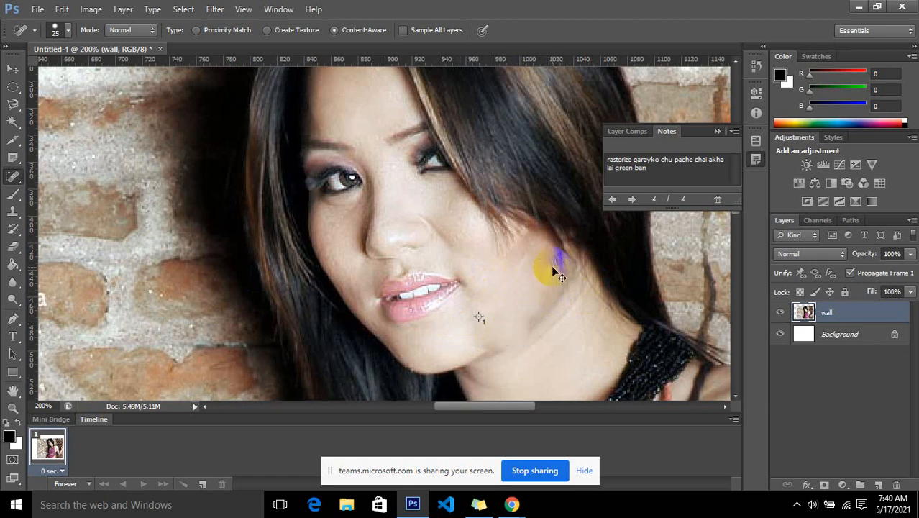
{"action": "mouse_move", "coordinate": [103, 211]}
{"action": "left_mouse_down"}
{"action": "mouse_move", "coordinate": [56, 231]}
{"action": "mouse_move", "coordinate": [125, 256]}
{"action": "mouse_move", "coordinate": [133, 164]}
{"action": "mouse_move", "coordinate": [77, 127]}
{"action": "mouse_move", "coordinate": [104, 189]}
{"action": "mouse_move", "coordinate": [139, 95]}
{"action": "mouse_move", "coordinate": [171, 282]}
{"action": "mouse_move", "coordinate": [120, 303]}
{"action": "mouse_move", "coordinate": [143, 335]}
{"action": "mouse_move", "coordinate": [146, 243]}
{"action": "mouse_move", "coordinate": [113, 237]}
{"action": "left_mouse_up"}
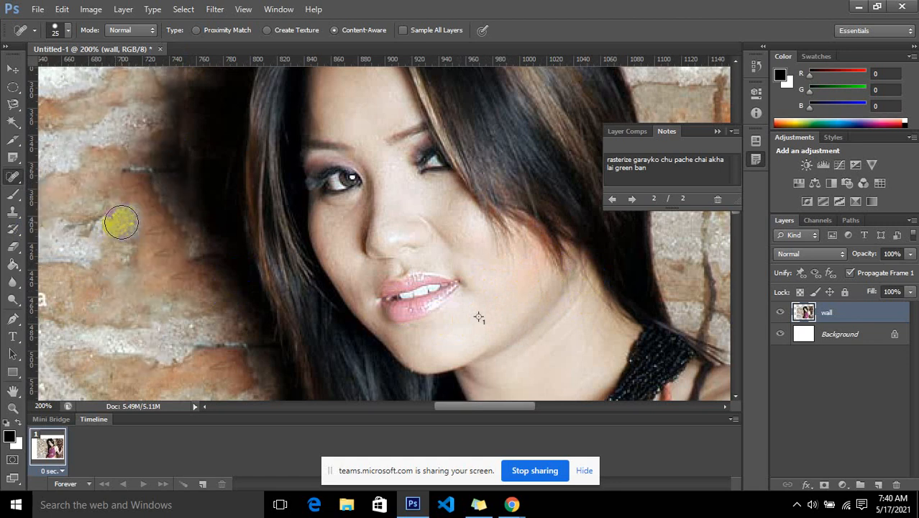
{"action": "key", "text": "ctrl+z"}
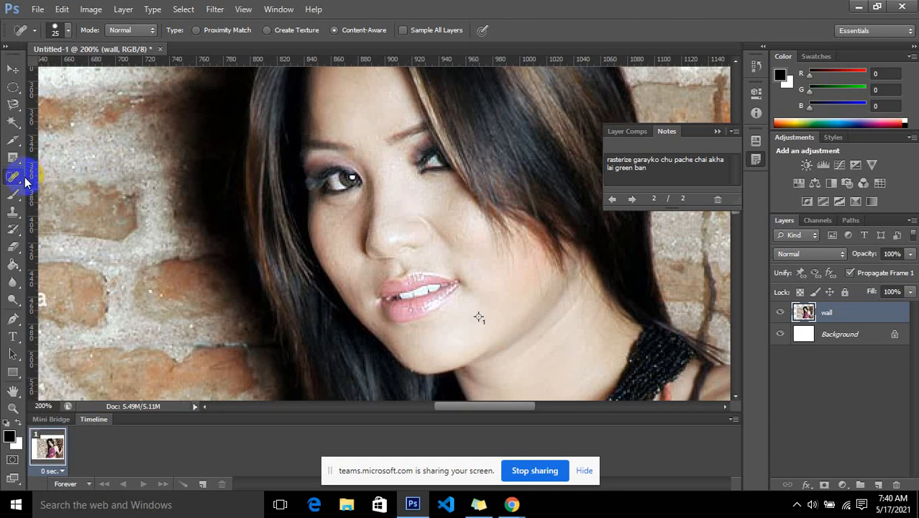
Paint four new black dots on the chin and cheek with the 3 px Brush.
{"action": "left_click_drag", "start_coordinate": [16, 179], "coordinate": [100, 196]}
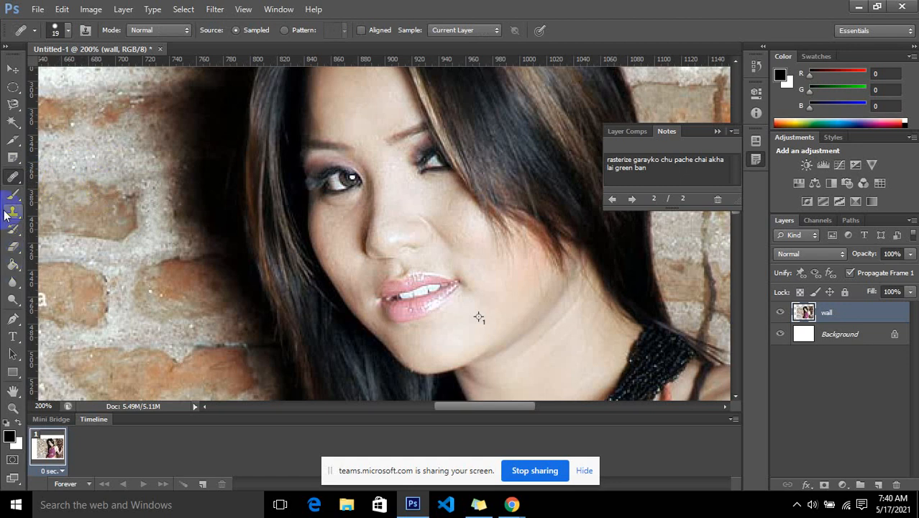
{"action": "left_click_drag", "start_coordinate": [10, 192], "coordinate": [102, 196]}
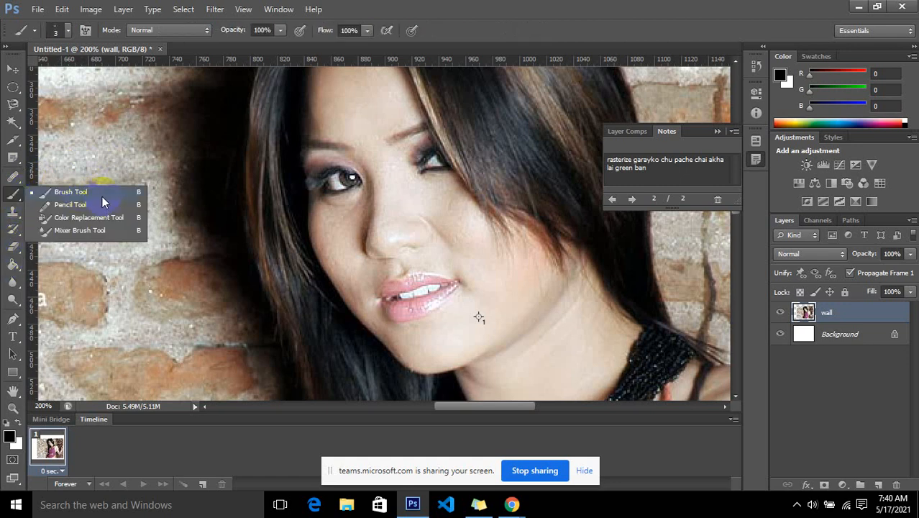
{"action": "left_click", "coordinate": [105, 198]}
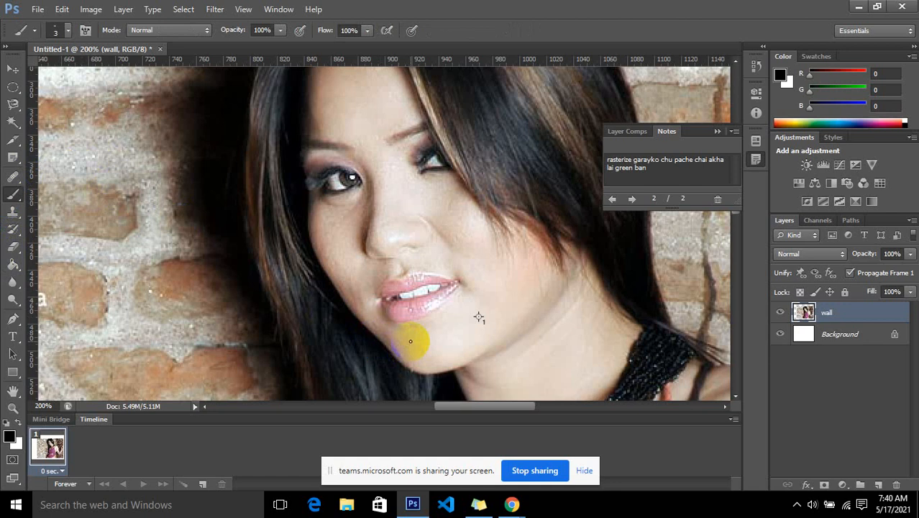
{"action": "left_click", "coordinate": [425, 337]}
{"action": "left_click", "coordinate": [442, 335]}
{"action": "left_click", "coordinate": [480, 298]}
{"action": "left_click", "coordinate": [522, 299]}
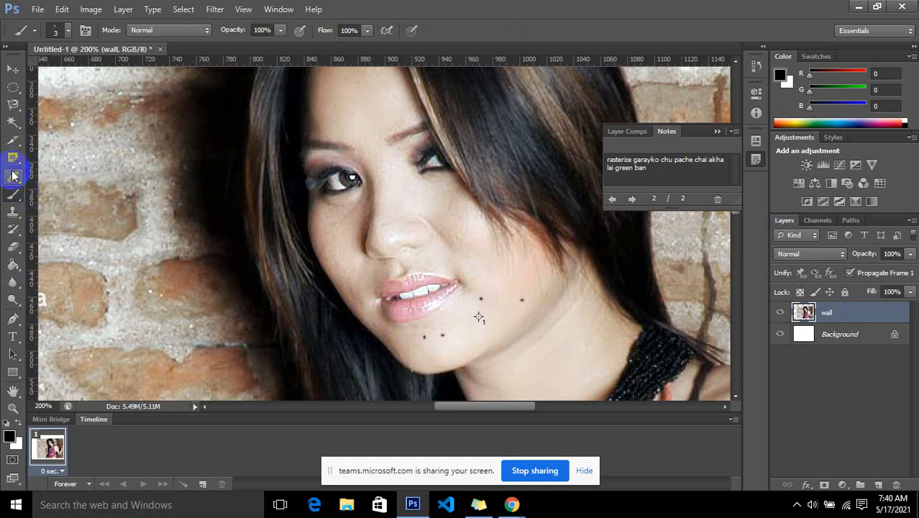
Switch to the Healing Brush and reduce its size to 8 px.
{"action": "right_click", "coordinate": [16, 198]}
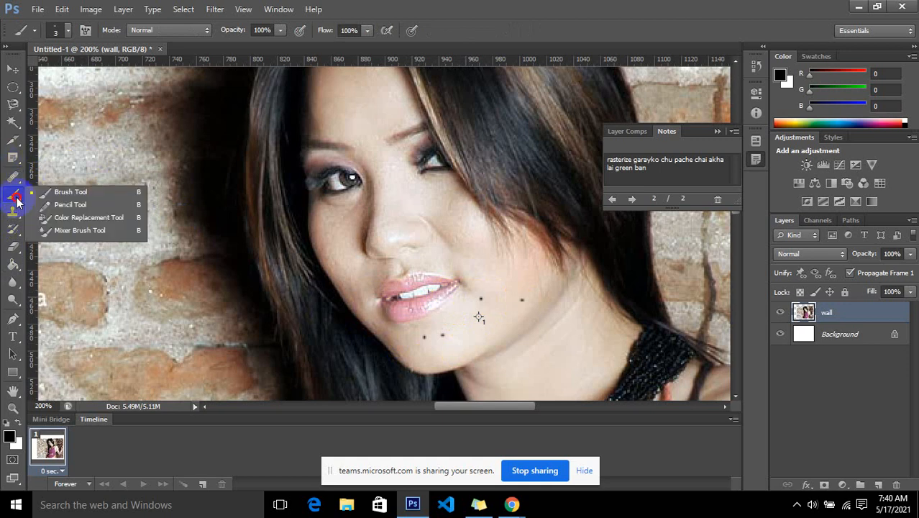
{"action": "left_click", "coordinate": [68, 195]}
{"action": "left_click", "coordinate": [13, 176]}
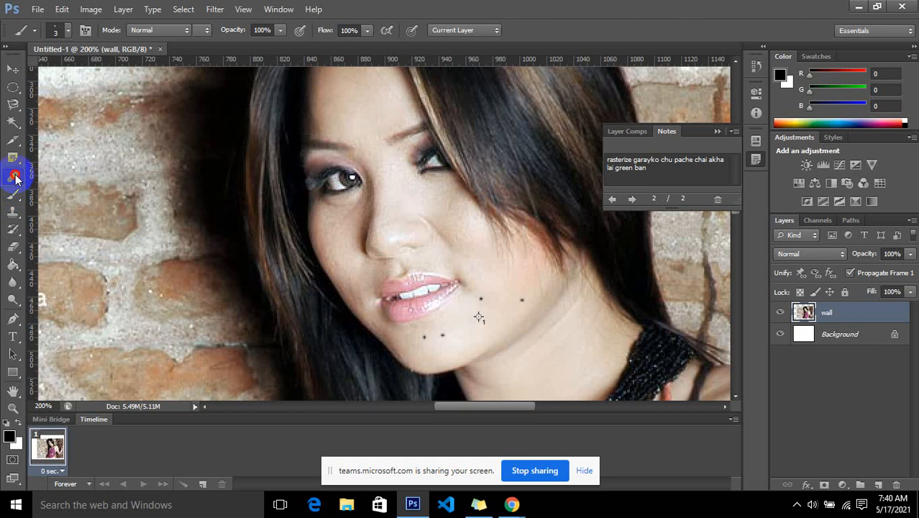
{"action": "right_click", "coordinate": [13, 176]}
{"action": "left_click", "coordinate": [72, 187]}
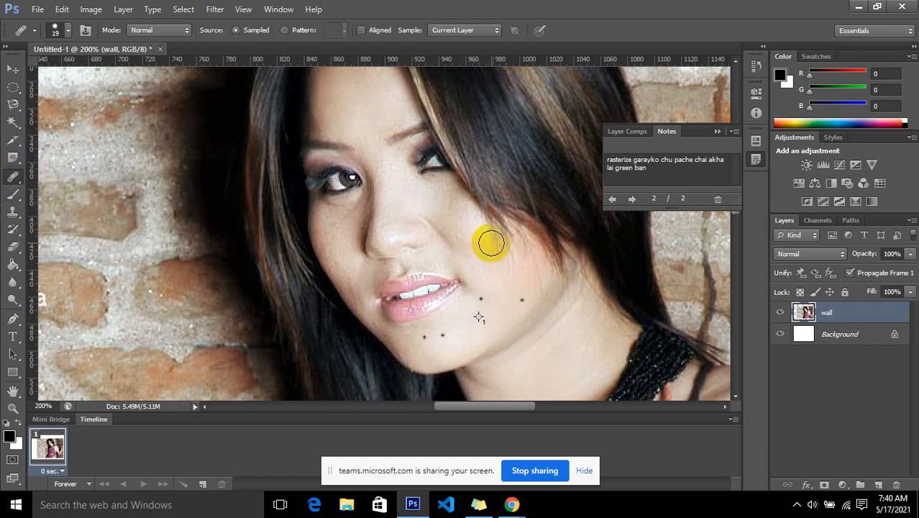
{"action": "key", "text": "bracketleft"}
{"action": "key", "text": "bracketleft"}
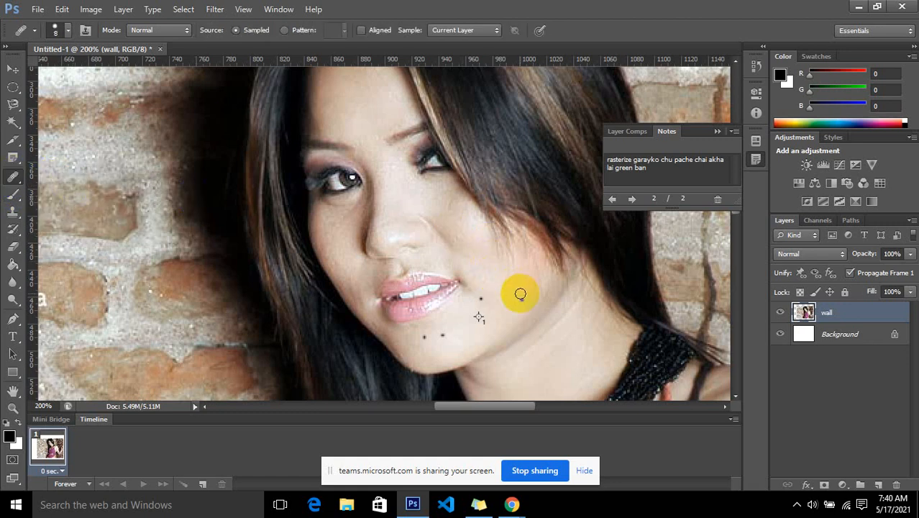
Heal the four black dots on the cheek and chin with the Healing Brush, using sampled facial skin as the source.
{"action": "left_click", "coordinate": [523, 302]}
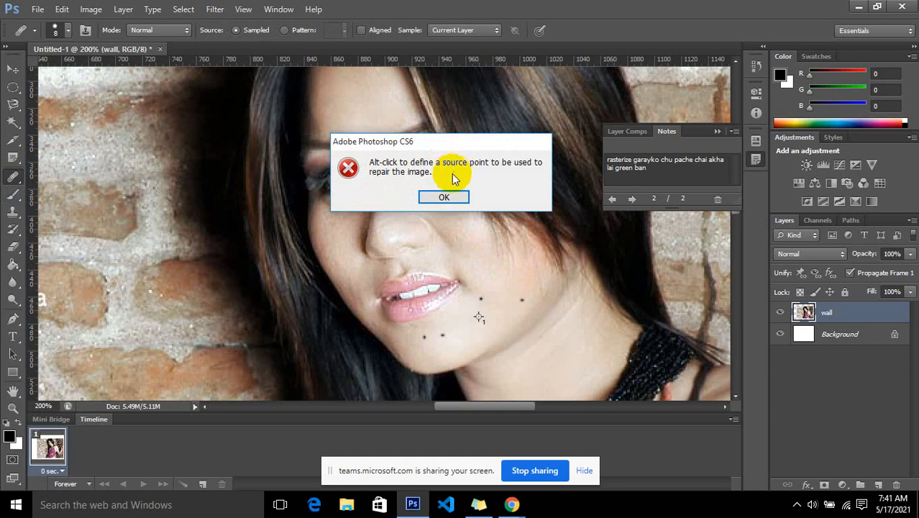
{"action": "left_click", "coordinate": [446, 196]}
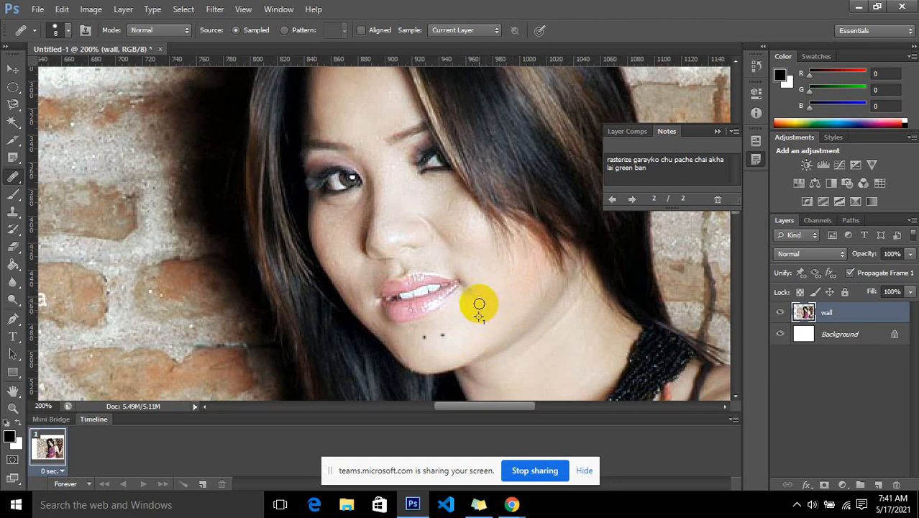
{"action": "left_click", "coordinate": [478, 299]}
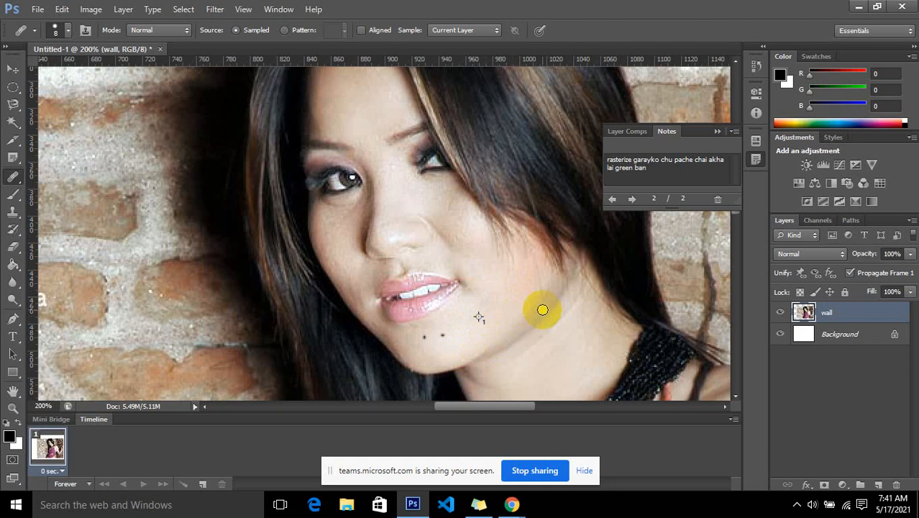
{"action": "left_click", "coordinate": [425, 333]}
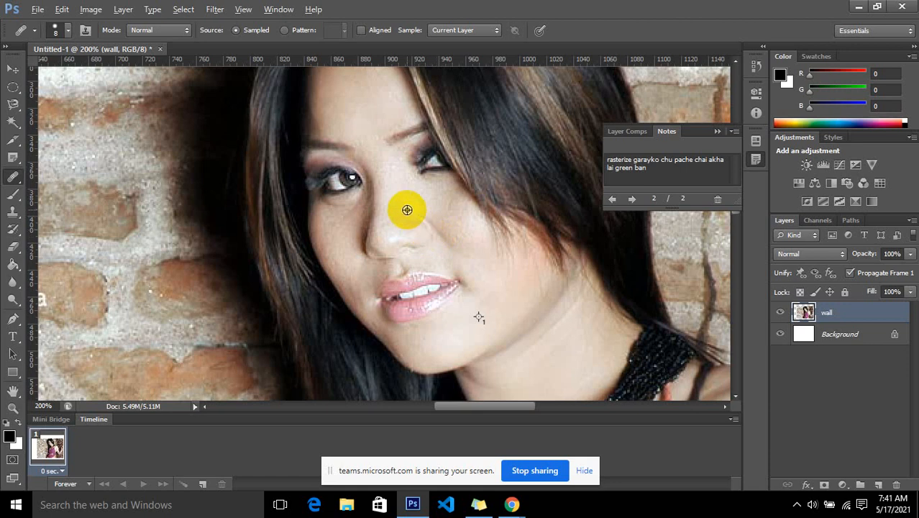
{"action": "left_click", "coordinate": [349, 184], "text": "alt"}
Switch from the Healing Brush to the Patch Tool.
{"action": "left_click", "coordinate": [14, 178]}
{"action": "left_click_drag", "start_coordinate": [14, 178], "coordinate": [87, 189]}
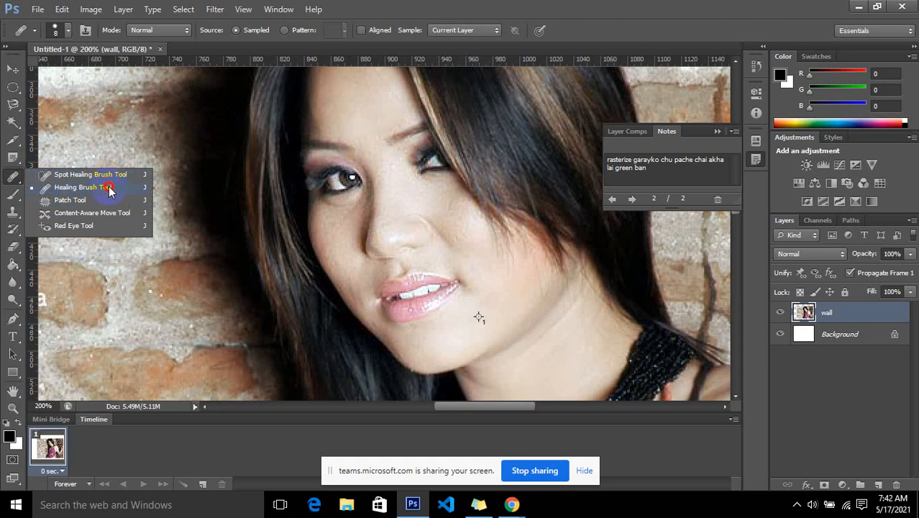
{"action": "left_click", "coordinate": [70, 199]}
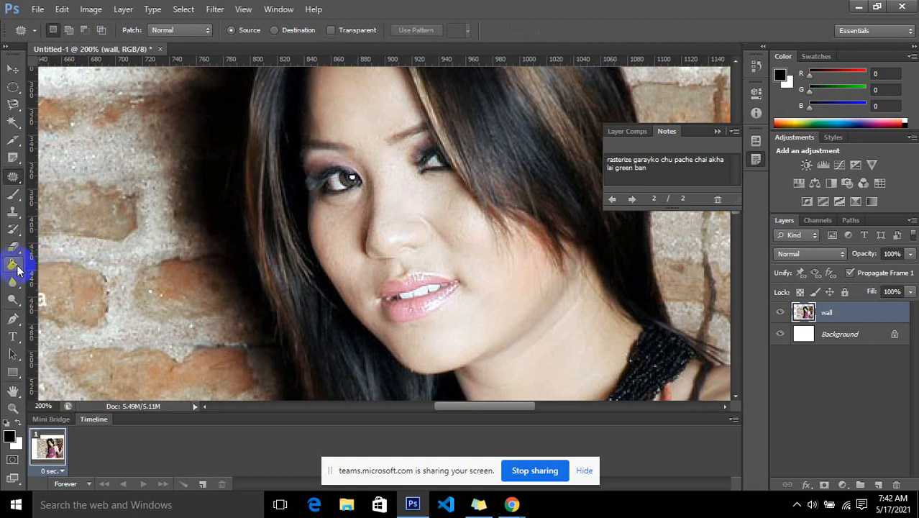
Paint four black dots on the cheek beside the mouth with the 3 px Brush in the default black.
{"action": "left_click", "coordinate": [8, 424]}
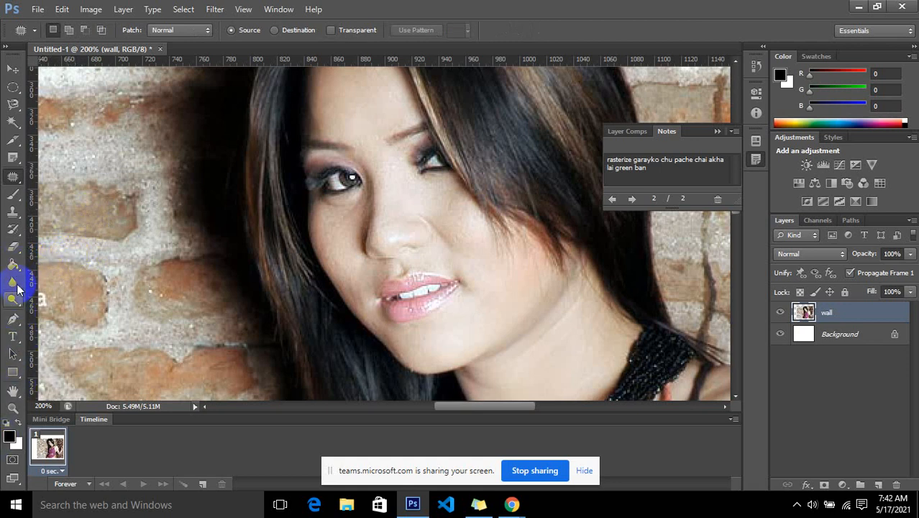
{"action": "left_click", "coordinate": [13, 194]}
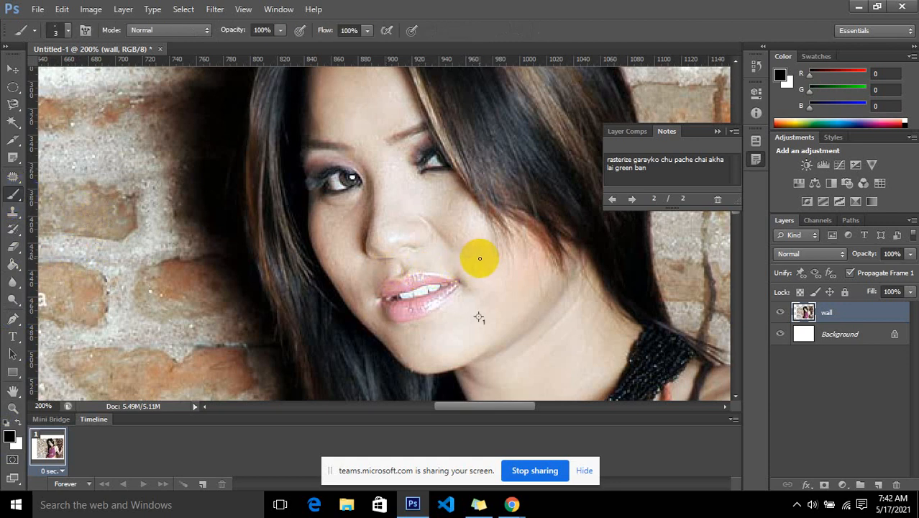
{"action": "left_click", "coordinate": [480, 284]}
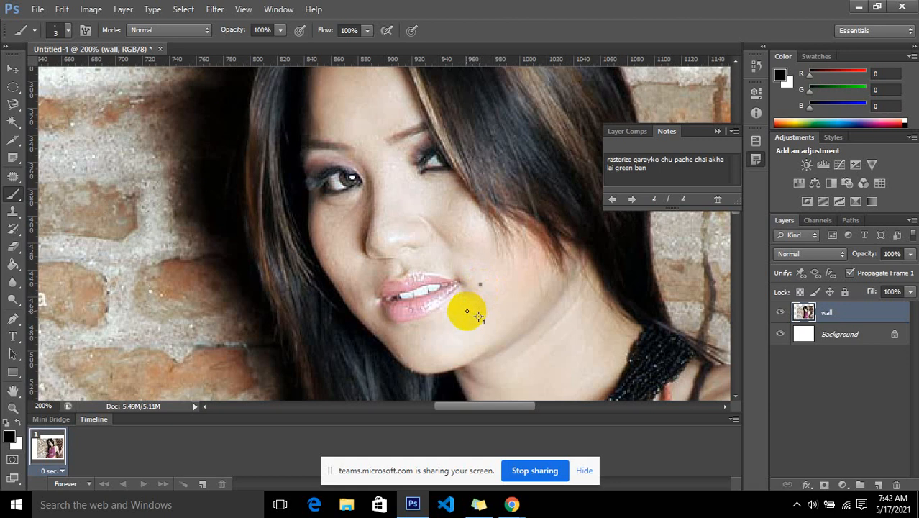
{"action": "left_click", "coordinate": [459, 319]}
{"action": "left_click", "coordinate": [460, 259]}
{"action": "left_click", "coordinate": [497, 305]}
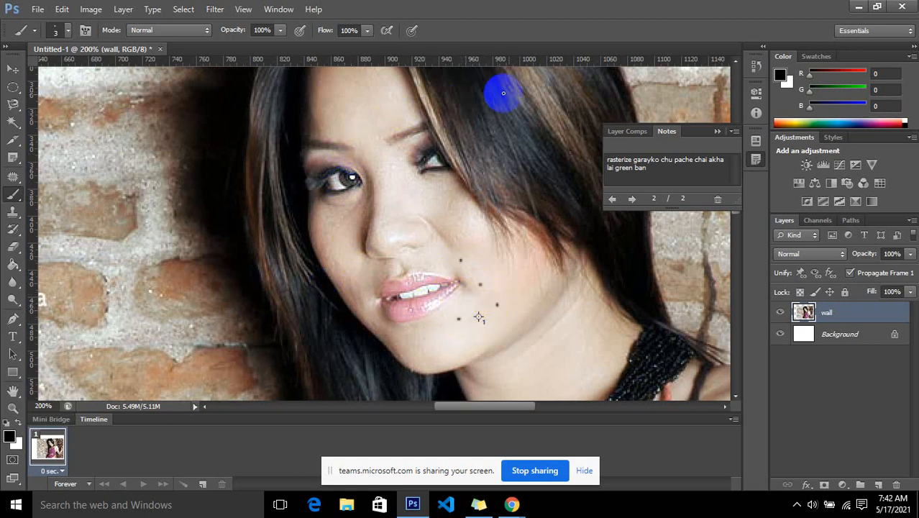
Outline a small round area of clean skin on the cheek above the black dots with the Patch Tool set to Source.
{"action": "left_click", "coordinate": [8, 178]}
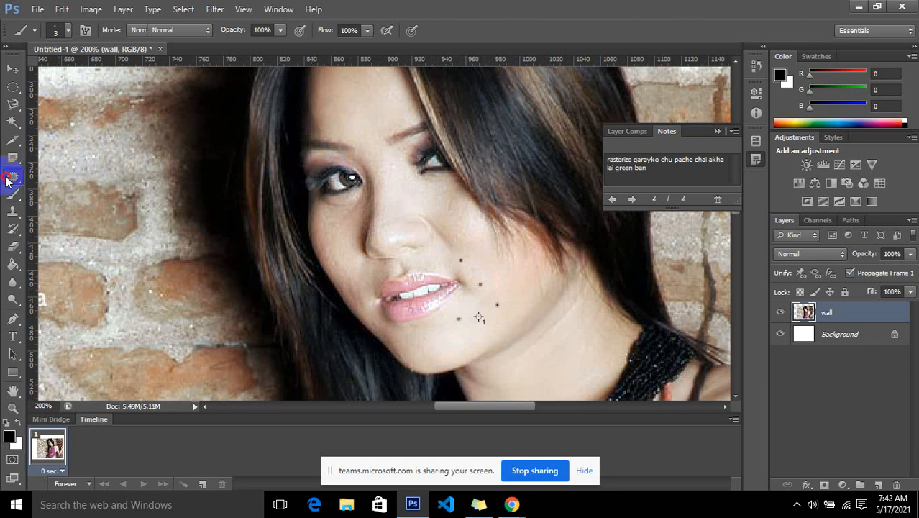
{"action": "left_click", "coordinate": [72, 199]}
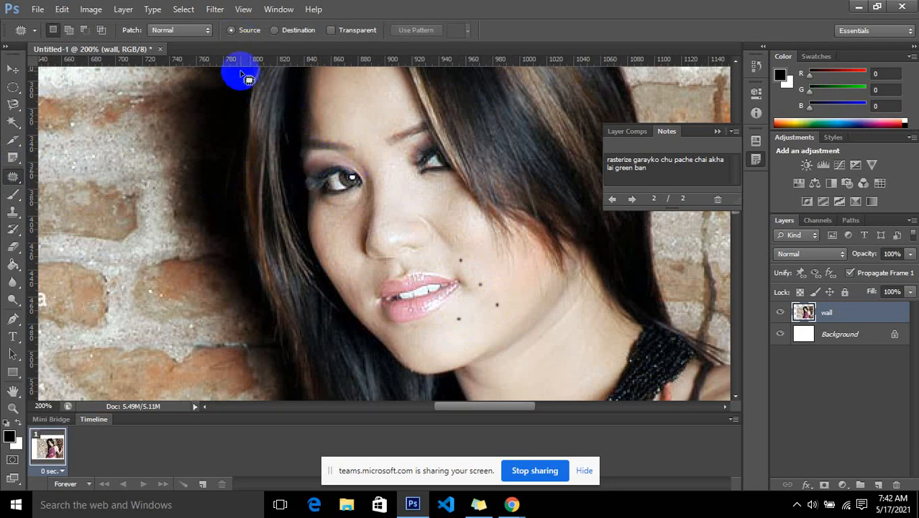
{"action": "left_click", "coordinate": [473, 235]}
{"action": "mouse_move", "coordinate": [472, 234]}
{"action": "left_mouse_down"}
{"action": "mouse_move", "coordinate": [483, 236]}
{"action": "mouse_move", "coordinate": [480, 245]}
{"action": "mouse_move", "coordinate": [472, 237]}
{"action": "left_mouse_up"}
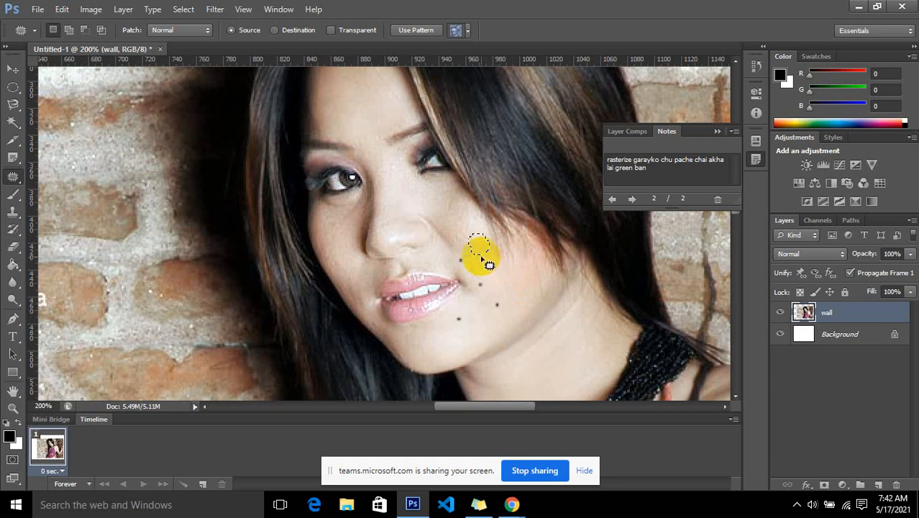
Try to patch the black dot above the mouth corner by moving the clean-skin selection onto it in Source mode.
{"action": "left_click_drag", "start_coordinate": [477, 245], "coordinate": [461, 262]}
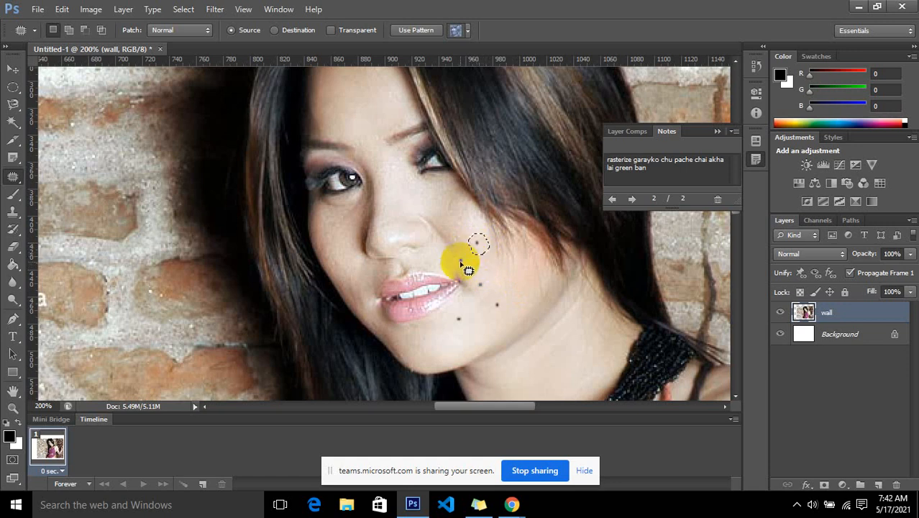
{"action": "key", "text": "ctrl+plus"}
{"action": "key", "text": "ctrl+plus"}
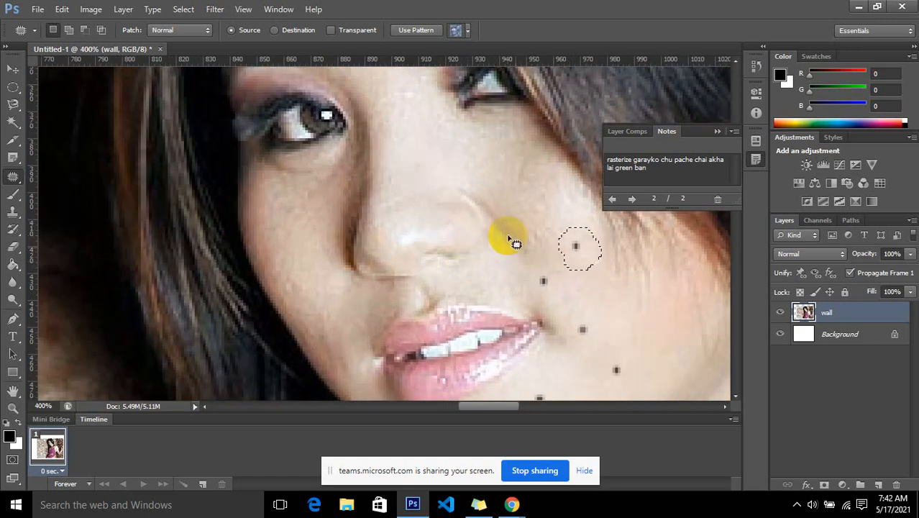
{"action": "left_click", "coordinate": [575, 251]}
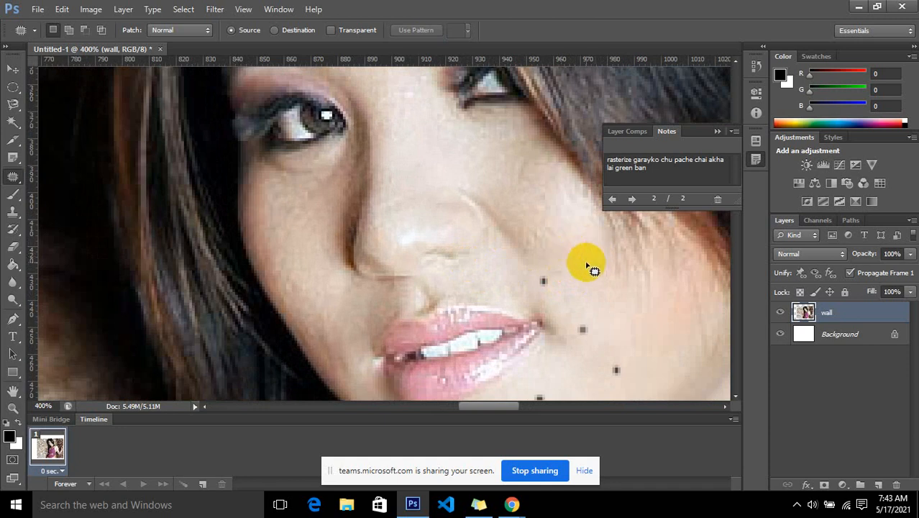
{"action": "mouse_move", "coordinate": [579, 238]}
{"action": "left_mouse_down"}
{"action": "mouse_move", "coordinate": [570, 243]}
{"action": "mouse_move", "coordinate": [577, 258]}
{"action": "mouse_move", "coordinate": [593, 260]}
{"action": "mouse_move", "coordinate": [584, 238]}
{"action": "mouse_move", "coordinate": [544, 283]}
{"action": "left_mouse_up"}
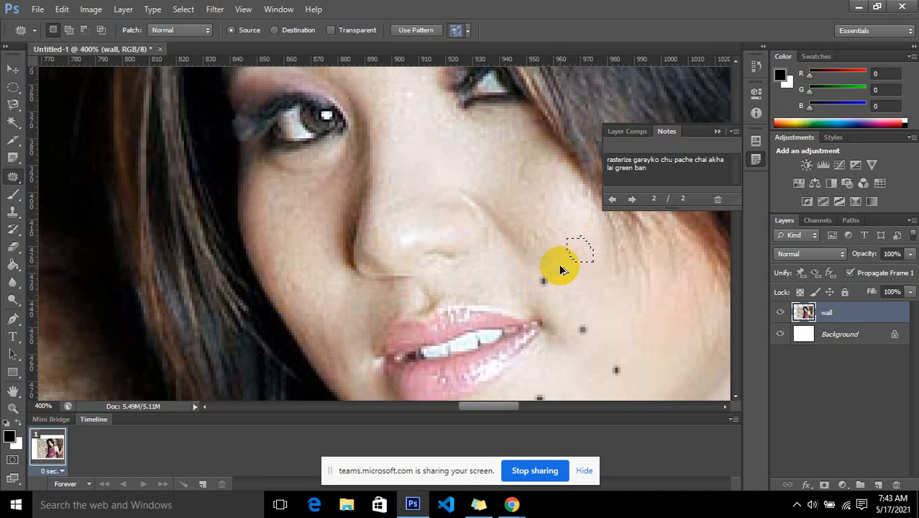
{"action": "key", "text": "ctrl+d"}
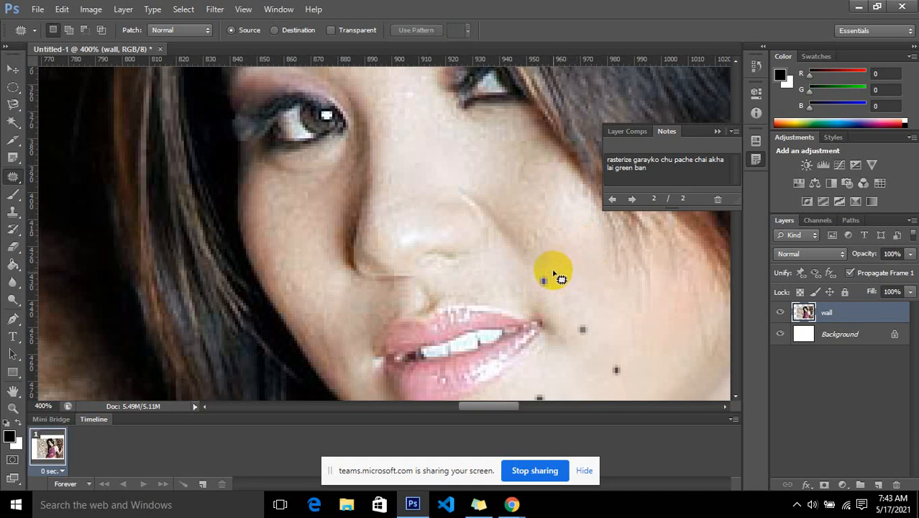
Outline the two black dots nearest the mouth corner one at a time and patch each with adjacent clean cheek skin, clearing each selection.
{"action": "mouse_move", "coordinate": [553, 270]}
{"action": "left_mouse_down"}
{"action": "mouse_move", "coordinate": [532, 286]}
{"action": "mouse_move", "coordinate": [526, 278]}
{"action": "mouse_move", "coordinate": [548, 297]}
{"action": "mouse_move", "coordinate": [556, 274]}
{"action": "mouse_move", "coordinate": [546, 296]}
{"action": "mouse_move", "coordinate": [541, 284]}
{"action": "mouse_move", "coordinate": [582, 250]}
{"action": "left_mouse_up"}
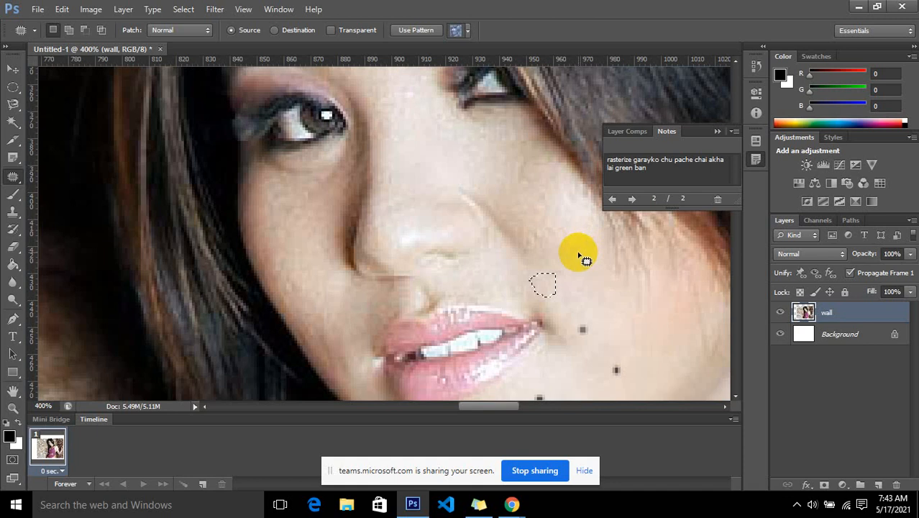
{"action": "key", "text": "ctrl+d"}
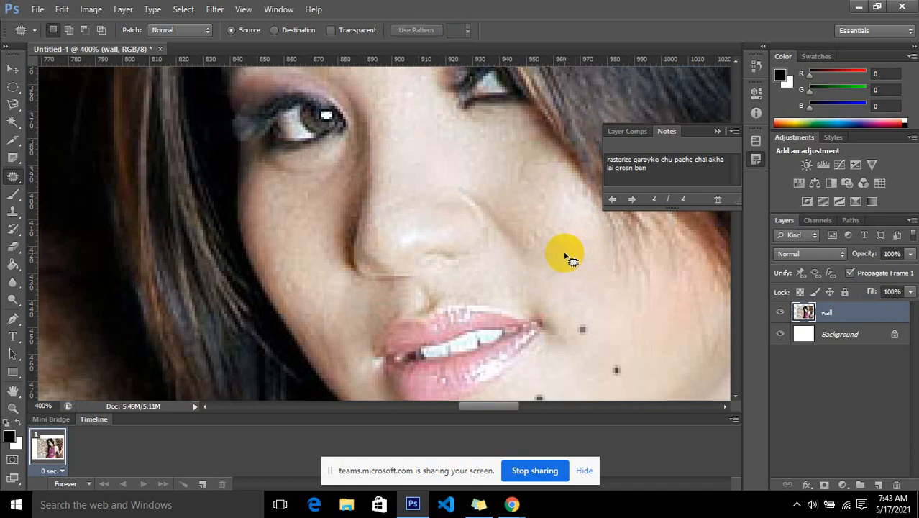
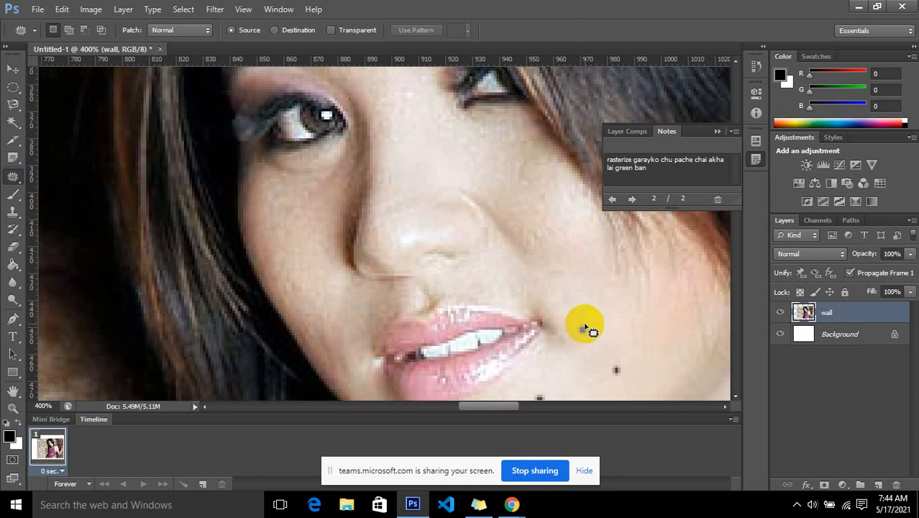
{"action": "mouse_move", "coordinate": [588, 321]}
{"action": "left_mouse_down"}
{"action": "mouse_move", "coordinate": [565, 333]}
{"action": "mouse_move", "coordinate": [601, 330]}
{"action": "mouse_move", "coordinate": [594, 313]}
{"action": "mouse_move", "coordinate": [586, 325]}
{"action": "left_mouse_up"}
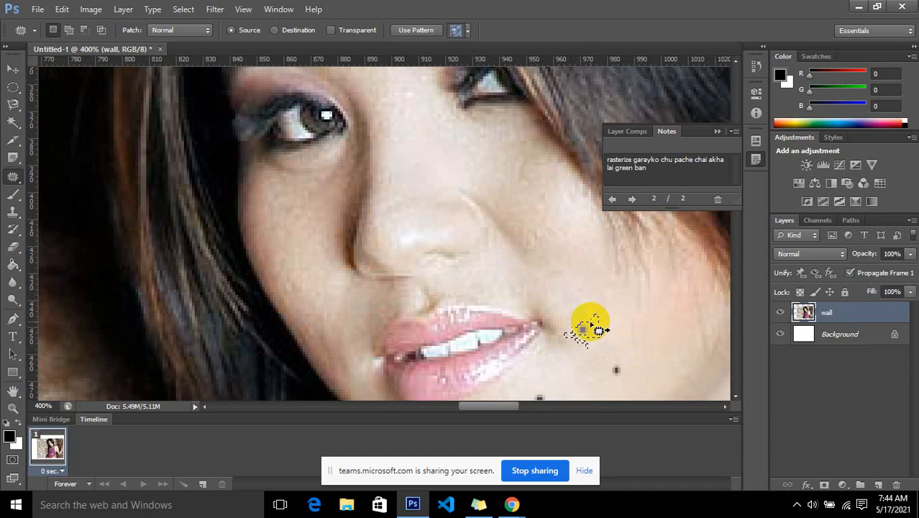
{"action": "left_click_drag", "start_coordinate": [598, 330], "coordinate": [593, 307]}
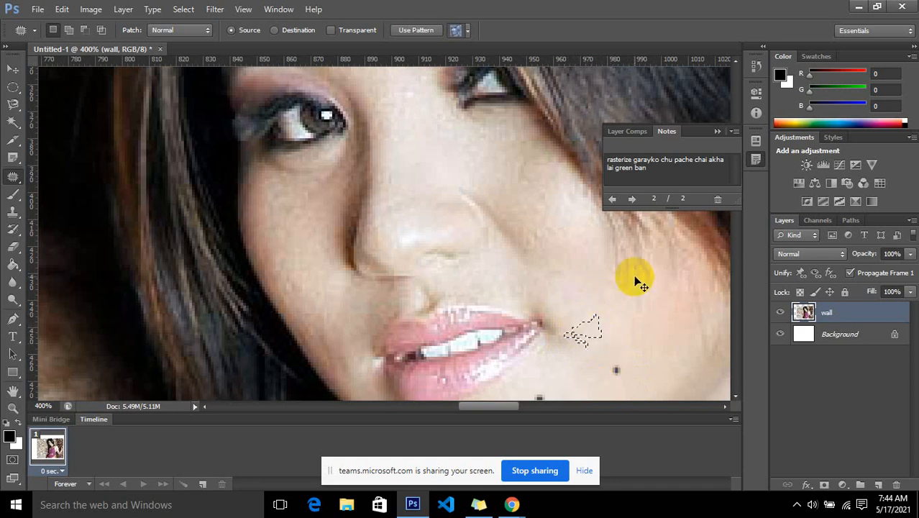
{"action": "key", "text": "ctrl+d"}
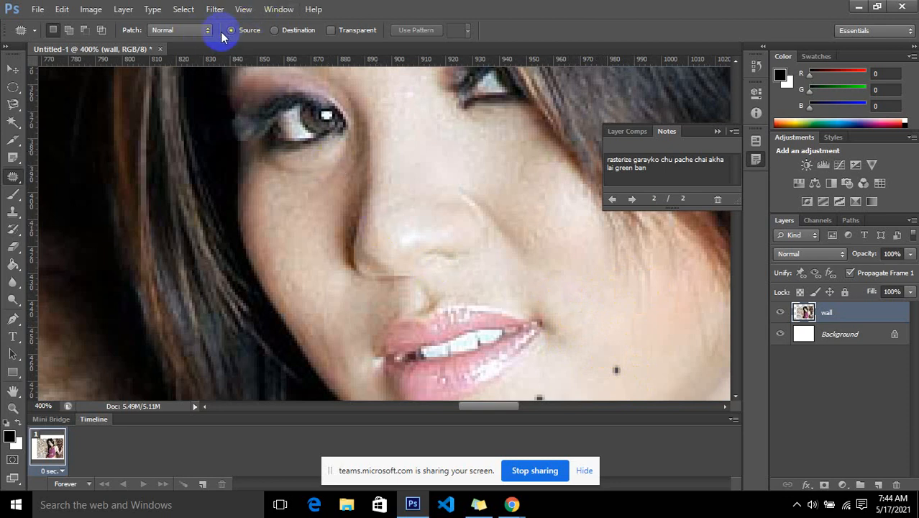
Set the Patch Tool to Destination and cover the outermost cheek dot with an outlined patch of clean skin, clearing the selection.
{"action": "left_click", "coordinate": [273, 30]}
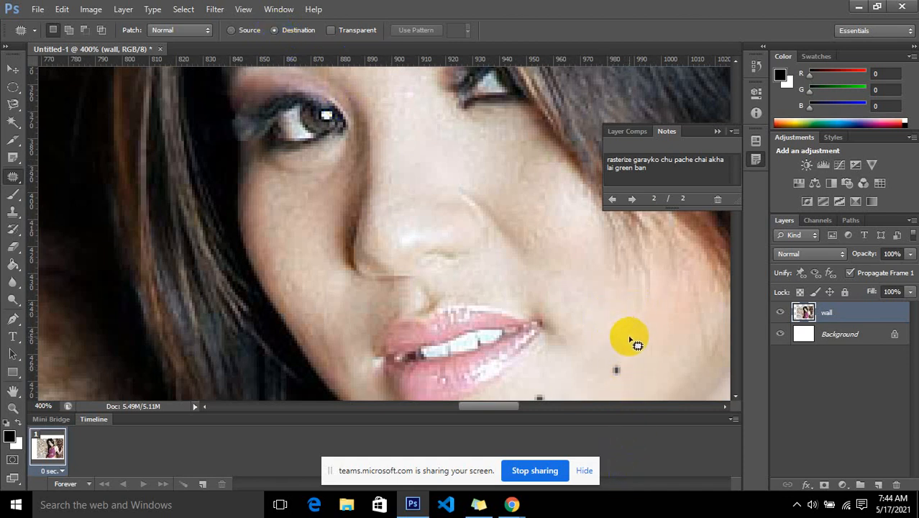
{"action": "left_click", "coordinate": [601, 305]}
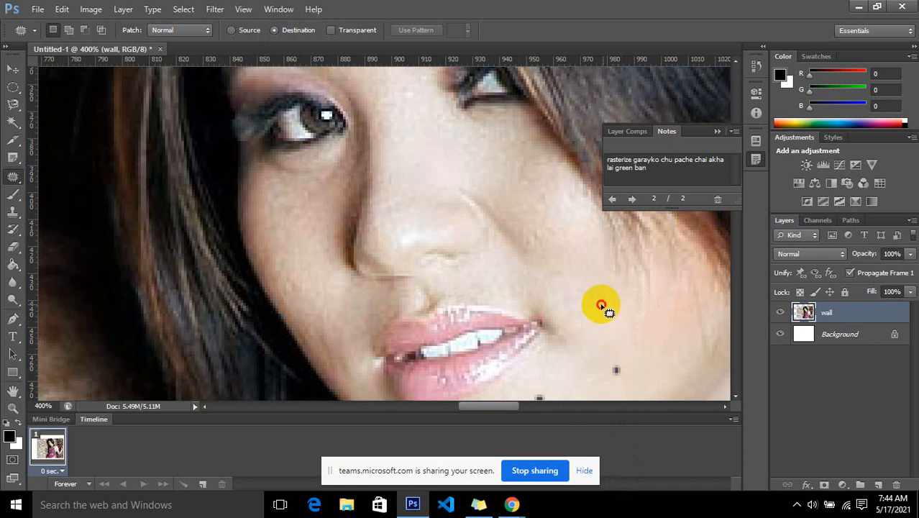
{"action": "mouse_move", "coordinate": [601, 306]}
{"action": "left_mouse_down"}
{"action": "mouse_move", "coordinate": [602, 323]}
{"action": "mouse_move", "coordinate": [615, 312]}
{"action": "mouse_move", "coordinate": [601, 305]}
{"action": "mouse_move", "coordinate": [602, 321]}
{"action": "mouse_move", "coordinate": [615, 328]}
{"action": "mouse_move", "coordinate": [611, 381]}
{"action": "mouse_move", "coordinate": [621, 383]}
{"action": "left_mouse_up"}
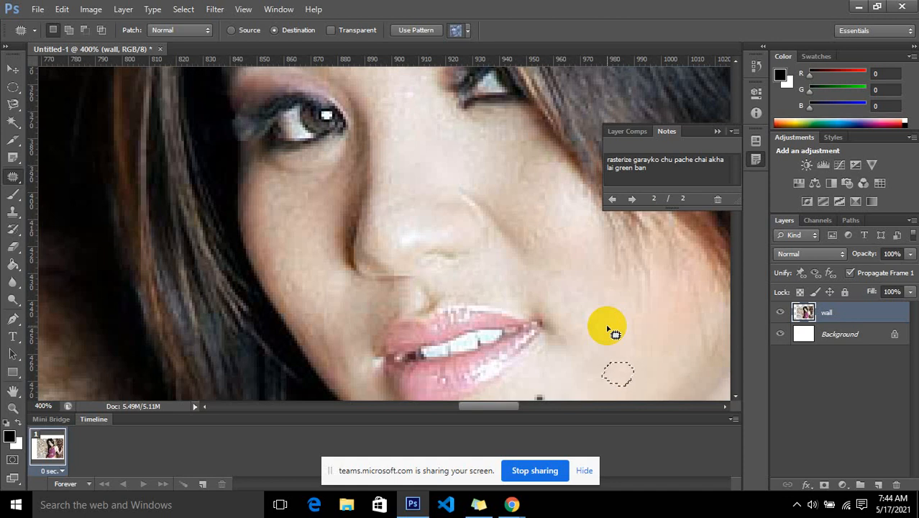
{"action": "key", "text": "ctrl+d"}
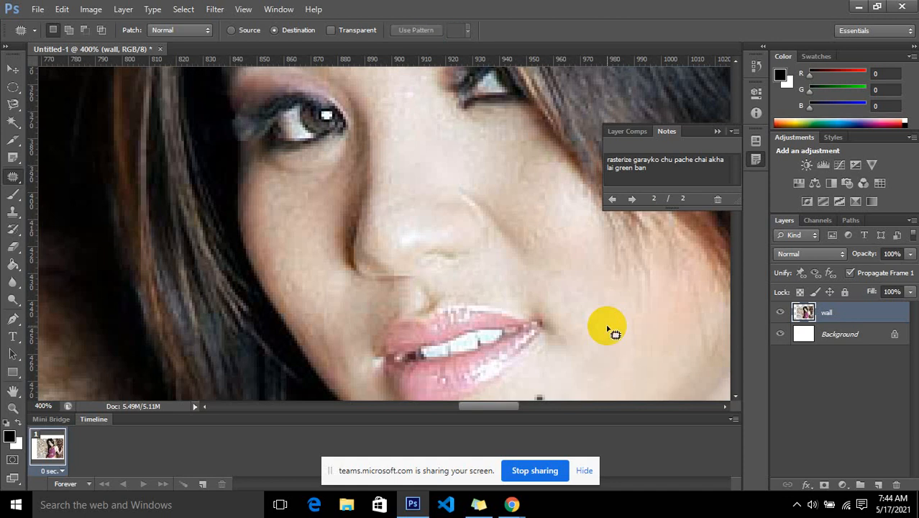
Switch to the Content-Aware Move Tool with its mode set to Move.
{"action": "scroll", "coordinate": [528, 228], "scroll_direction": "down", "scroll_amount": 3}
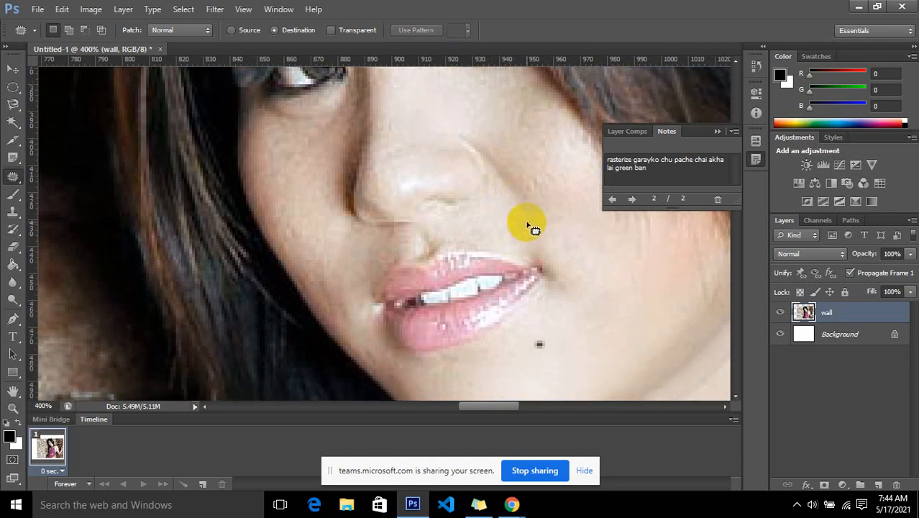
{"action": "right_click", "coordinate": [16, 180]}
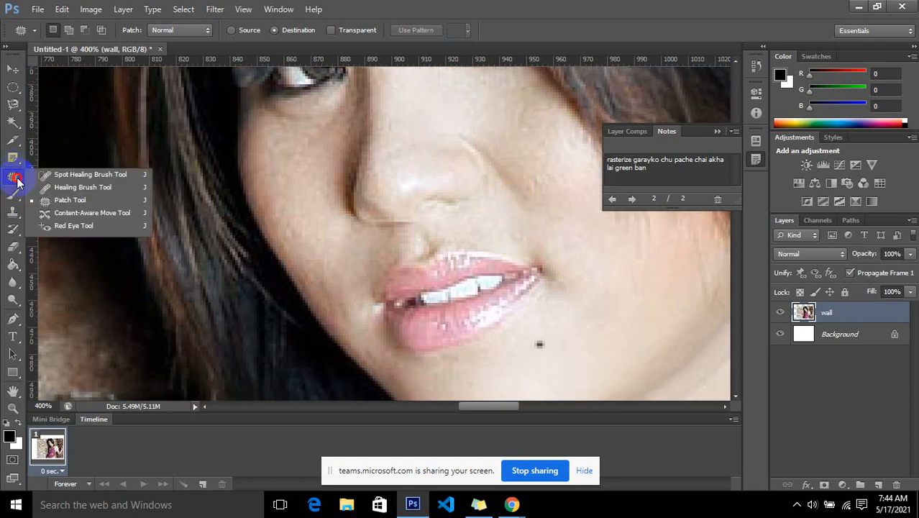
{"action": "left_click", "coordinate": [105, 212]}
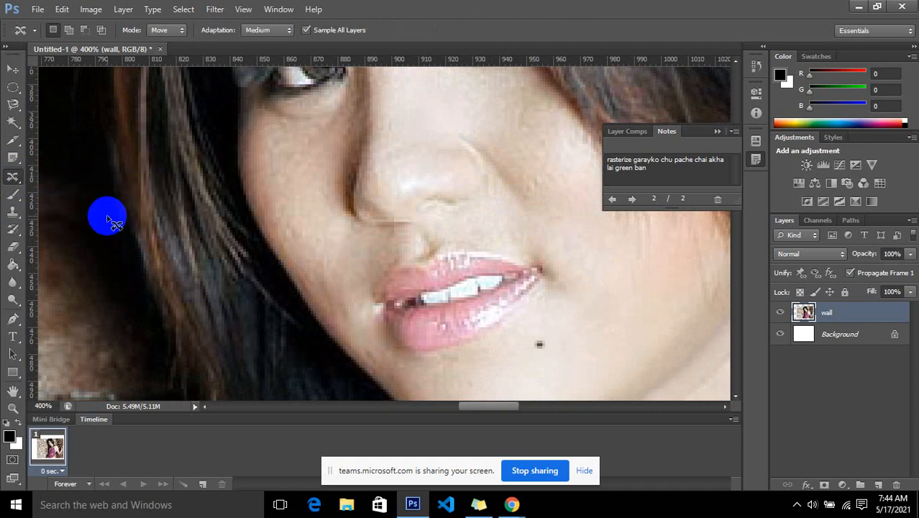
{"action": "left_click", "coordinate": [352, 214]}
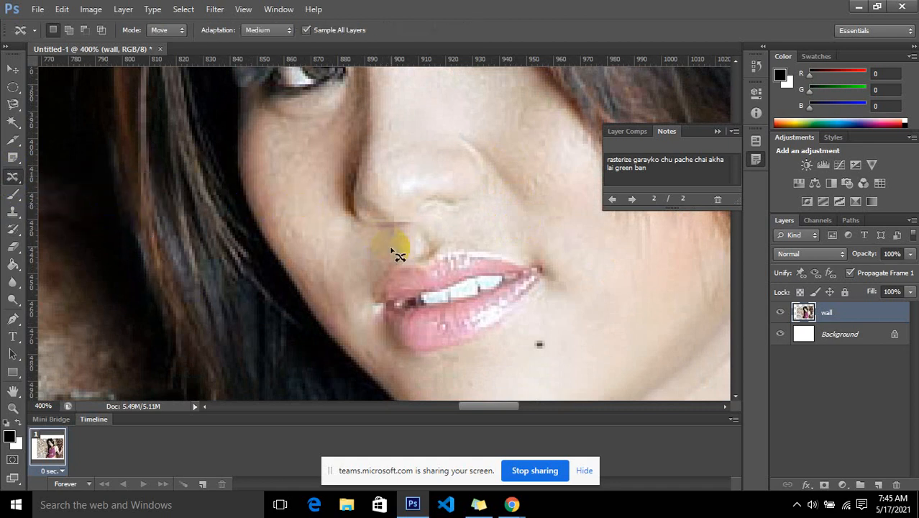
{"action": "scroll", "coordinate": [398, 253], "scroll_direction": "up", "scroll_amount": 3}
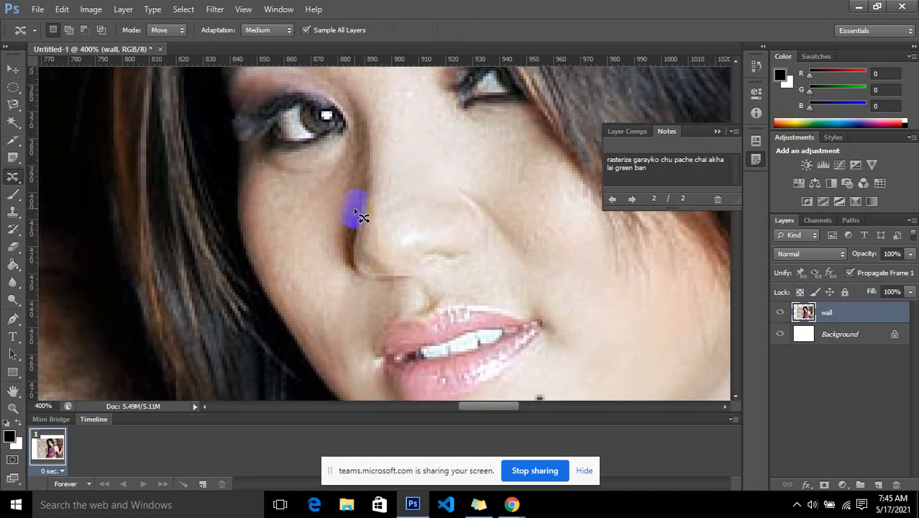
{"action": "left_click", "coordinate": [166, 31]}
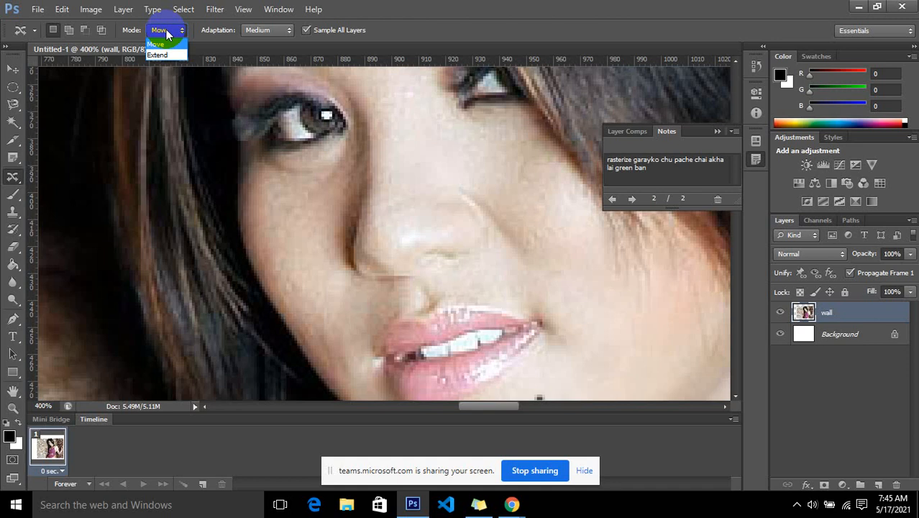
{"action": "left_click", "coordinate": [166, 30]}
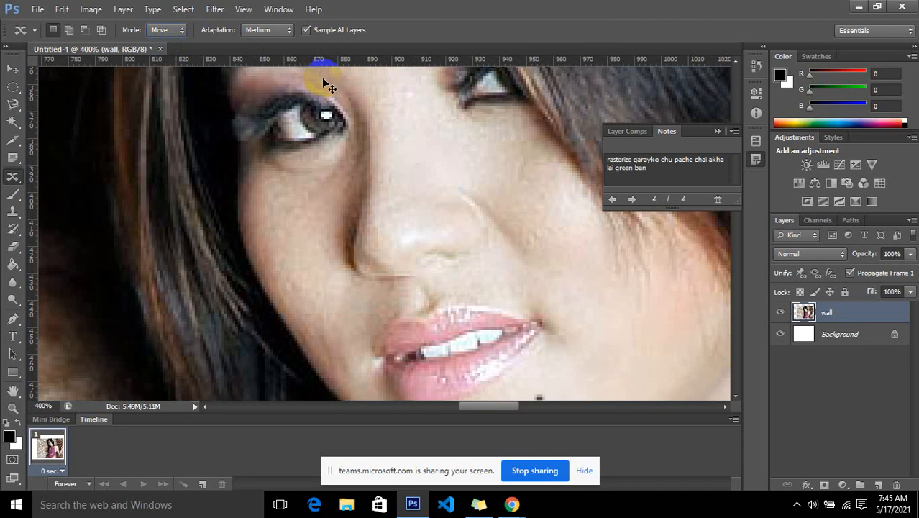
Place the image d0083.jpg from the mix wall folder into the document at its default size.
{"action": "key", "text": "ctrl+minus"}
{"action": "key", "text": "ctrl+minus"}
{"action": "key", "text": "ctrl+minus"}
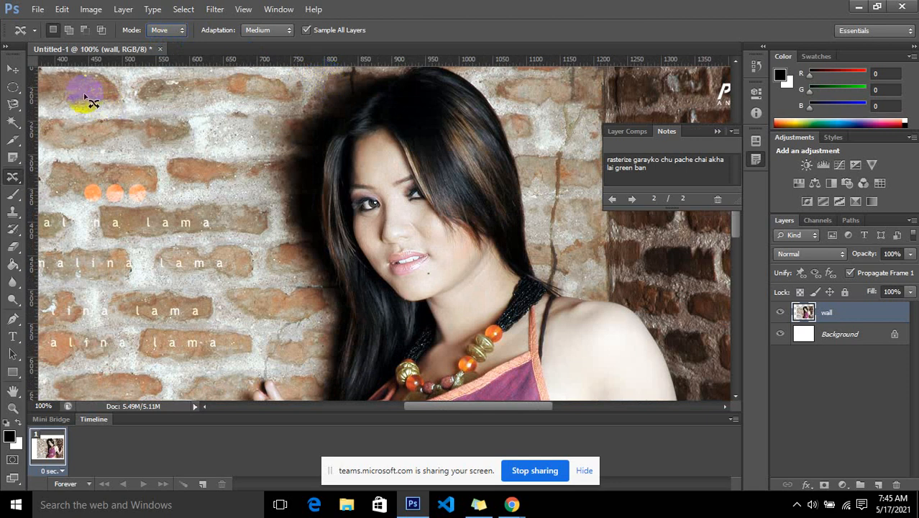
{"action": "left_click", "coordinate": [38, 9]}
{"action": "left_click", "coordinate": [51, 228]}
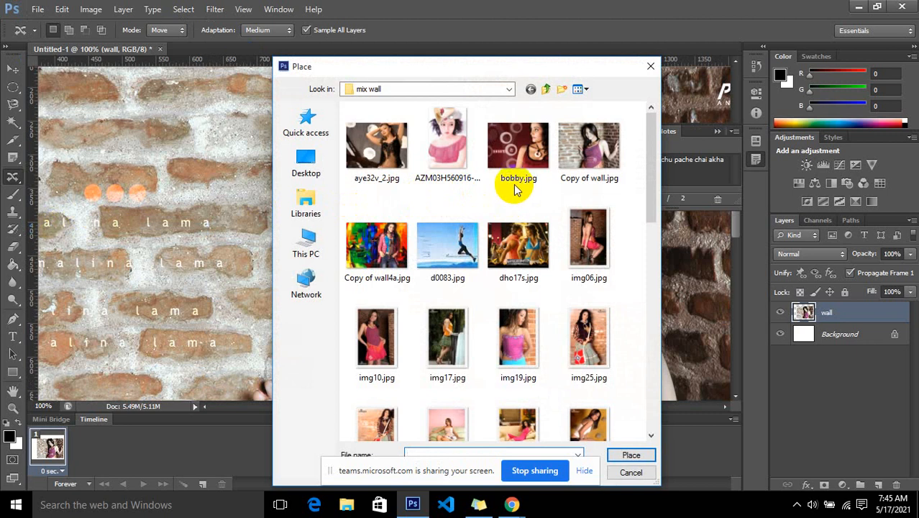
{"action": "left_click", "coordinate": [447, 244]}
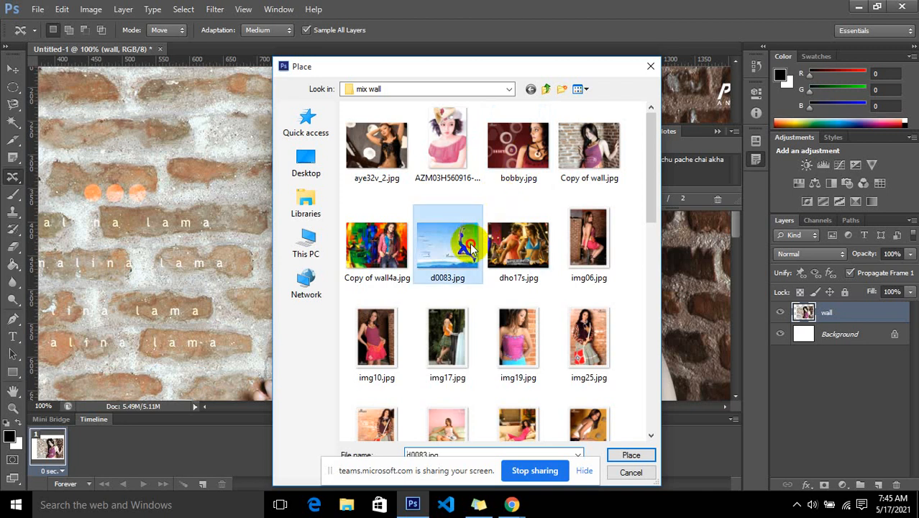
{"action": "left_click", "coordinate": [629, 455]}
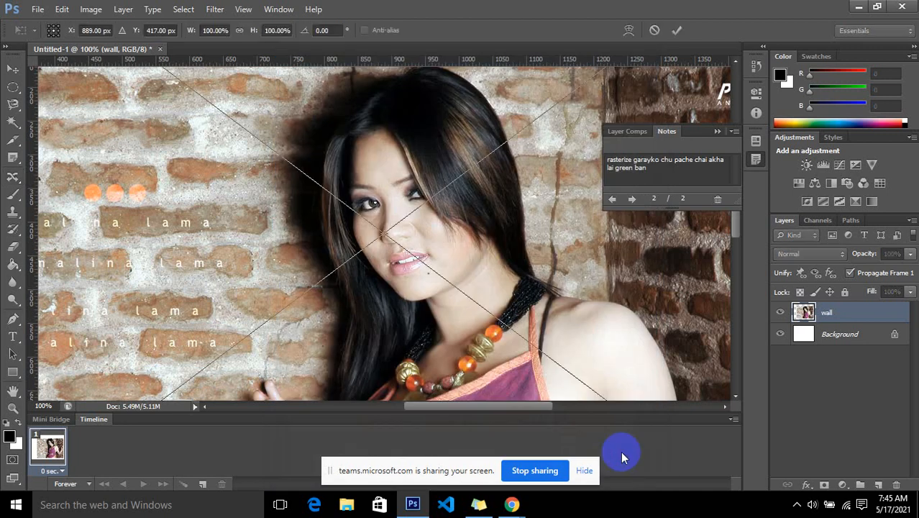
{"action": "key", "text": "Return"}
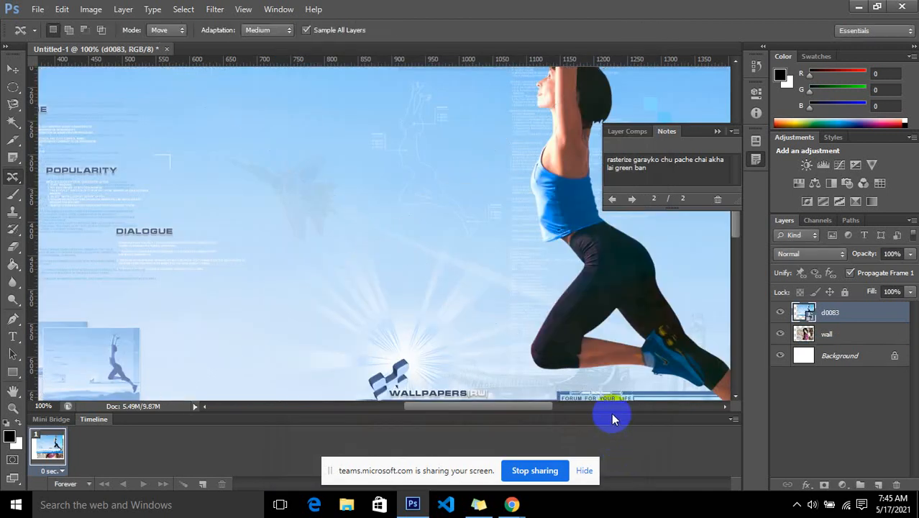
Start placing another image and browse from the mix wall folder up to the PHOTOS folder.
{"action": "key", "text": "ctrl+minus"}
{"action": "key", "text": "ctrl+minus"}
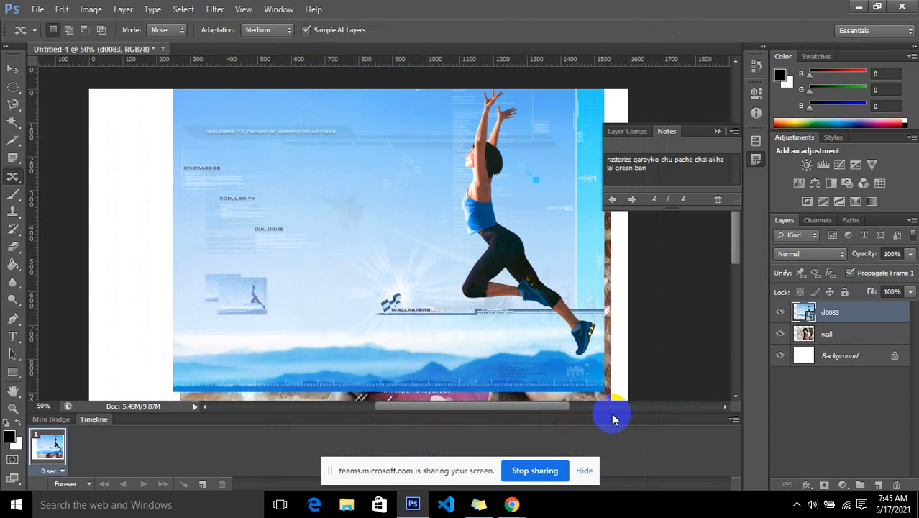
{"action": "scroll", "coordinate": [654, 356], "scroll_direction": "up", "scroll_amount": 1}
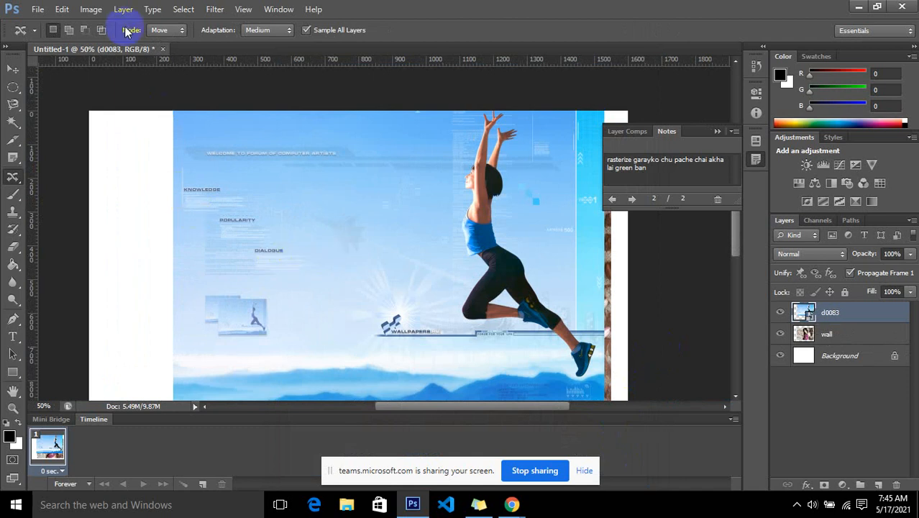
{"action": "left_click", "coordinate": [42, 11]}
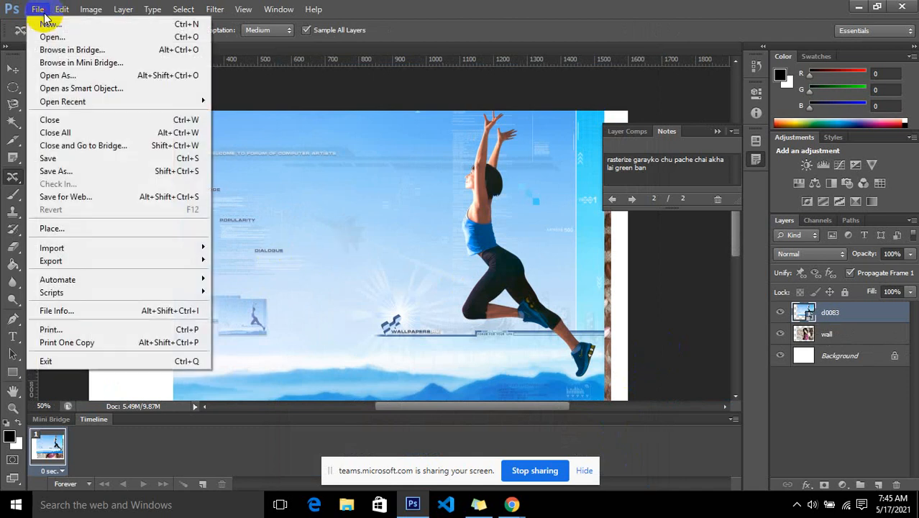
{"action": "left_click", "coordinate": [95, 227]}
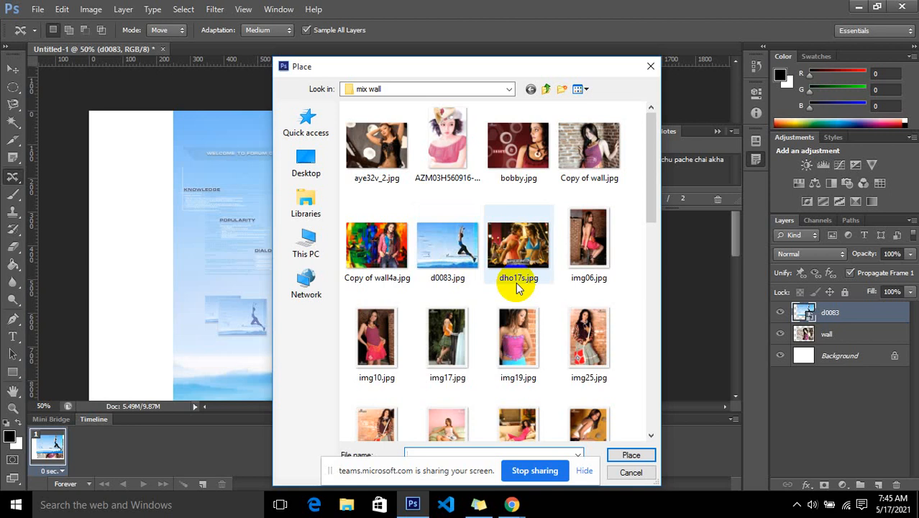
{"action": "scroll", "coordinate": [515, 282], "scroll_direction": "down", "scroll_amount": 5}
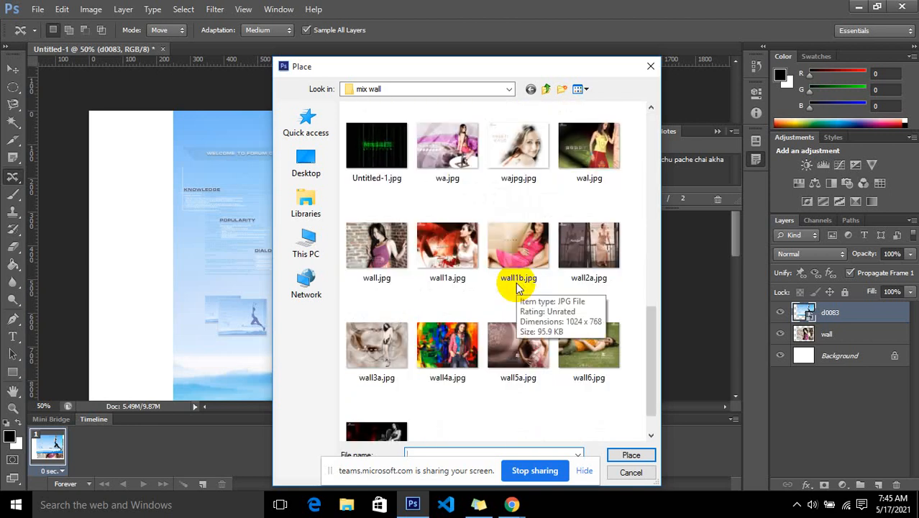
{"action": "scroll", "coordinate": [515, 282], "scroll_direction": "down", "scroll_amount": 1}
{"action": "scroll", "coordinate": [516, 282], "scroll_direction": "up", "scroll_amount": 8}
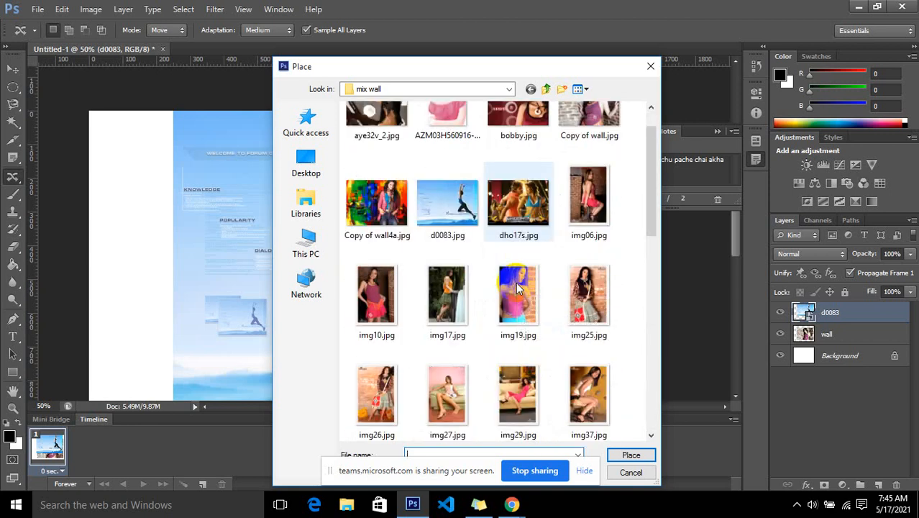
{"action": "left_click", "coordinate": [546, 89]}
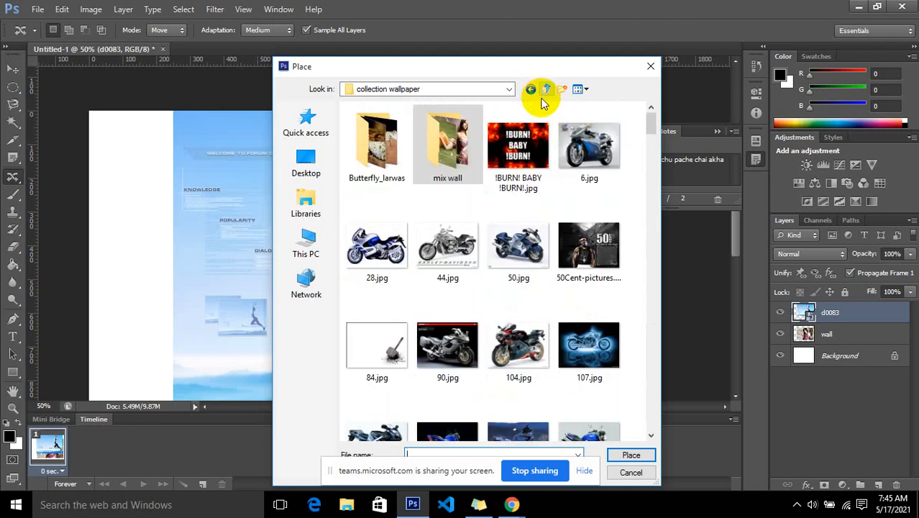
{"action": "left_click", "coordinate": [547, 90]}
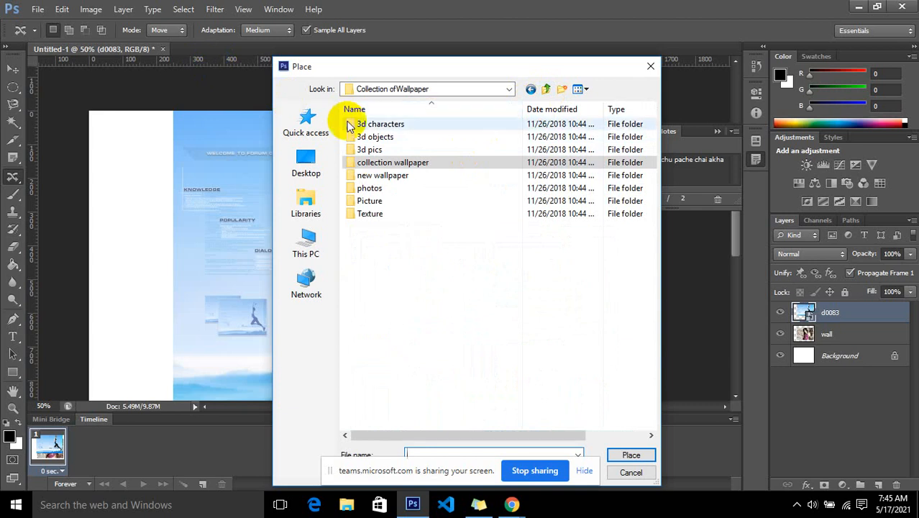
{"action": "left_click", "coordinate": [545, 89]}
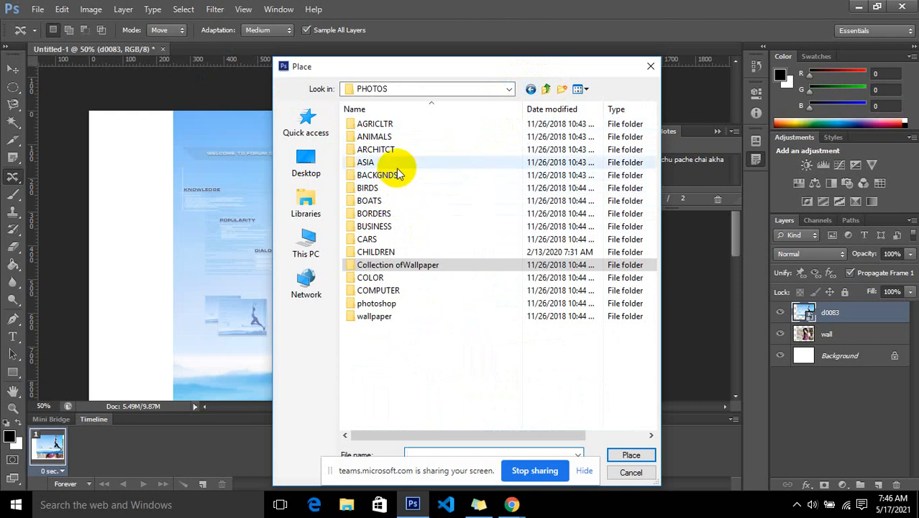
Place the image Copy of 477084.JPG from the ANIMALS folder into the document.
{"action": "left_click", "coordinate": [403, 138]}
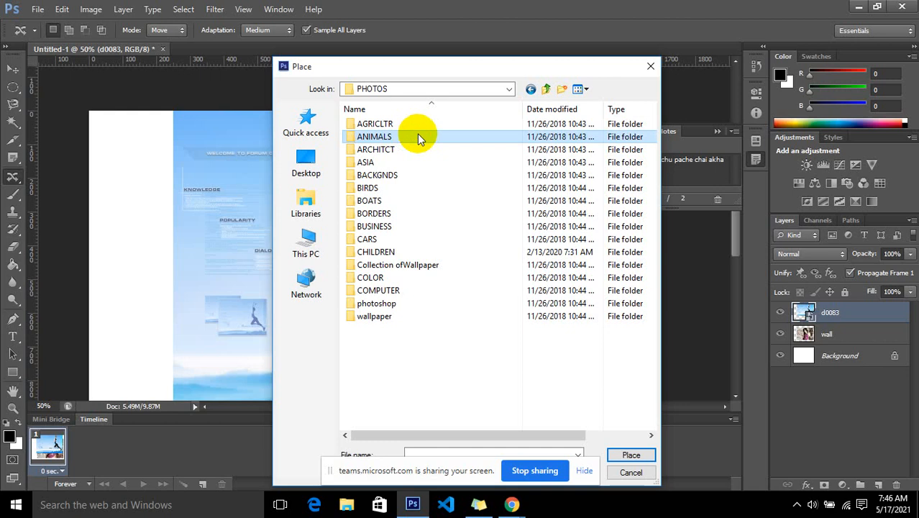
{"action": "double_click", "coordinate": [407, 140]}
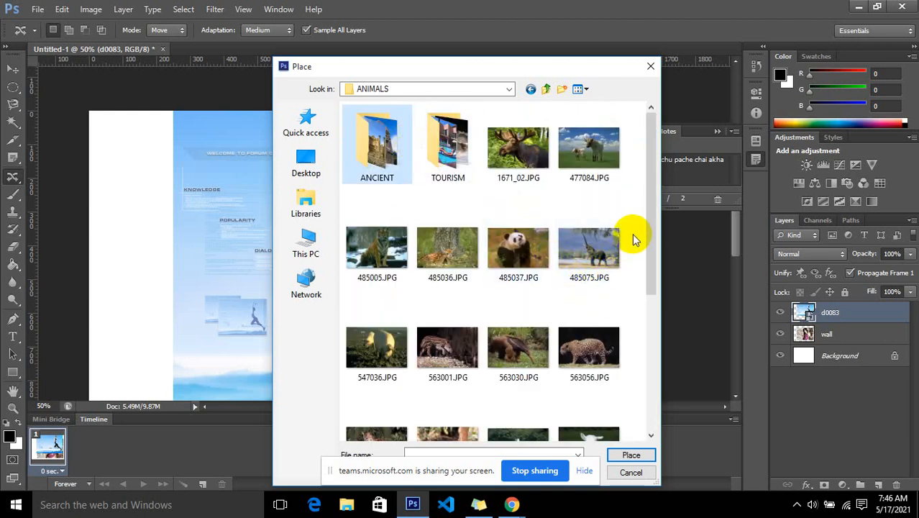
{"action": "left_click", "coordinate": [608, 250]}
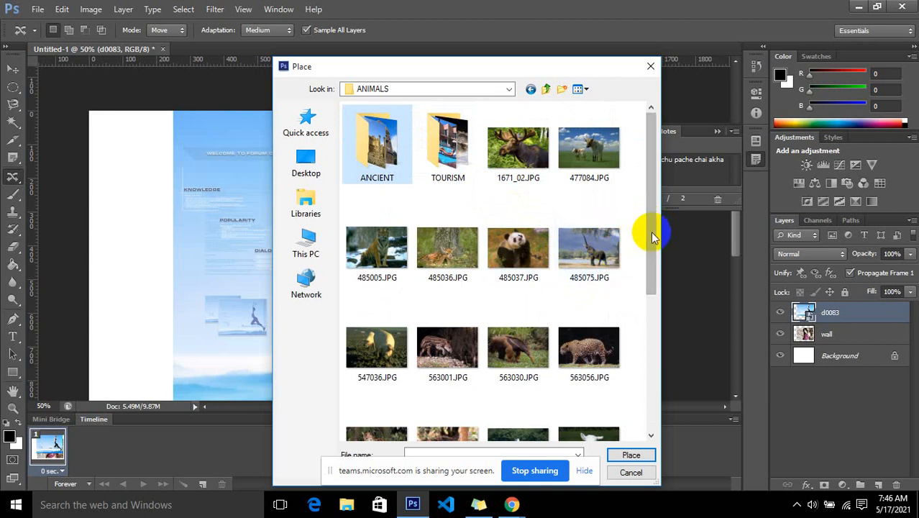
{"action": "left_click", "coordinate": [613, 256]}
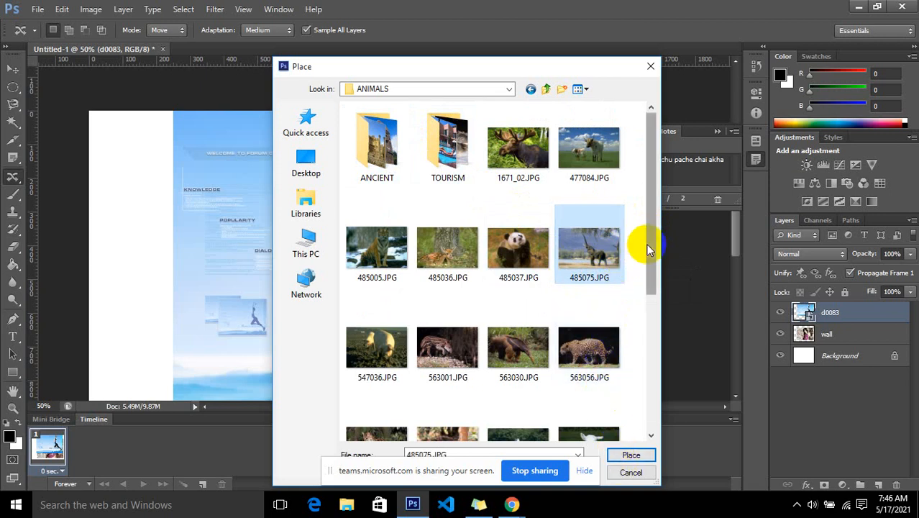
{"action": "left_click_drag", "start_coordinate": [647, 245], "coordinate": [659, 382]}
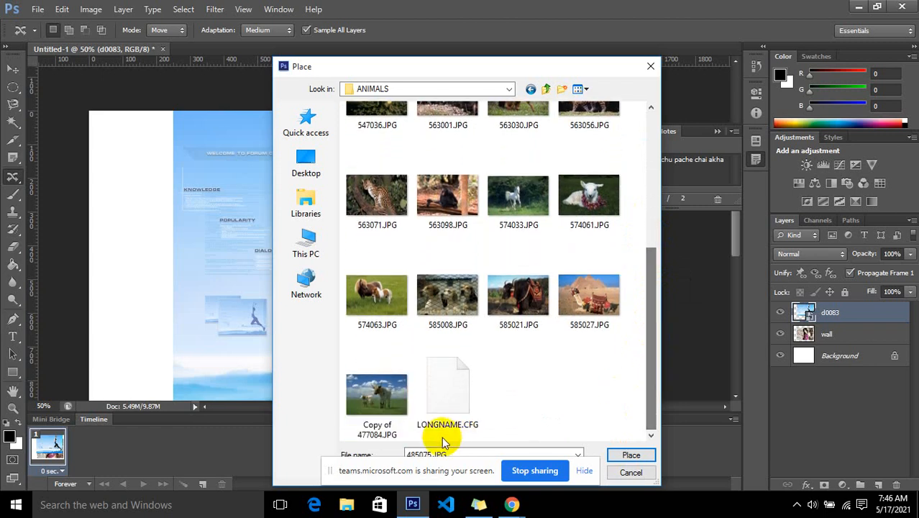
{"action": "left_click", "coordinate": [377, 395]}
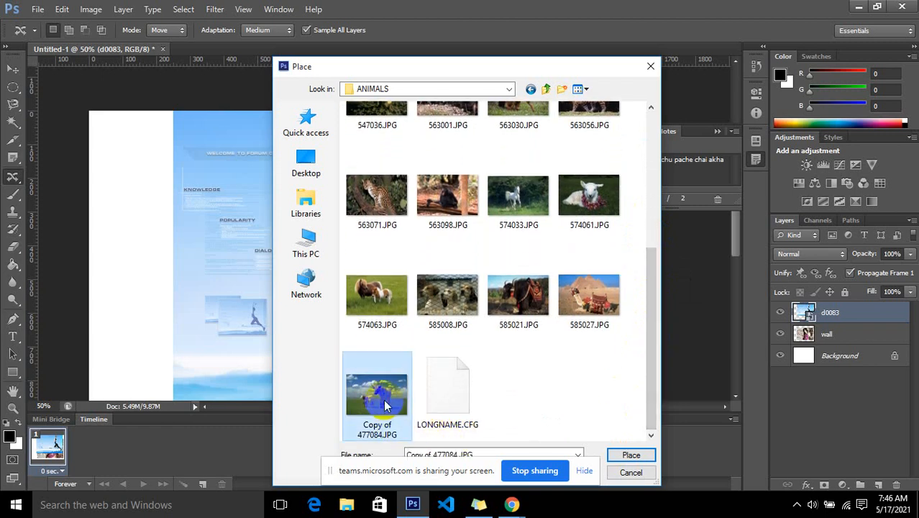
{"action": "left_click", "coordinate": [630, 455]}
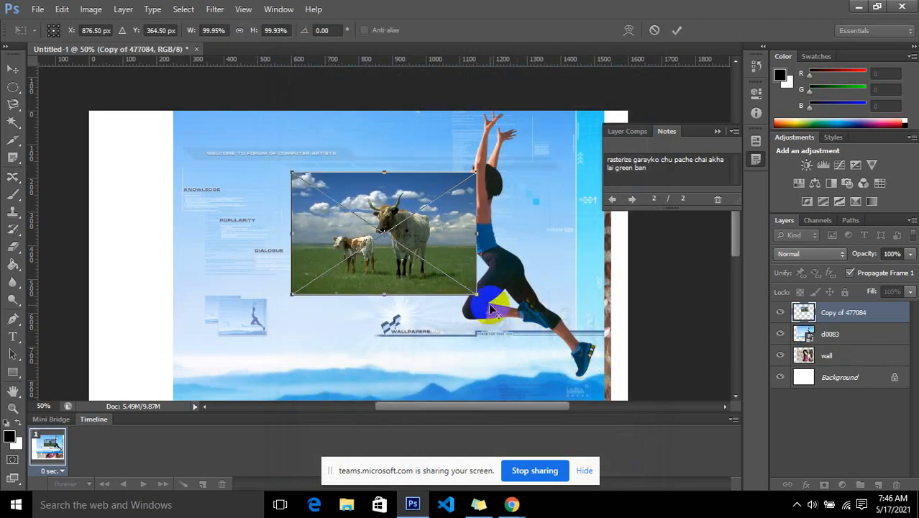
Enlarge the placed cattle picture to cover most of the canvas, commit it, and collapse the Notes panel.
{"action": "left_click_drag", "start_coordinate": [476, 294], "coordinate": [610, 383]}
{"action": "left_click_drag", "start_coordinate": [505, 269], "coordinate": [507, 299]}
{"action": "key", "text": "Return"}
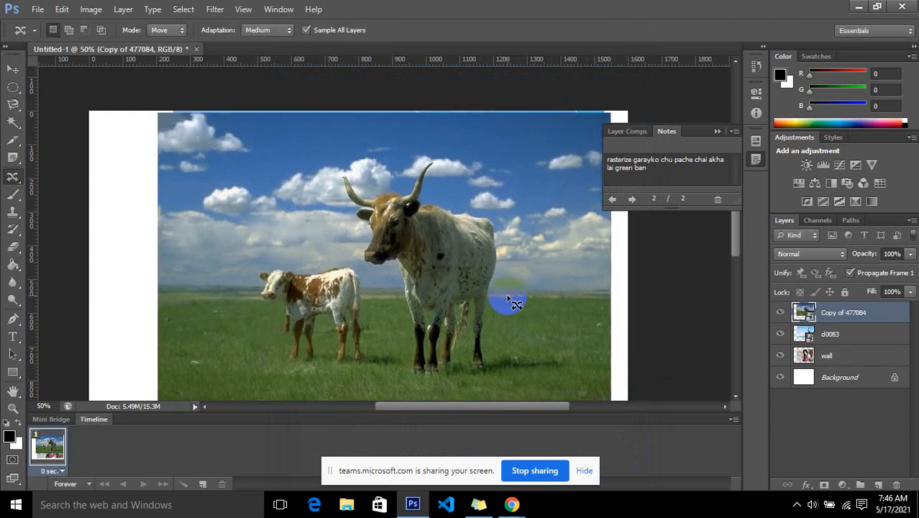
{"action": "left_click", "coordinate": [717, 131]}
{"action": "key", "text": "ctrl+plus"}
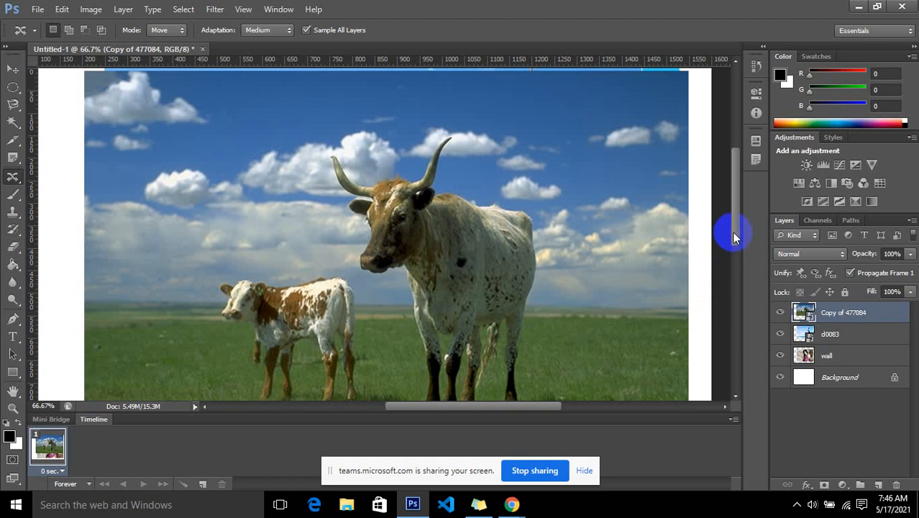
{"action": "left_click_drag", "start_coordinate": [731, 232], "coordinate": [734, 255]}
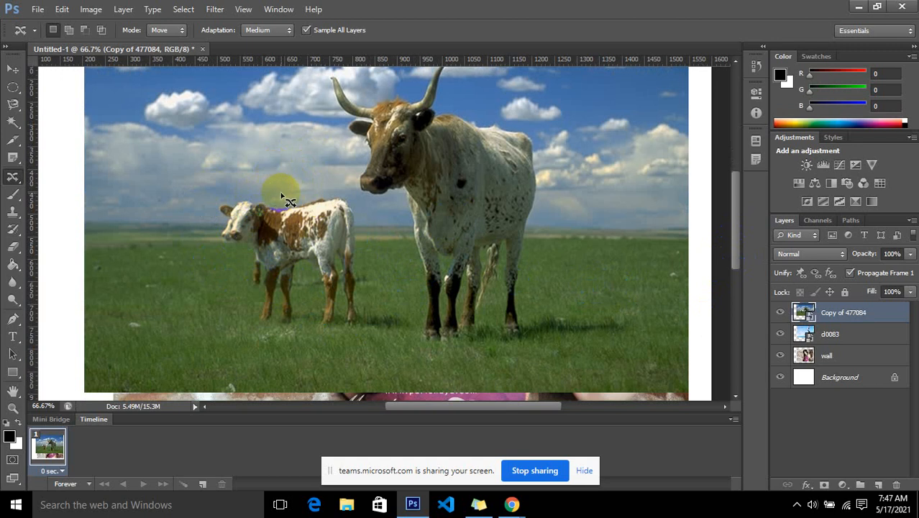
Outline the whole calf with a loose Content-Aware Move selection that includes some surrounding grass and sky.
{"action": "right_click", "coordinate": [13, 177]}
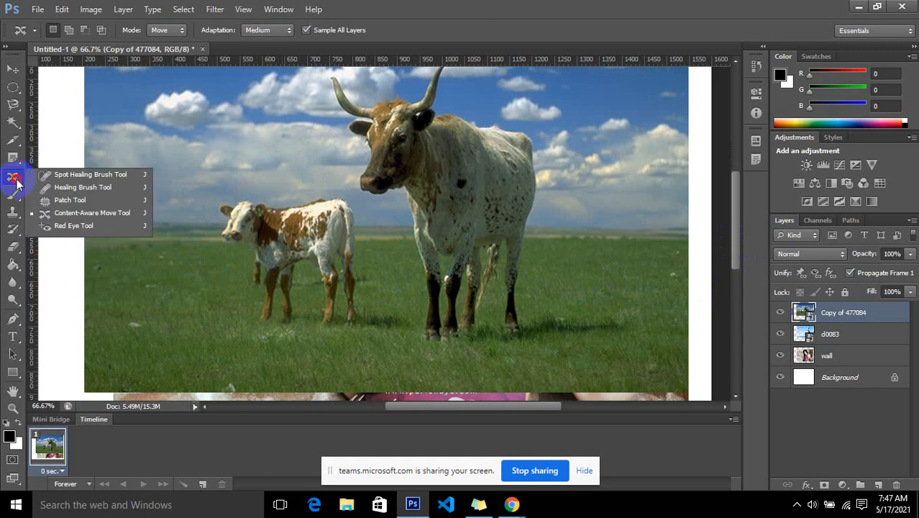
{"action": "left_click", "coordinate": [99, 214]}
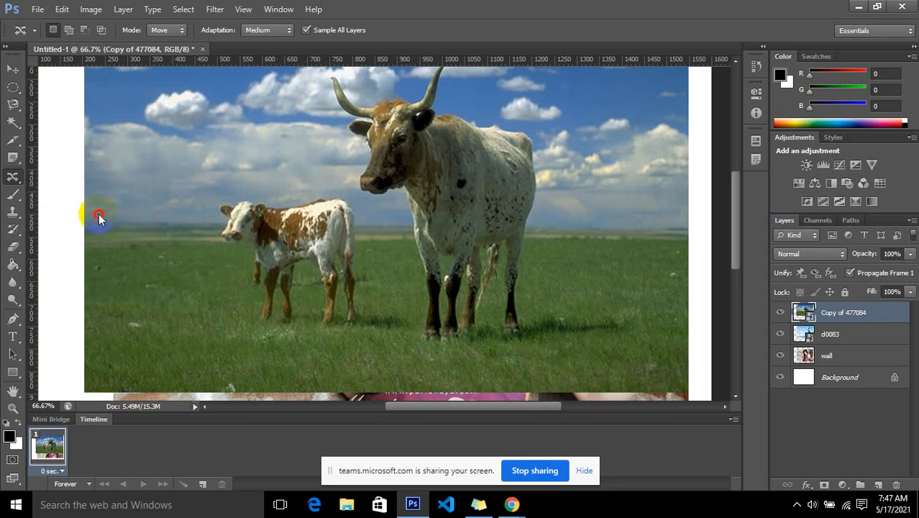
{"action": "mouse_move", "coordinate": [248, 193]}
{"action": "left_mouse_down"}
{"action": "mouse_move", "coordinate": [206, 202]}
{"action": "mouse_move", "coordinate": [199, 220]}
{"action": "mouse_move", "coordinate": [203, 250]}
{"action": "mouse_move", "coordinate": [240, 274]}
{"action": "mouse_move", "coordinate": [244, 326]}
{"action": "mouse_move", "coordinate": [283, 344]}
{"action": "mouse_move", "coordinate": [336, 344]}
{"action": "mouse_move", "coordinate": [377, 309]}
{"action": "mouse_move", "coordinate": [383, 269]}
{"action": "mouse_move", "coordinate": [373, 216]}
{"action": "mouse_move", "coordinate": [319, 187]}
{"action": "mouse_move", "coordinate": [268, 190]}
{"action": "left_mouse_up"}
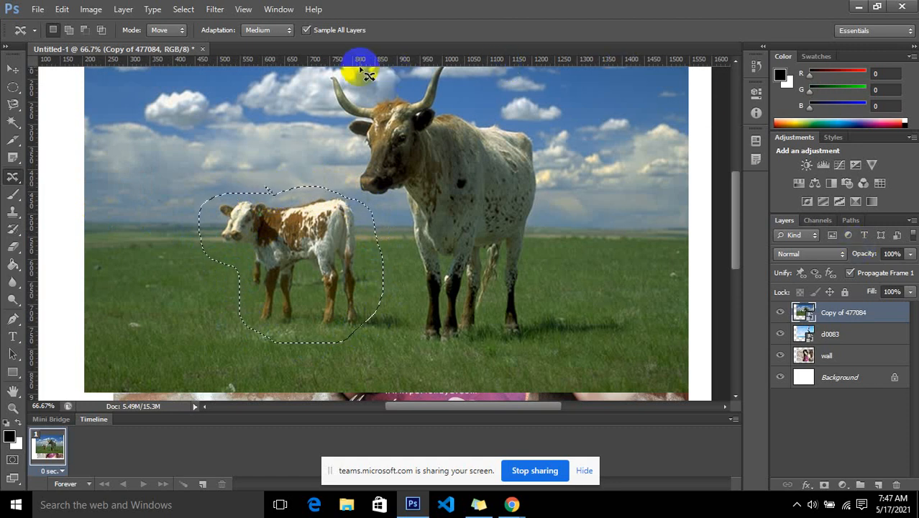
Set the Content-Aware Move adaptation to Very Loose and rasterize the Copy of 477084 layer.
{"action": "left_click", "coordinate": [271, 36]}
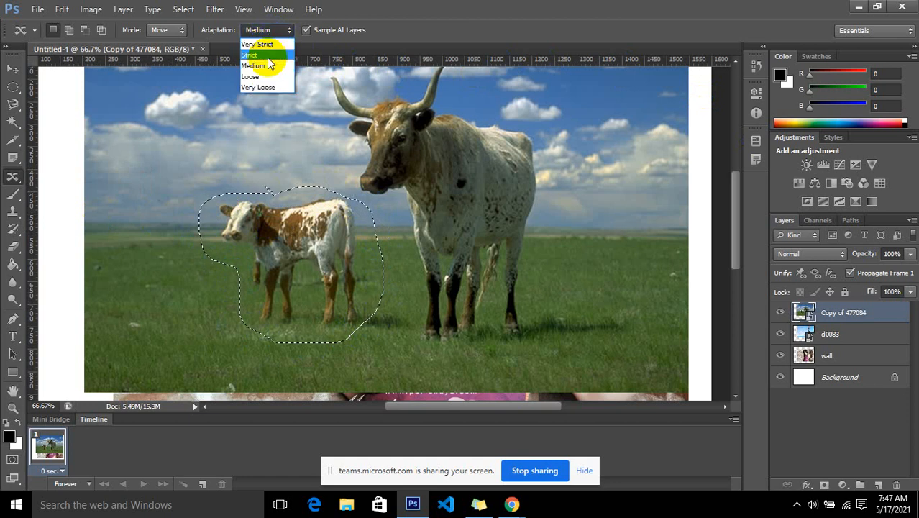
{"action": "left_click", "coordinate": [267, 87]}
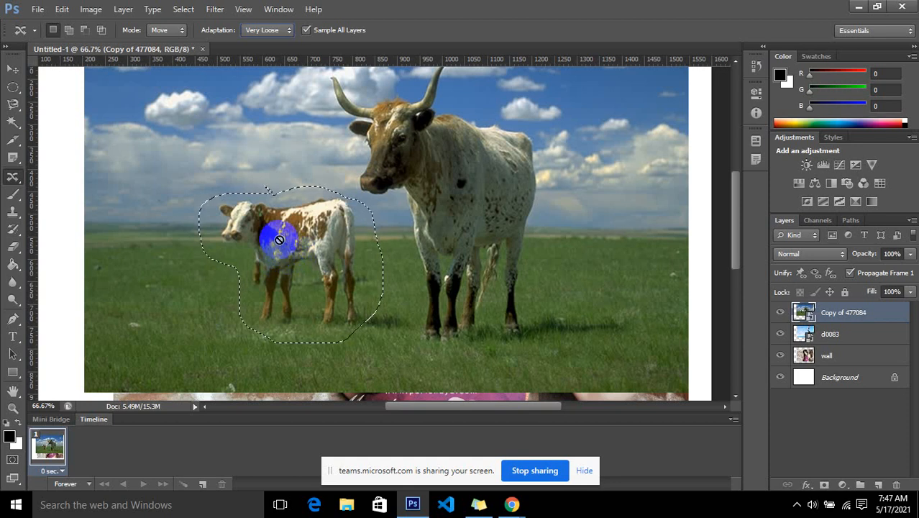
{"action": "right_click", "coordinate": [825, 319]}
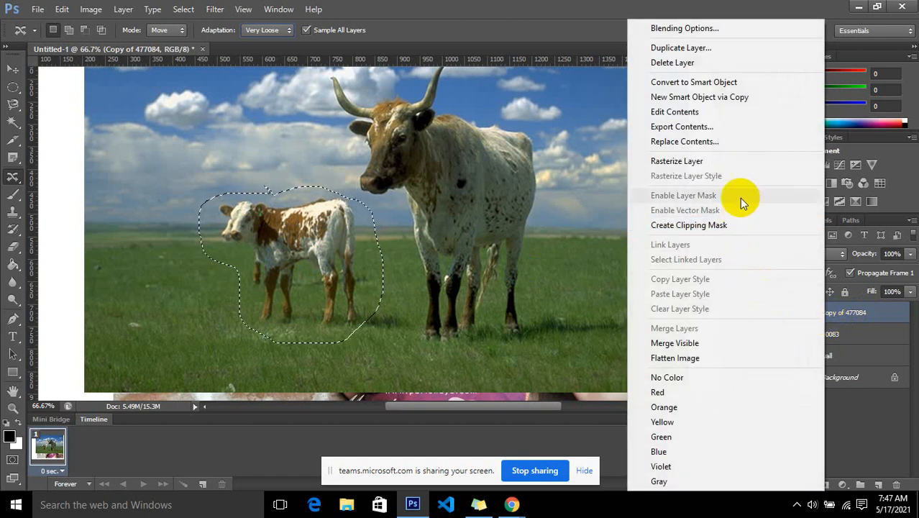
{"action": "left_click", "coordinate": [738, 165]}
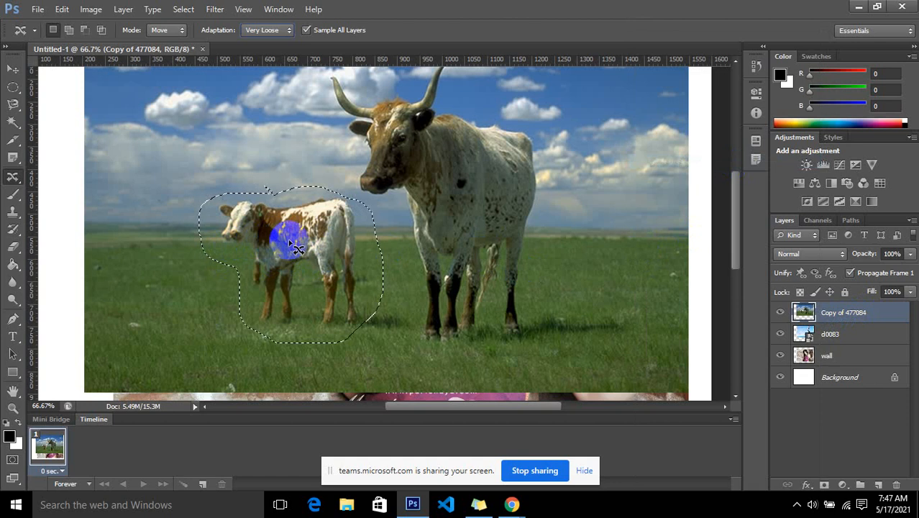
Try a short content-aware move of the outlined calf away from the cow, clear the selection, and undo both changes.
{"action": "key", "text": "shift"}
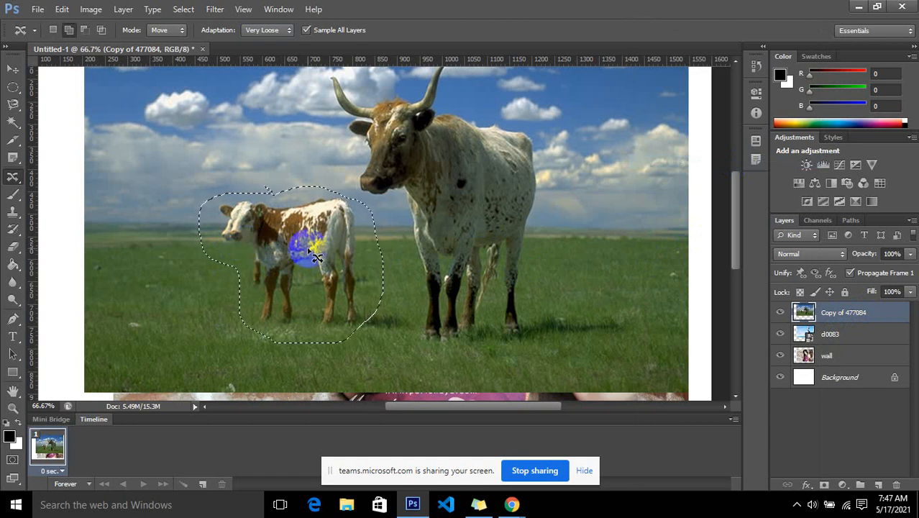
{"action": "left_click_drag", "start_coordinate": [306, 247], "coordinate": [266, 248]}
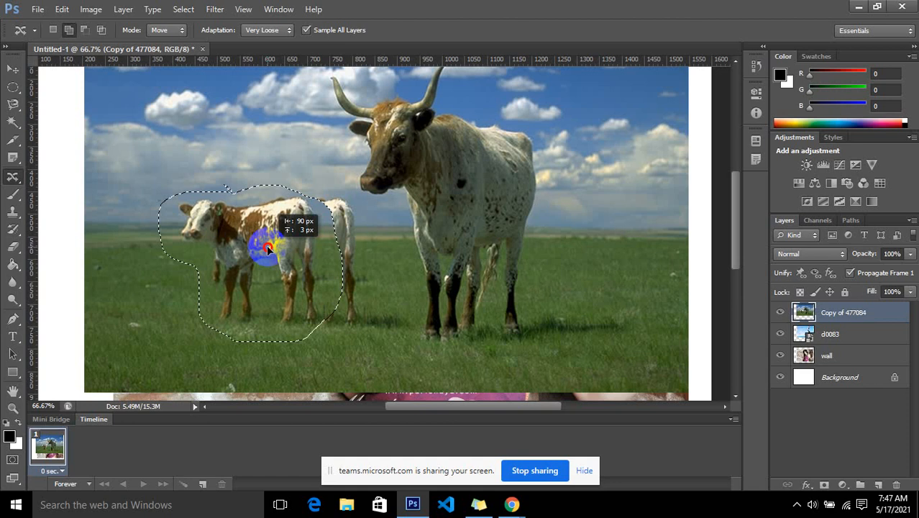
{"action": "left_click_drag", "start_coordinate": [266, 248], "coordinate": [254, 245]}
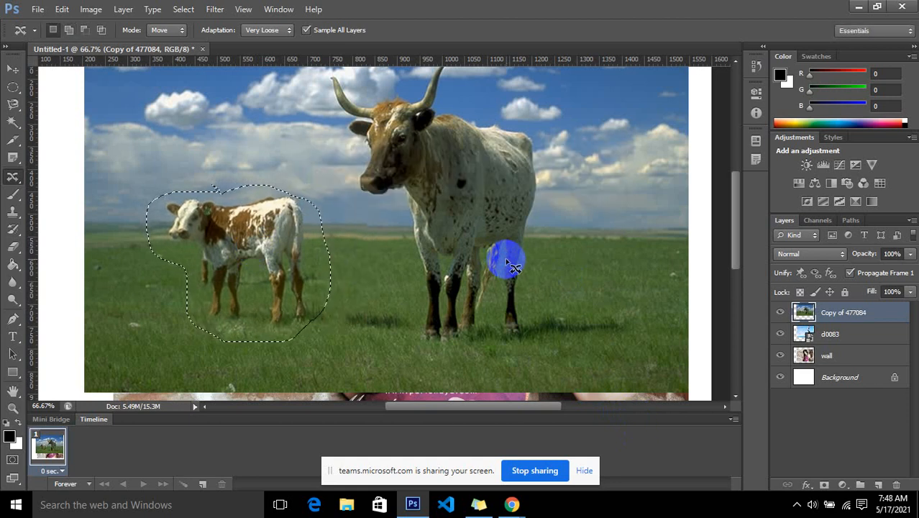
{"action": "left_click", "coordinate": [509, 265]}
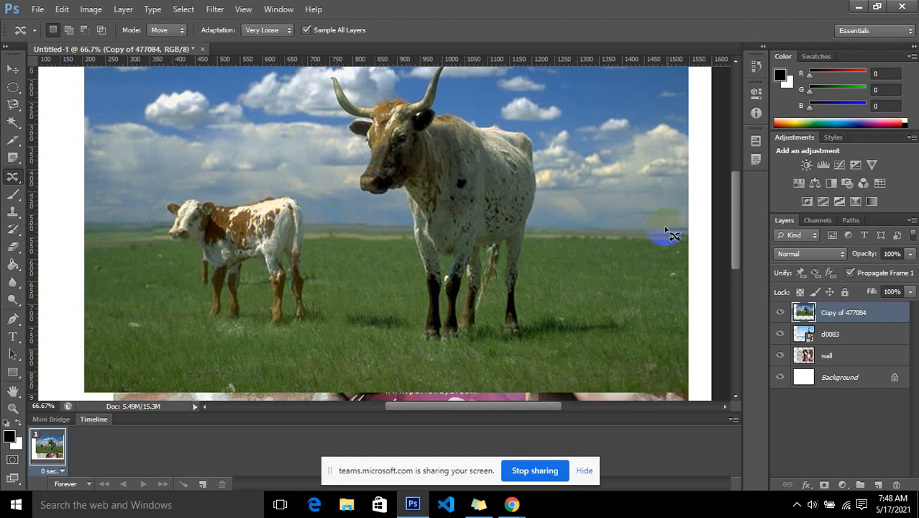
{"action": "key", "text": "ctrl+alt+z"}
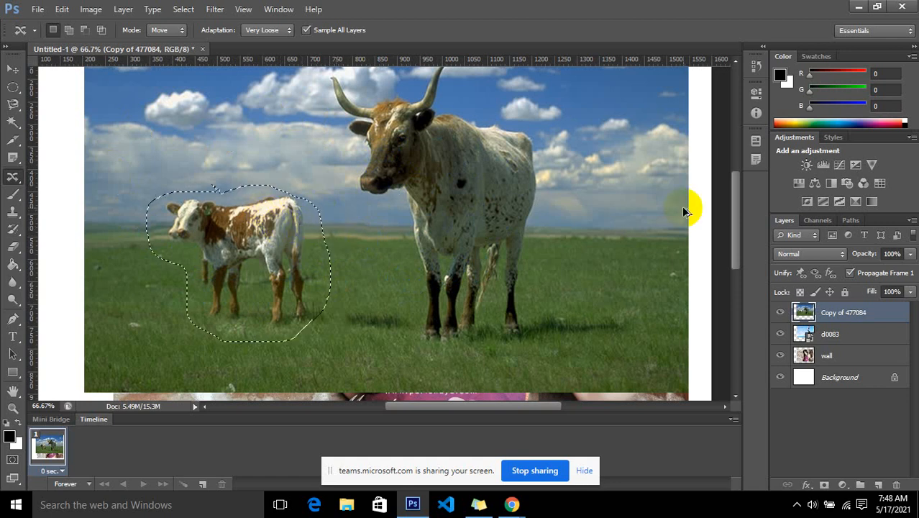
{"action": "key", "text": "ctrl+alt+z"}
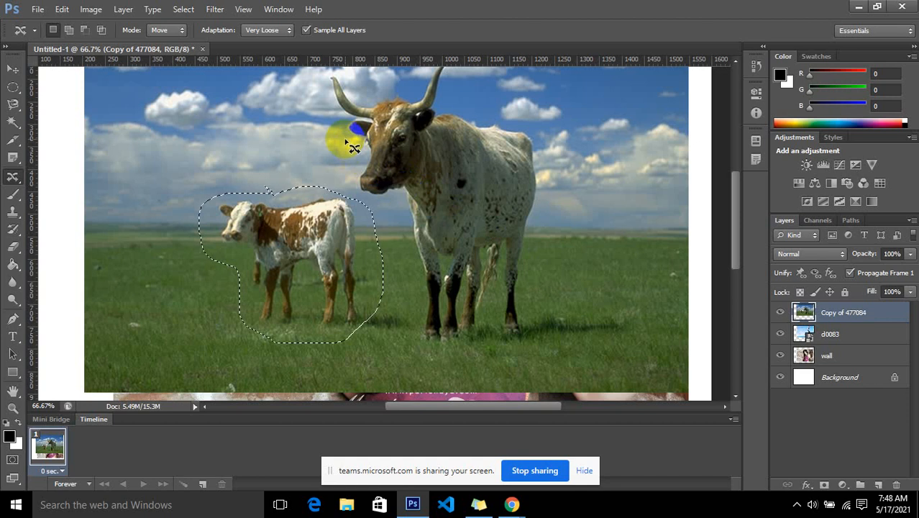
Add vertical guides at the calf's head and hindquarters, and move the outlined calf away from the cow to the picture's left edge.
{"action": "left_click_drag", "start_coordinate": [34, 210], "coordinate": [355, 224]}
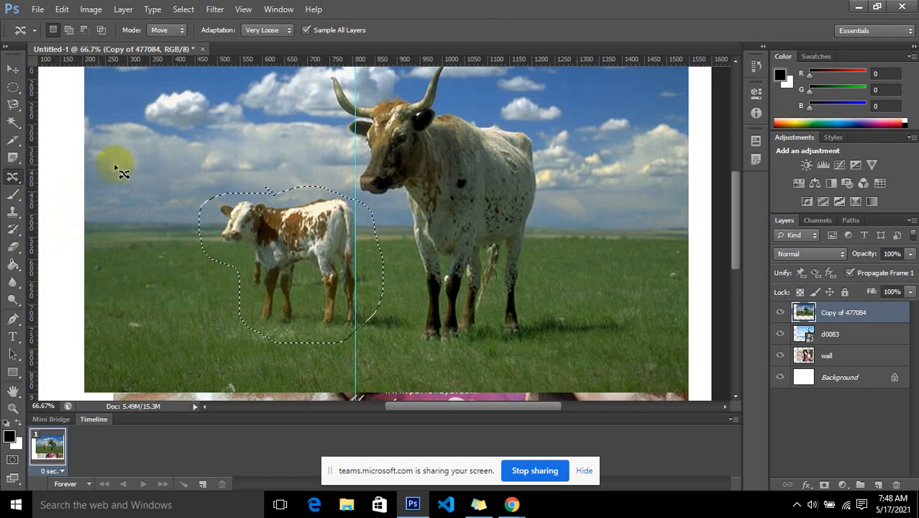
{"action": "left_click_drag", "start_coordinate": [31, 153], "coordinate": [226, 159]}
{"action": "left_click", "coordinate": [320, 248]}
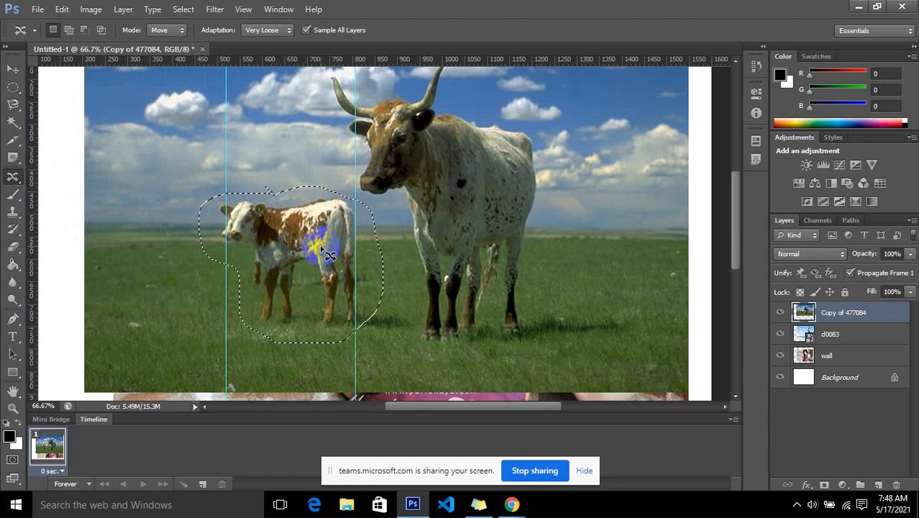
{"action": "left_click_drag", "start_coordinate": [320, 249], "coordinate": [207, 244]}
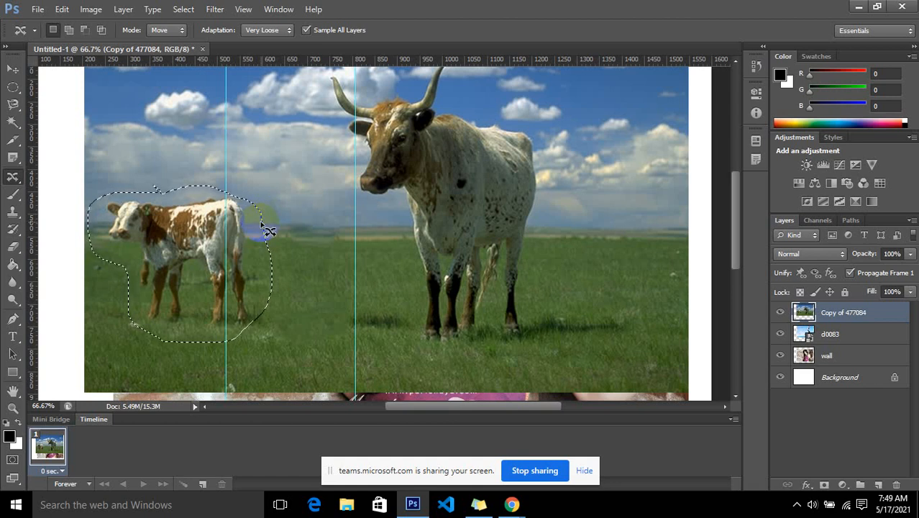
Move the outlined calf back between the guides beside the cow, set Content-Aware Move to Extend with Loose adaptation, and clear the selection.
{"action": "left_click_drag", "start_coordinate": [263, 225], "coordinate": [374, 224]}
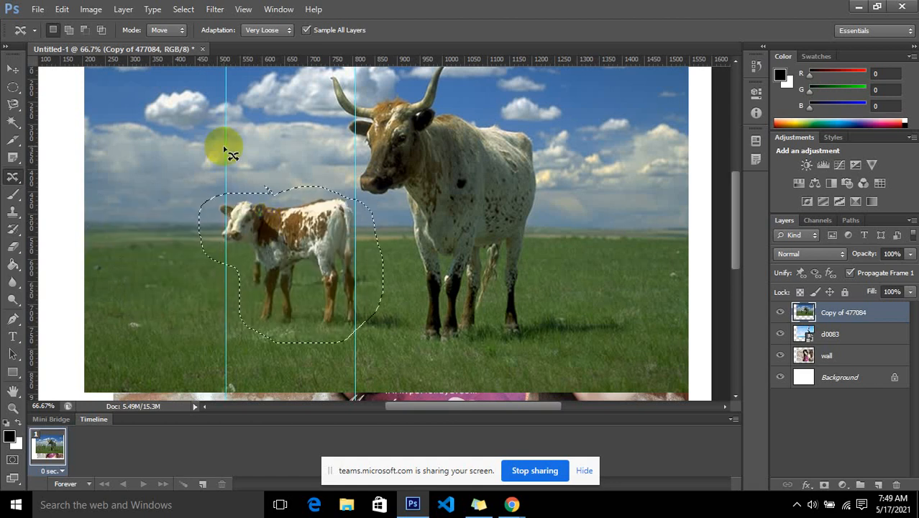
{"action": "left_click", "coordinate": [166, 34]}
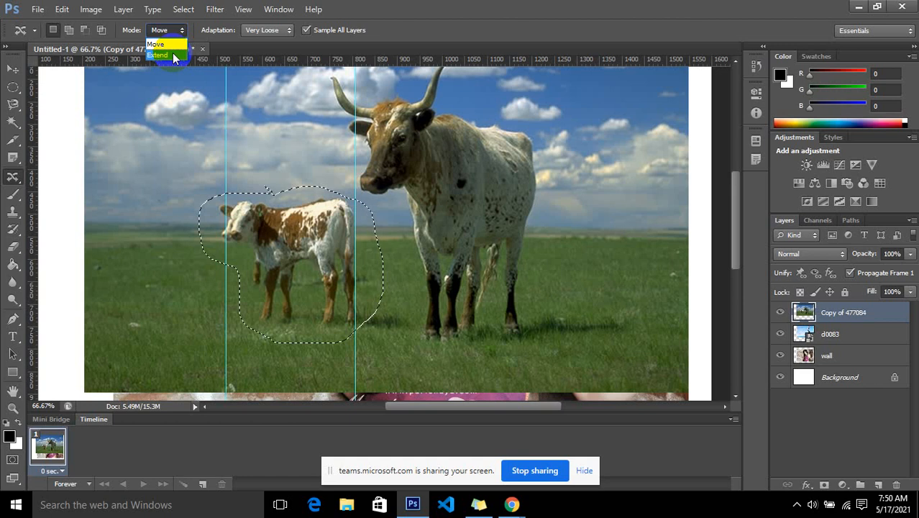
{"action": "left_click", "coordinate": [172, 54]}
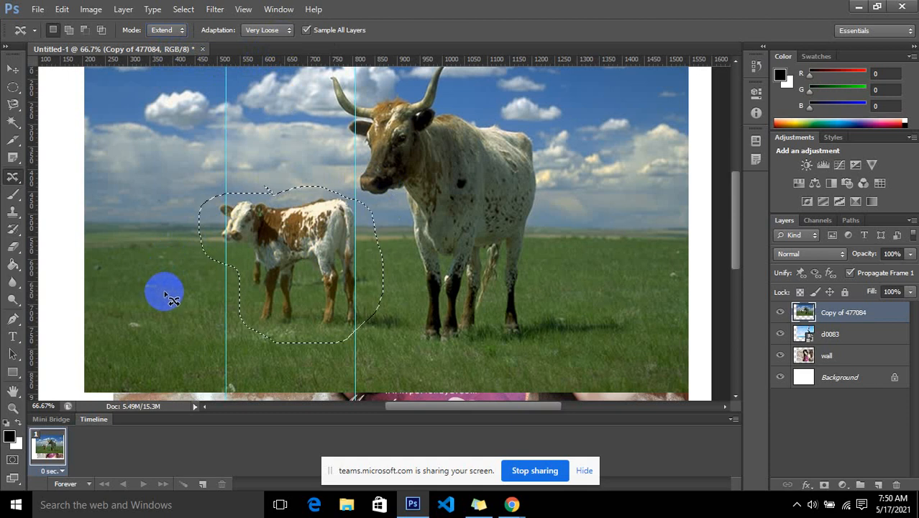
{"action": "left_click", "coordinate": [262, 30]}
{"action": "left_click", "coordinate": [263, 76]}
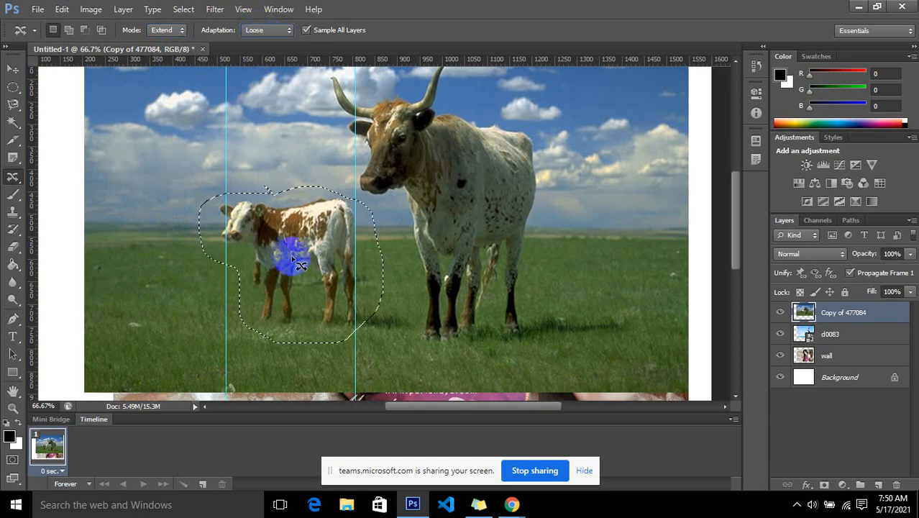
{"action": "left_click", "coordinate": [214, 272]}
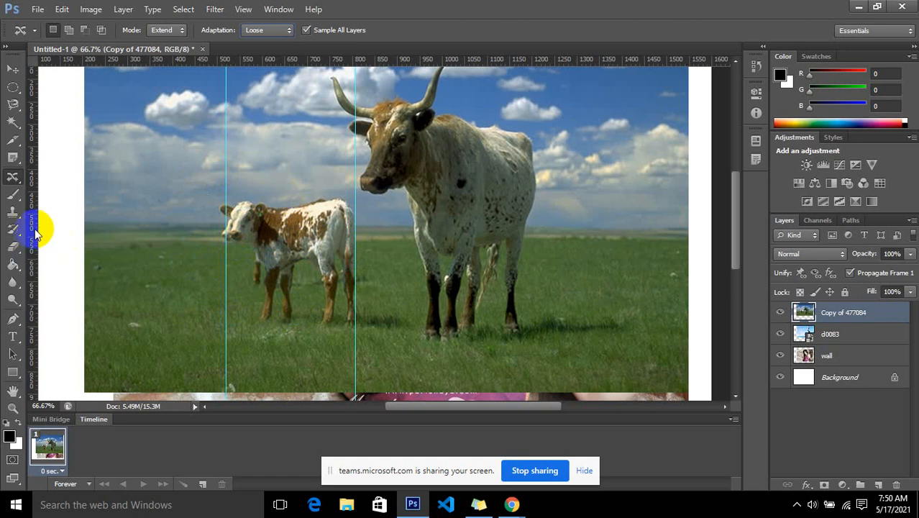
Add two vertical guides through the middle of the calf's body and choose Extend mode again.
{"action": "left_click_drag", "start_coordinate": [35, 228], "coordinate": [292, 240]}
{"action": "left_click_drag", "start_coordinate": [36, 262], "coordinate": [317, 262]}
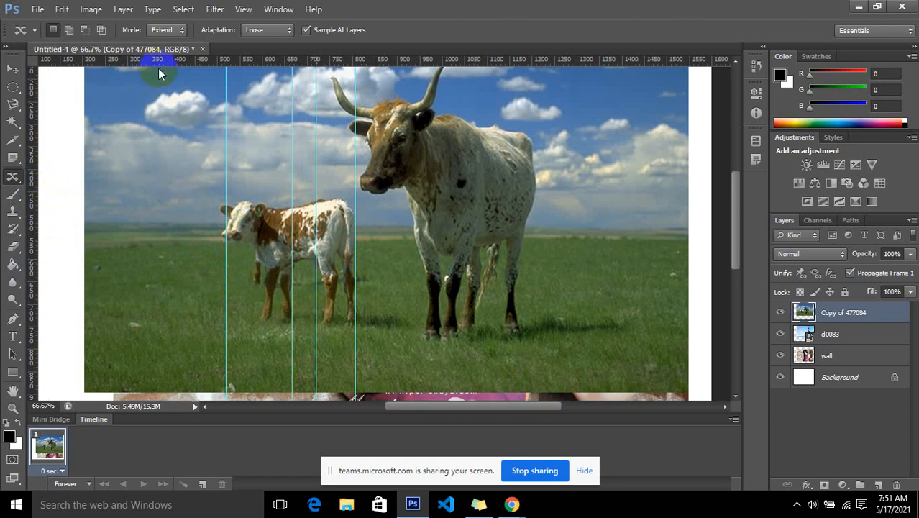
{"action": "left_click", "coordinate": [172, 31]}
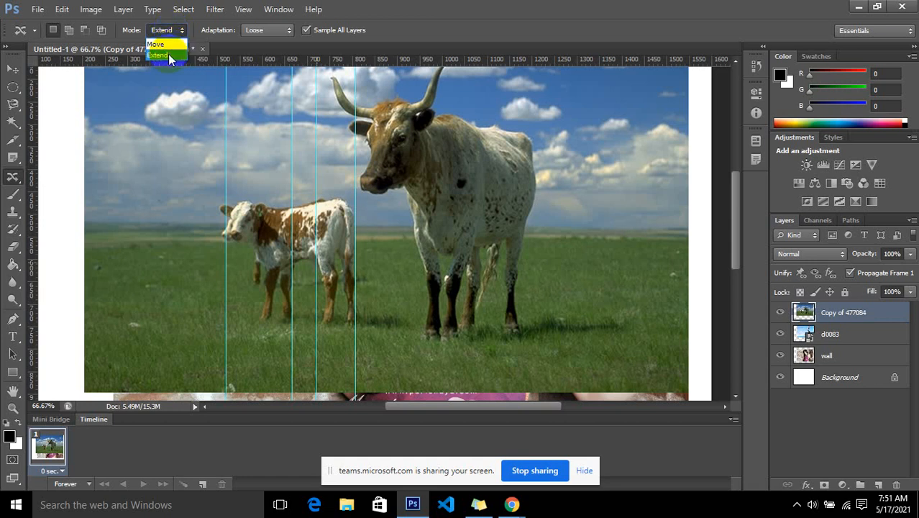
{"action": "left_click", "coordinate": [170, 55]}
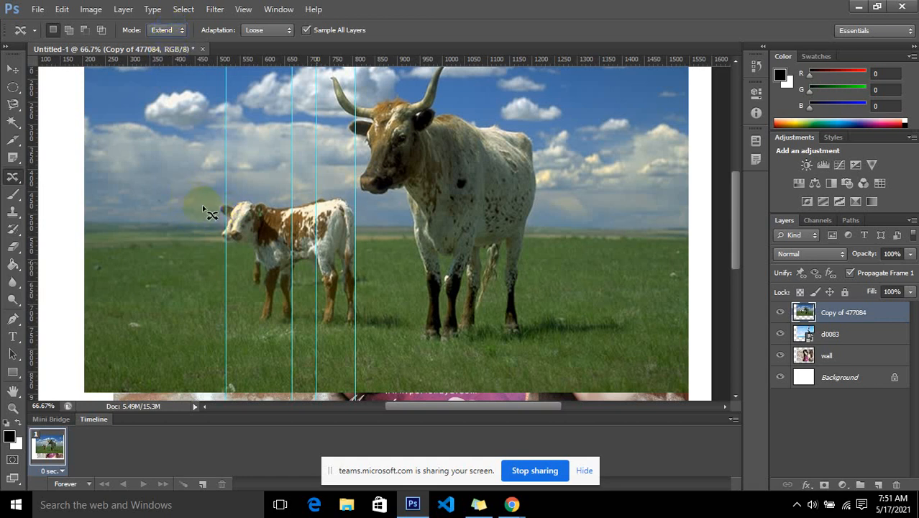
Try to lengthen the calf by outlining its front half and extending it away from the cow, clear the selection, and undo the extension.
{"action": "mouse_move", "coordinate": [203, 208]}
{"action": "left_mouse_down"}
{"action": "mouse_move", "coordinate": [246, 190]}
{"action": "mouse_move", "coordinate": [283, 189]}
{"action": "mouse_move", "coordinate": [293, 200]}
{"action": "mouse_move", "coordinate": [301, 331]}
{"action": "mouse_move", "coordinate": [275, 336]}
{"action": "mouse_move", "coordinate": [248, 322]}
{"action": "mouse_move", "coordinate": [235, 258]}
{"action": "mouse_move", "coordinate": [215, 244]}
{"action": "mouse_move", "coordinate": [211, 205]}
{"action": "left_mouse_up"}
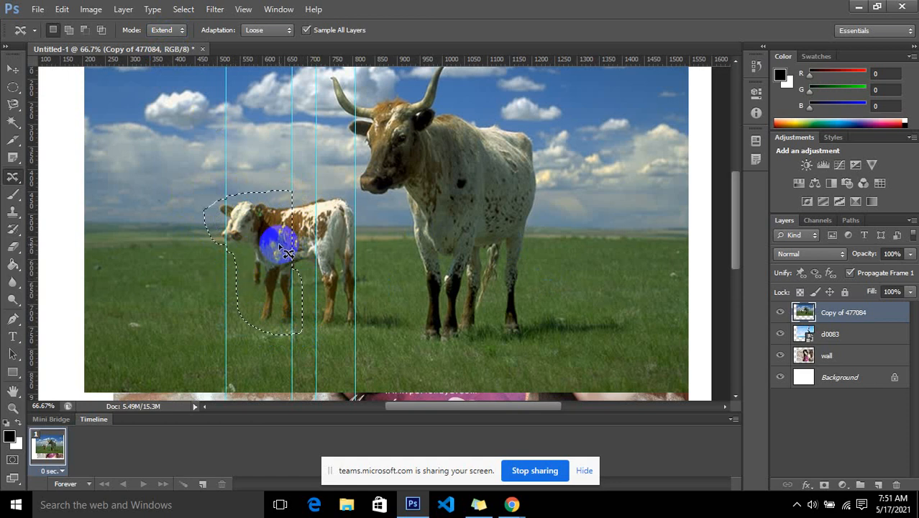
{"action": "left_click_drag", "start_coordinate": [280, 246], "coordinate": [264, 248]}
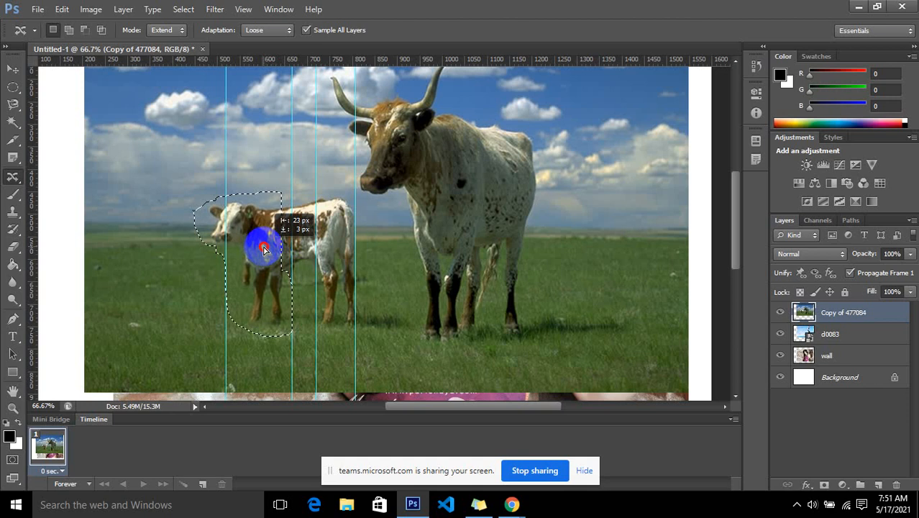
{"action": "left_click_drag", "start_coordinate": [264, 248], "coordinate": [259, 246]}
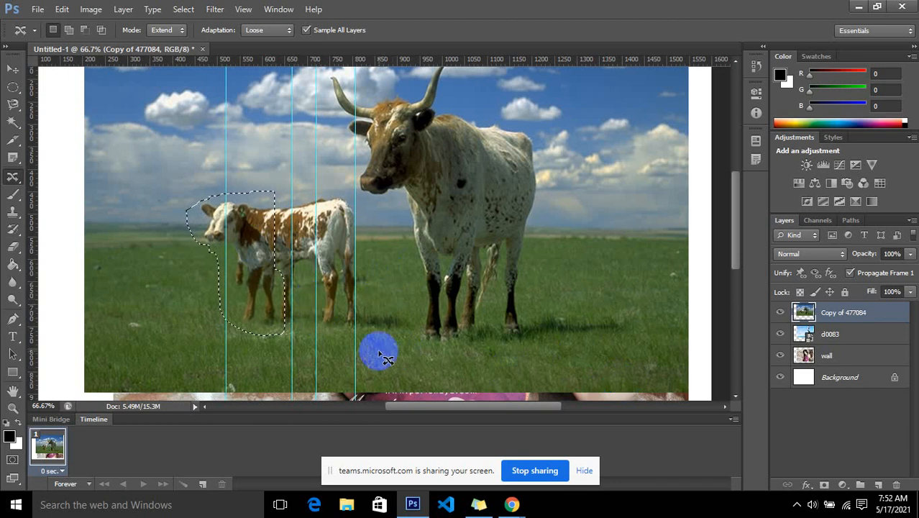
{"action": "key", "text": "ctrl+d"}
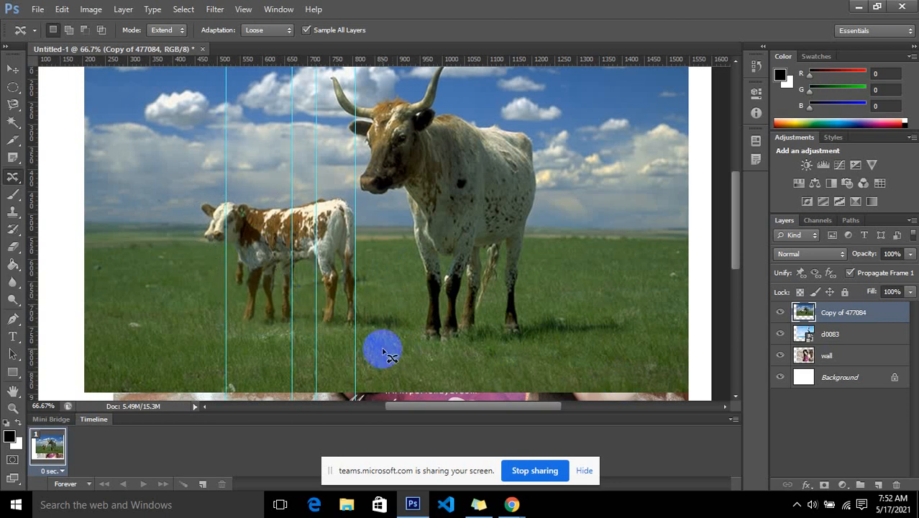
{"action": "key", "text": "ctrl+alt+z"}
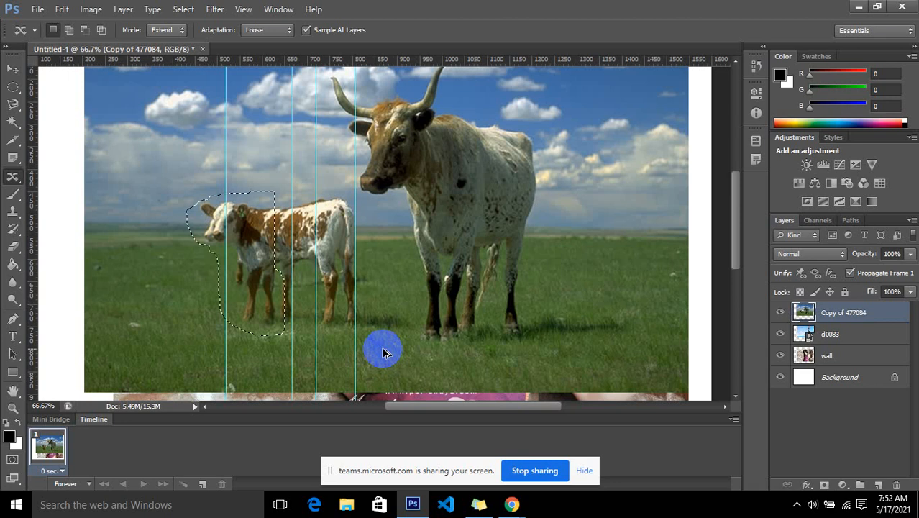
{"action": "key", "text": "ctrl+alt+z"}
Outline the calf's front half more loosely up to mid-body, extend it slightly away from the cow, and clear the selection.
{"action": "mouse_move", "coordinate": [284, 299]}
{"action": "left_mouse_down"}
{"action": "mouse_move", "coordinate": [254, 310]}
{"action": "mouse_move", "coordinate": [241, 266]}
{"action": "mouse_move", "coordinate": [279, 232]}
{"action": "mouse_move", "coordinate": [295, 191]}
{"action": "left_mouse_up"}
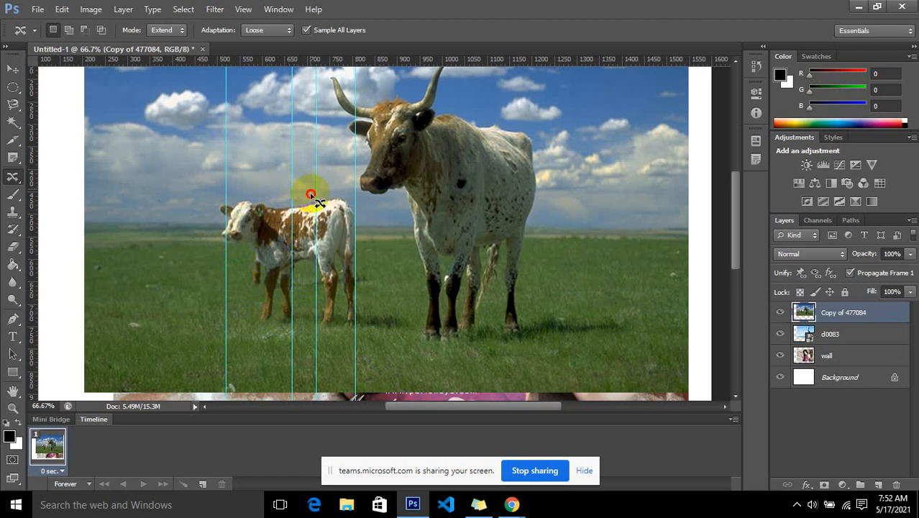
{"action": "mouse_move", "coordinate": [311, 194]}
{"action": "left_mouse_down"}
{"action": "mouse_move", "coordinate": [307, 322]}
{"action": "mouse_move", "coordinate": [282, 334]}
{"action": "mouse_move", "coordinate": [252, 328]}
{"action": "mouse_move", "coordinate": [215, 263]}
{"action": "mouse_move", "coordinate": [212, 188]}
{"action": "mouse_move", "coordinate": [233, 169]}
{"action": "mouse_move", "coordinate": [257, 168]}
{"action": "mouse_move", "coordinate": [311, 199]}
{"action": "left_mouse_up"}
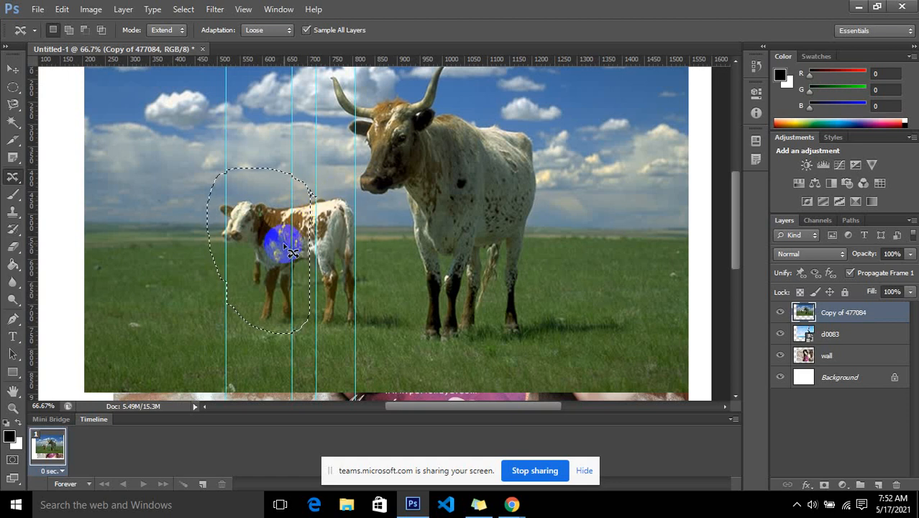
{"action": "left_click_drag", "start_coordinate": [283, 244], "coordinate": [268, 242]}
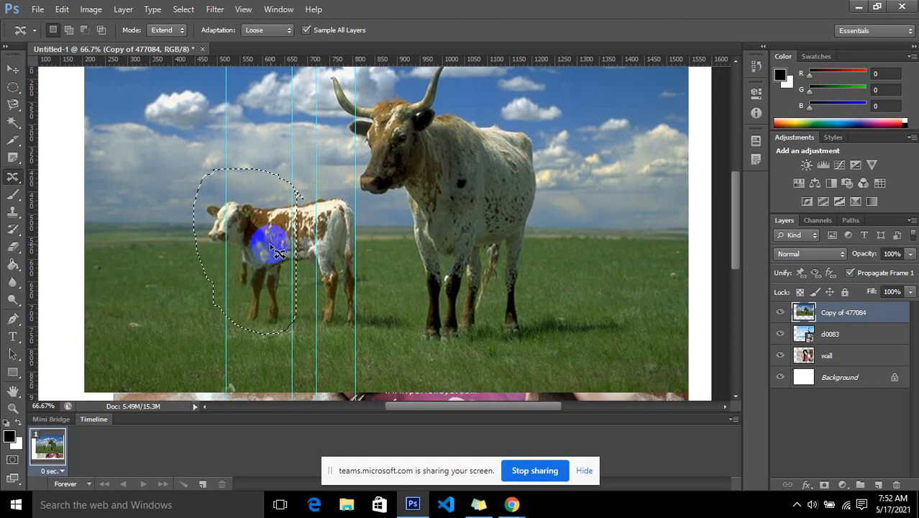
{"action": "left_click", "coordinate": [651, 245]}
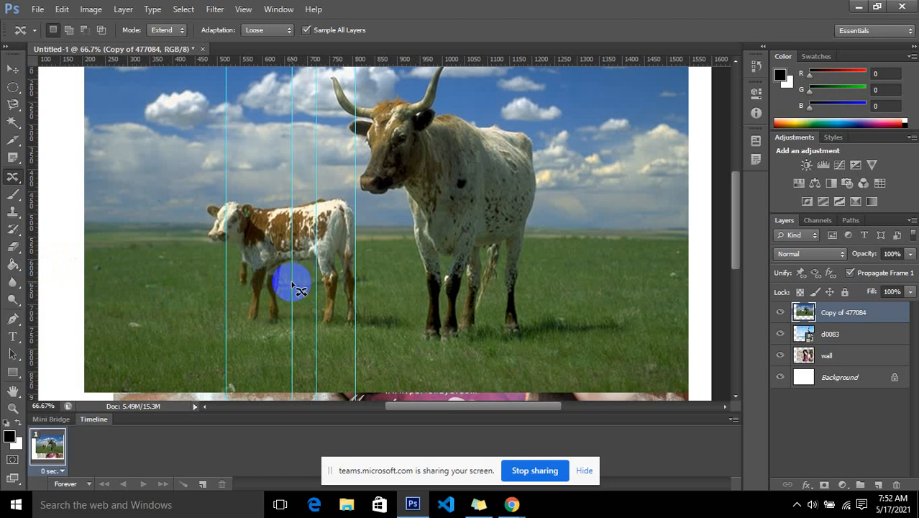
Outline the tip of the cow's horn nearer the calf, extend it slightly upward and outward, and clear the selection.
{"action": "key", "text": "shift+Down"}
{"action": "key", "text": "shift+Down"}
{"action": "key", "text": "shift+Down"}
{"action": "key", "text": "shift+Down"}
{"action": "key", "text": "shift+Down"}
{"action": "key", "text": "shift+Down"}
{"action": "key", "text": "shift+Down"}
{"action": "key", "text": "shift+Down"}
{"action": "key", "text": "shift+Down"}
{"action": "key", "text": "shift+Down"}
{"action": "key", "text": "shift+Down"}
{"action": "key", "text": "shift+Down"}
{"action": "key", "text": "shift+Down"}
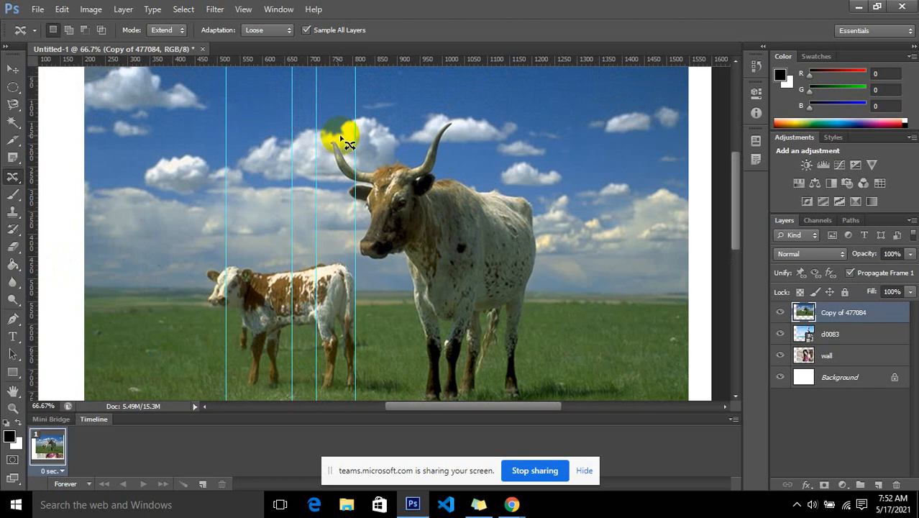
{"action": "mouse_move", "coordinate": [365, 172]}
{"action": "left_mouse_down"}
{"action": "mouse_move", "coordinate": [314, 133]}
{"action": "mouse_move", "coordinate": [338, 156]}
{"action": "mouse_move", "coordinate": [348, 151]}
{"action": "mouse_move", "coordinate": [336, 162]}
{"action": "mouse_move", "coordinate": [341, 172]}
{"action": "mouse_move", "coordinate": [363, 157]}
{"action": "mouse_move", "coordinate": [348, 183]}
{"action": "mouse_move", "coordinate": [330, 169]}
{"action": "mouse_move", "coordinate": [324, 127]}
{"action": "mouse_move", "coordinate": [347, 179]}
{"action": "mouse_move", "coordinate": [333, 167]}
{"action": "mouse_move", "coordinate": [349, 148]}
{"action": "mouse_move", "coordinate": [322, 144]}
{"action": "mouse_move", "coordinate": [329, 163]}
{"action": "left_mouse_up"}
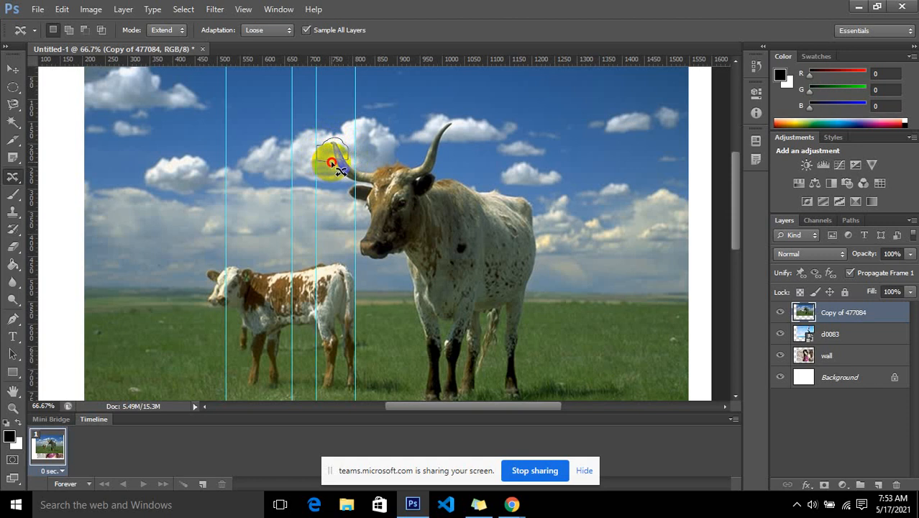
{"action": "mouse_move", "coordinate": [331, 162]}
{"action": "left_mouse_down"}
{"action": "mouse_move", "coordinate": [353, 144]}
{"action": "mouse_move", "coordinate": [335, 145]}
{"action": "left_mouse_up"}
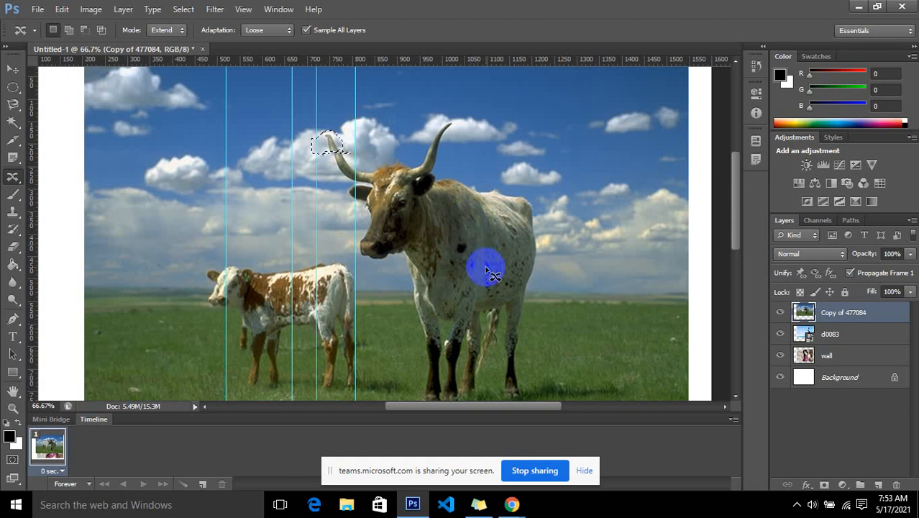
{"action": "key", "text": "ctrl+d"}
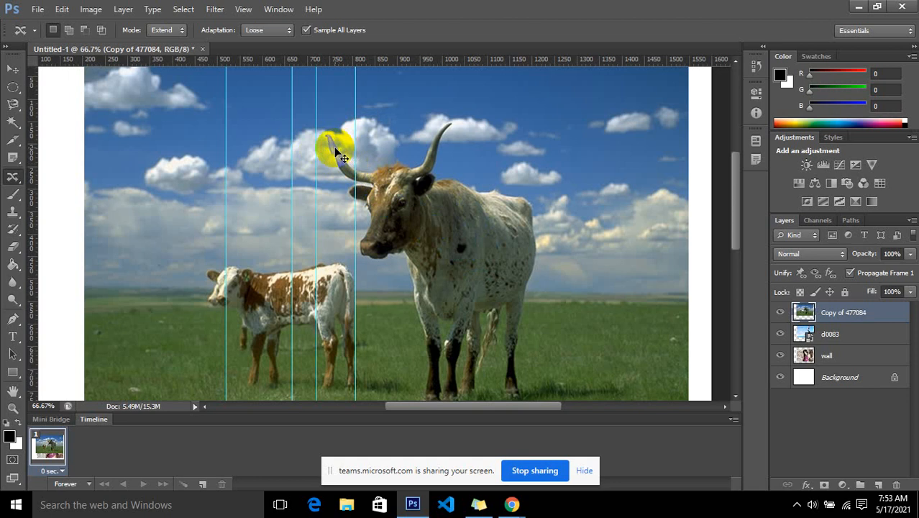
Examine the extended horn and the lengthened calf at 100% zoom.
{"action": "key", "text": "ctrl+plus"}
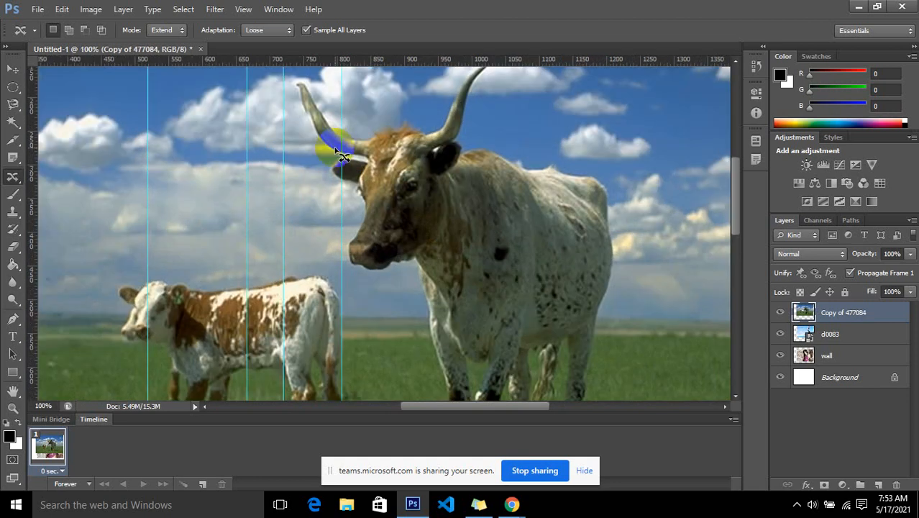
{"action": "scroll", "coordinate": [345, 198], "scroll_direction": "up", "scroll_amount": 2}
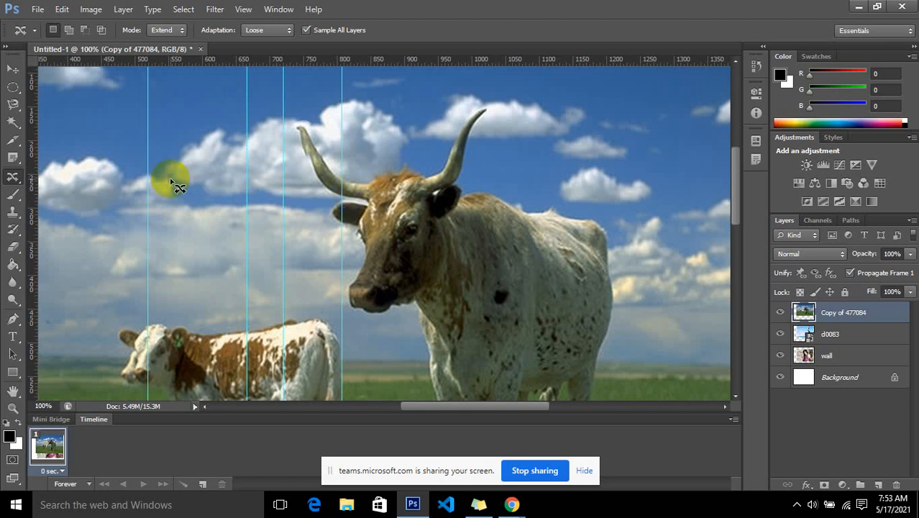
{"action": "left_click", "coordinate": [9, 184]}
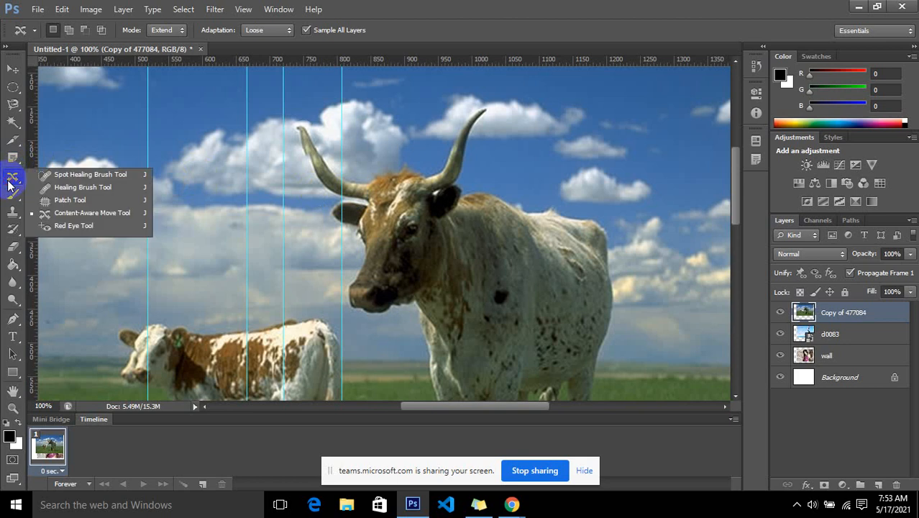
{"action": "left_click", "coordinate": [10, 186]}
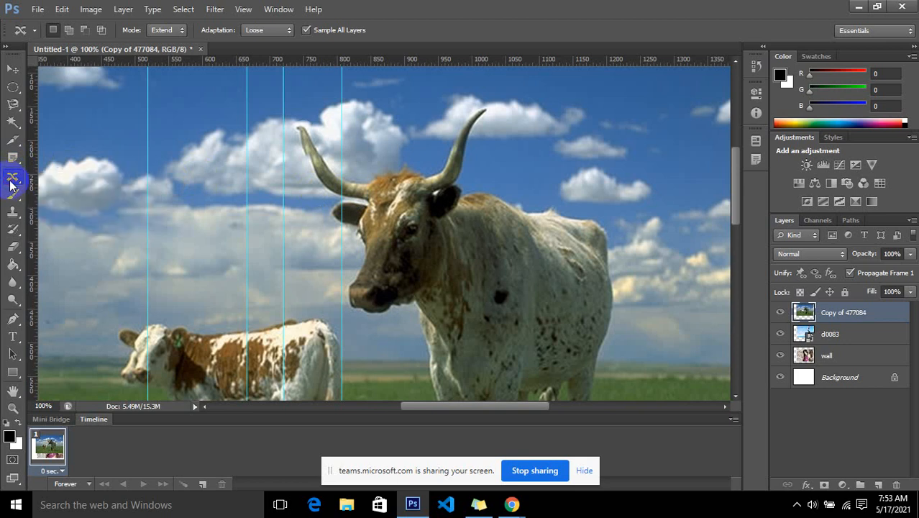
{"action": "scroll", "coordinate": [156, 298], "scroll_direction": "down", "scroll_amount": 2}
{"action": "scroll", "coordinate": [156, 333], "scroll_direction": "down", "scroll_amount": 2}
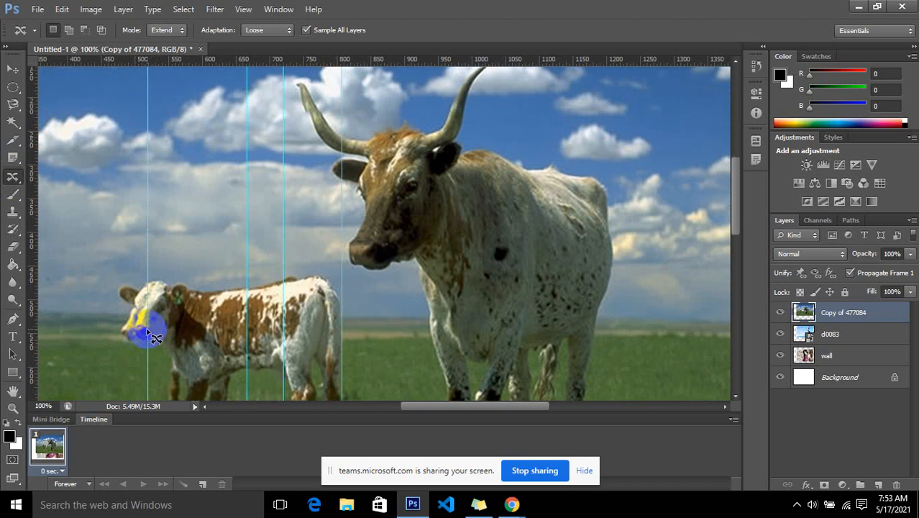
{"action": "scroll", "coordinate": [147, 333], "scroll_direction": "down", "scroll_amount": 4}
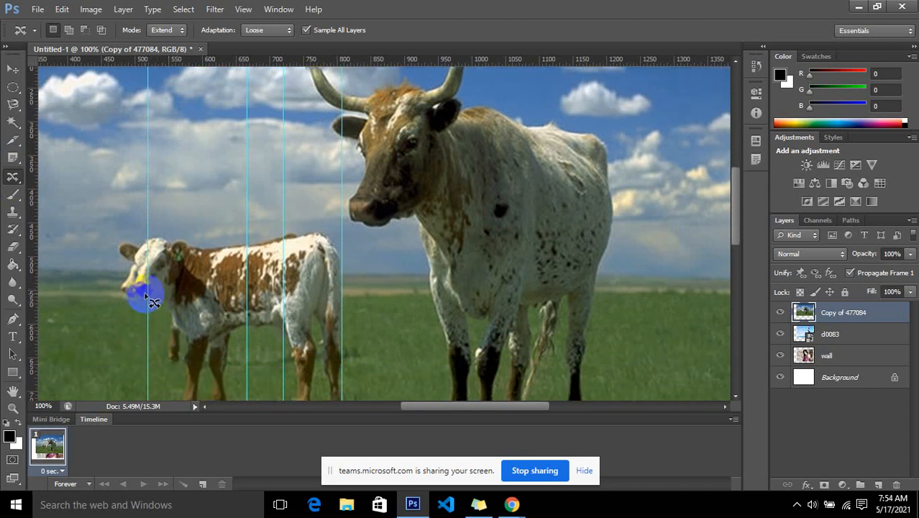
{"action": "scroll", "coordinate": [147, 287], "scroll_direction": "up", "scroll_amount": 2}
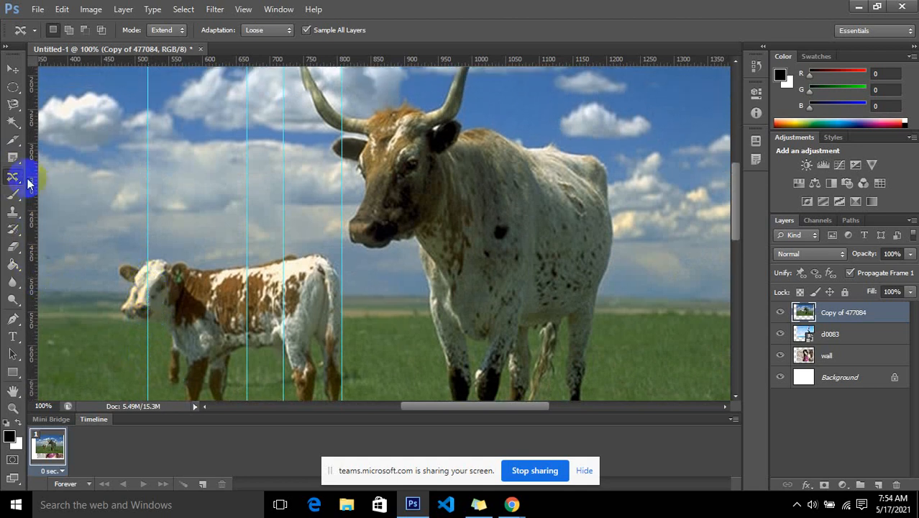
Activate the Red Eye Tool, hide the Copy of 477084 and d0083 layers, and zoom to 300% on the woman's face.
{"action": "left_click_drag", "start_coordinate": [15, 175], "coordinate": [77, 191]}
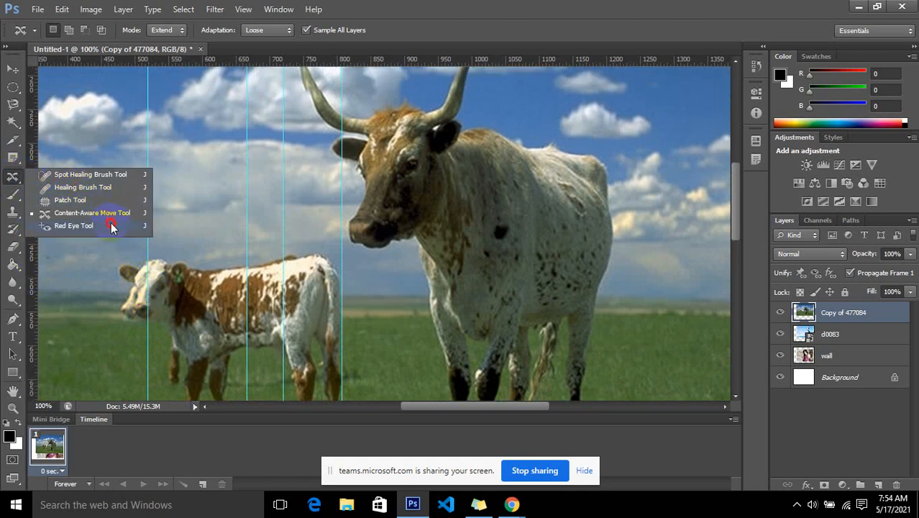
{"action": "left_click_drag", "start_coordinate": [111, 230], "coordinate": [111, 230]}
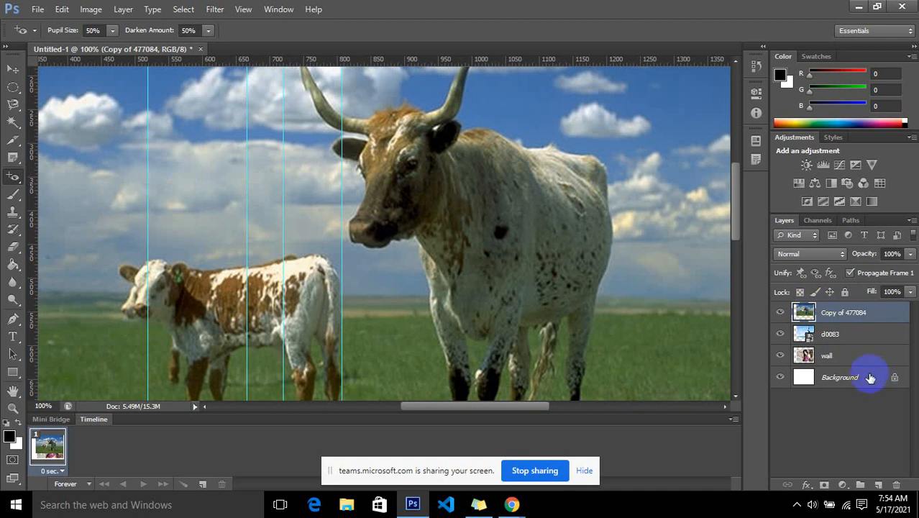
{"action": "left_click", "coordinate": [780, 312]}
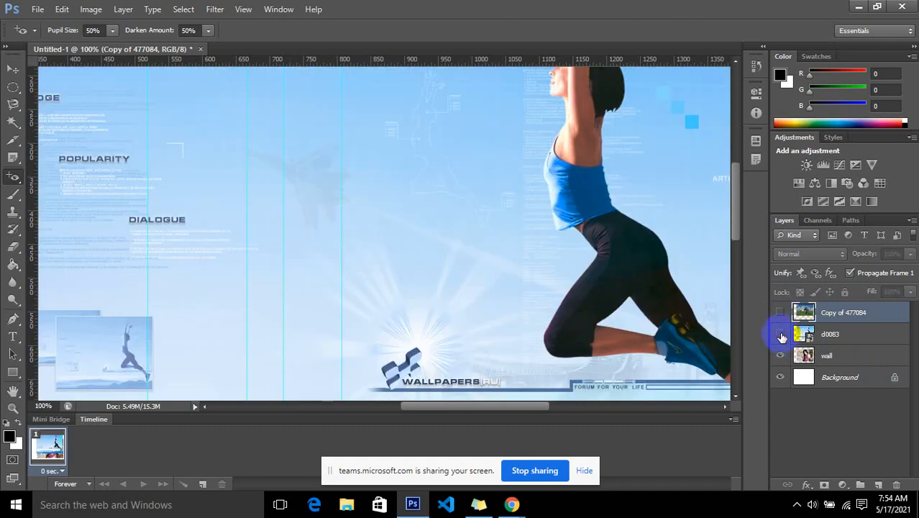
{"action": "left_click", "coordinate": [780, 334]}
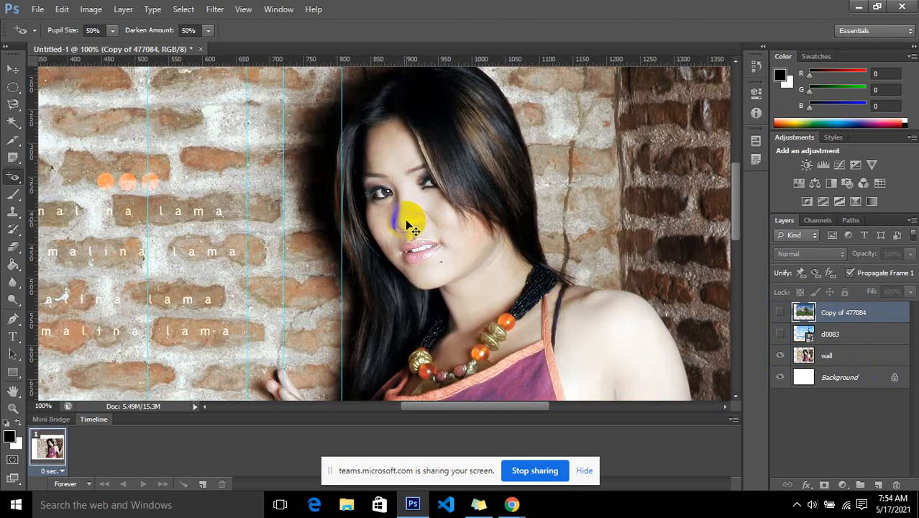
{"action": "scroll", "coordinate": [406, 224], "scroll_direction": "up", "scroll_amount": 1}
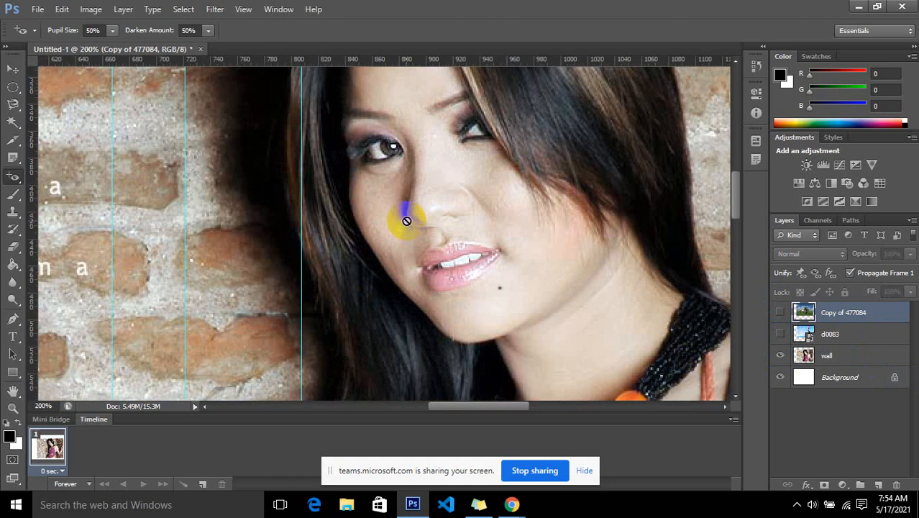
{"action": "scroll", "coordinate": [406, 225], "scroll_direction": "up", "scroll_amount": 1}
{"action": "scroll", "coordinate": [406, 220], "scroll_direction": "up", "scroll_amount": 1}
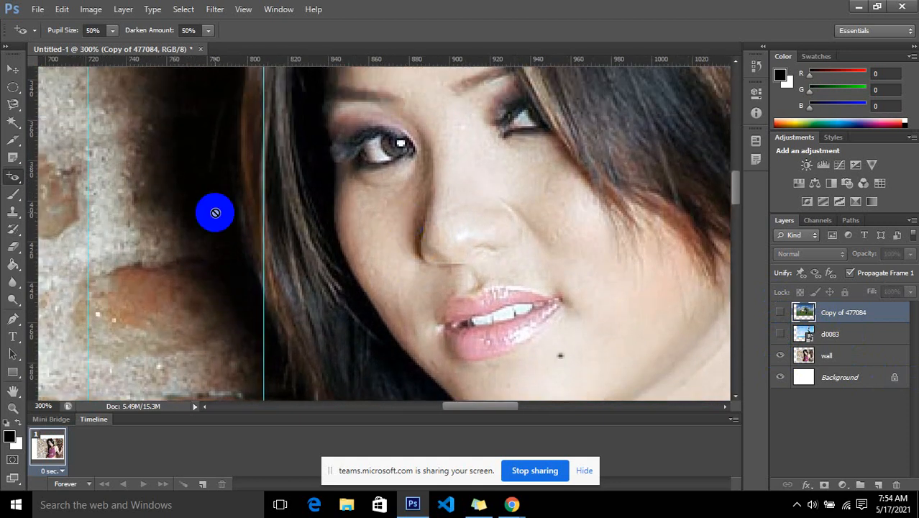
Activate the Brush Tool and set the foreground colour to the light red f94040.
{"action": "left_click", "coordinate": [13, 195]}
{"action": "left_click", "coordinate": [43, 193]}
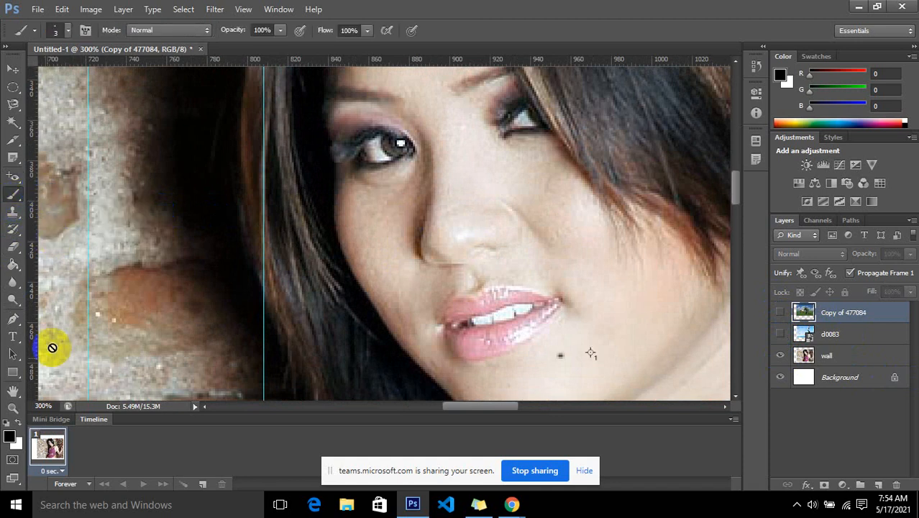
{"action": "left_click", "coordinate": [10, 436]}
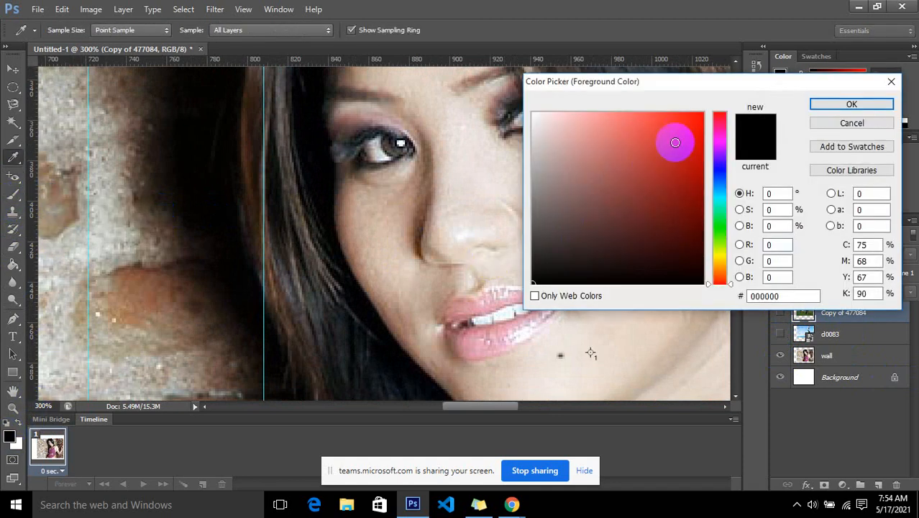
{"action": "left_click", "coordinate": [680, 134]}
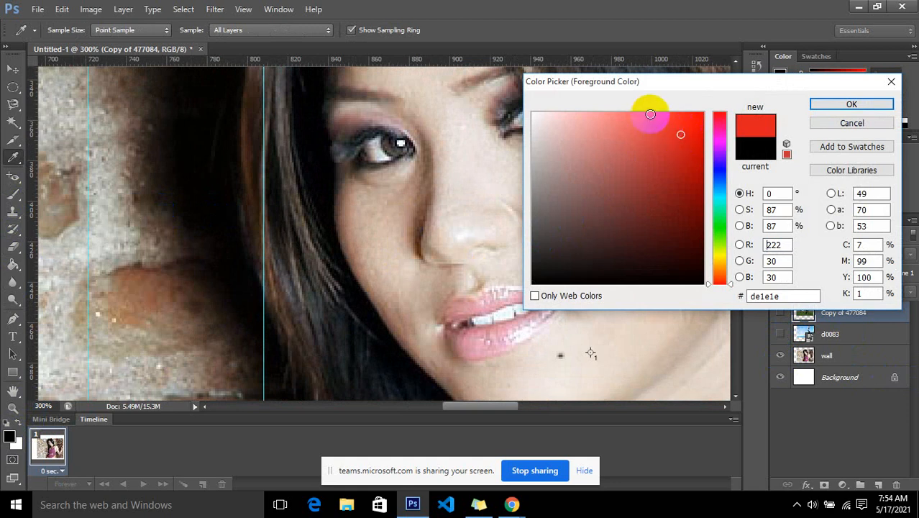
{"action": "left_click", "coordinate": [658, 116]}
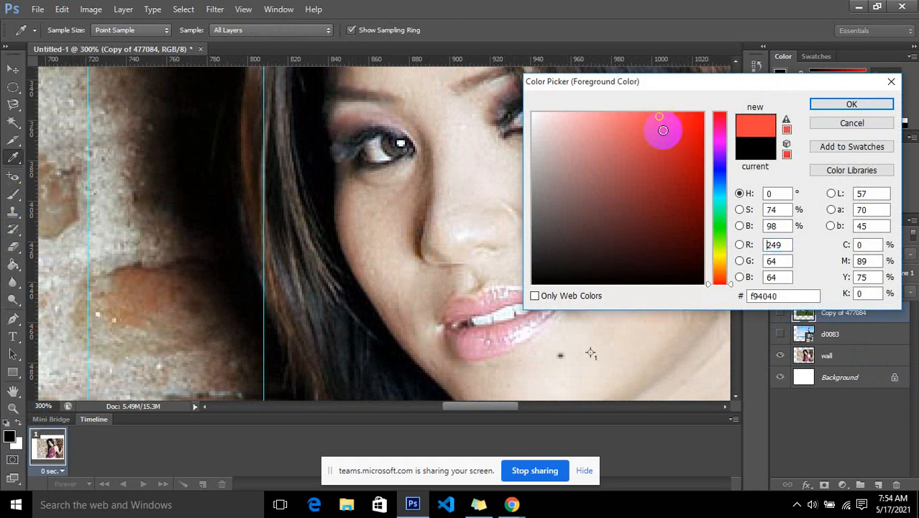
{"action": "left_click", "coordinate": [826, 104]}
Select the wall layer, enlarge the brush to 15 px, and paint the pupil of the woman's fully visible eye red.
{"action": "left_click", "coordinate": [401, 146]}
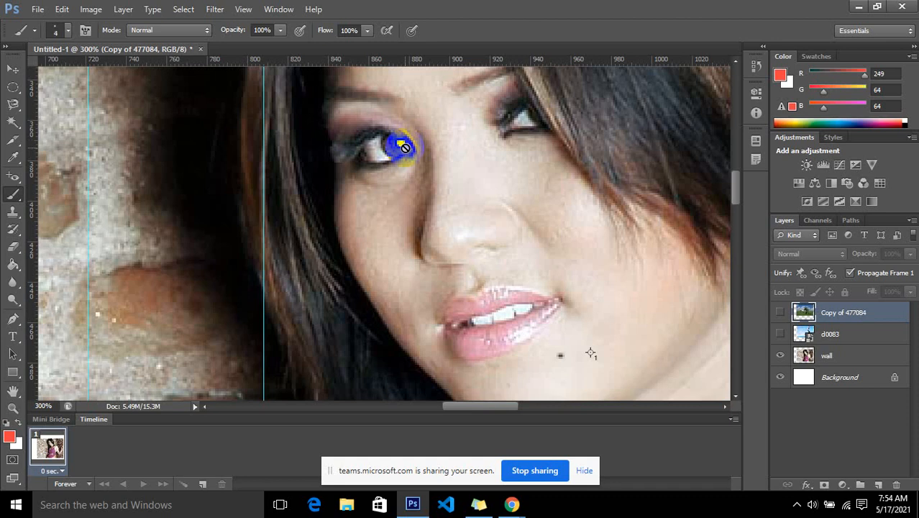
{"action": "left_click", "coordinate": [819, 356]}
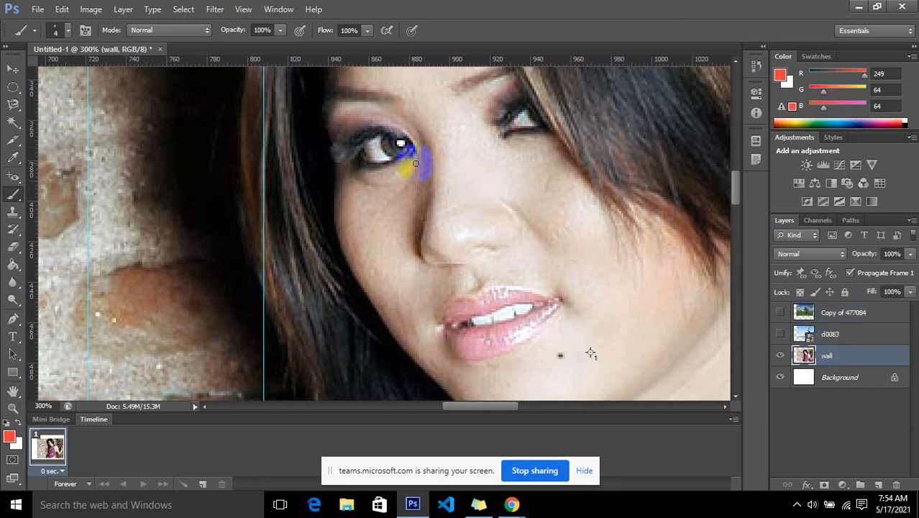
{"action": "key", "text": "bracketright"}
{"action": "key", "text": "bracketright"}
{"action": "key", "text": "bracketright"}
{"action": "key", "text": "bracketright"}
{"action": "key", "text": "bracketright"}
{"action": "left_click_drag", "start_coordinate": [399, 143], "coordinate": [400, 144]}
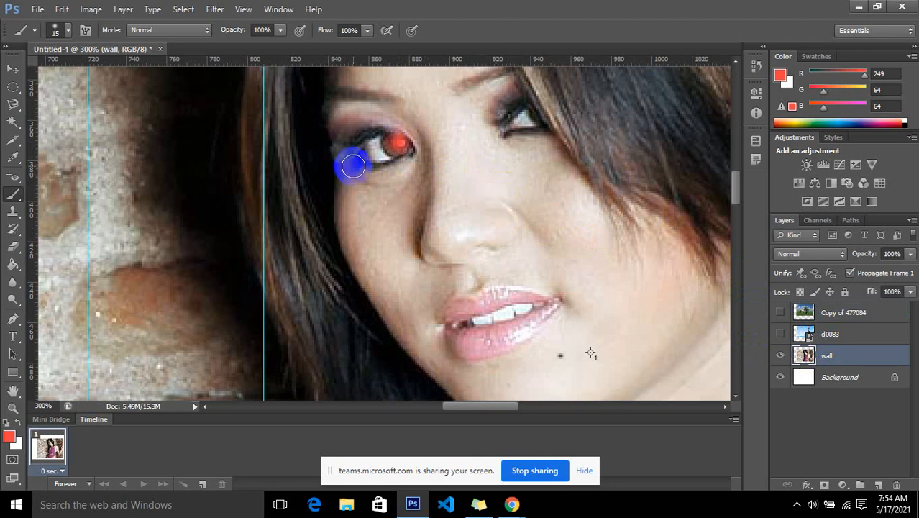
Remove the red from the painted pupil with the Red Eye Tool.
{"action": "left_click", "coordinate": [14, 177]}
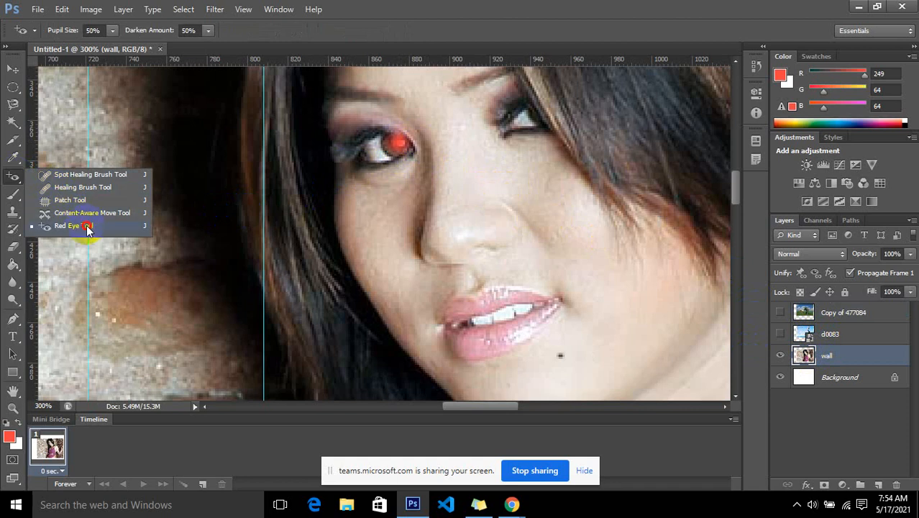
{"action": "left_click", "coordinate": [87, 227]}
{"action": "left_click", "coordinate": [401, 150]}
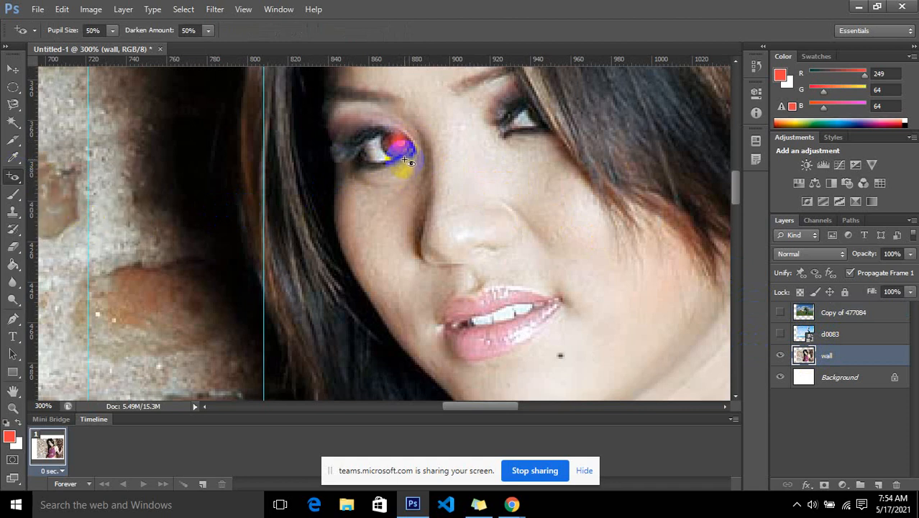
{"action": "left_click", "coordinate": [403, 146]}
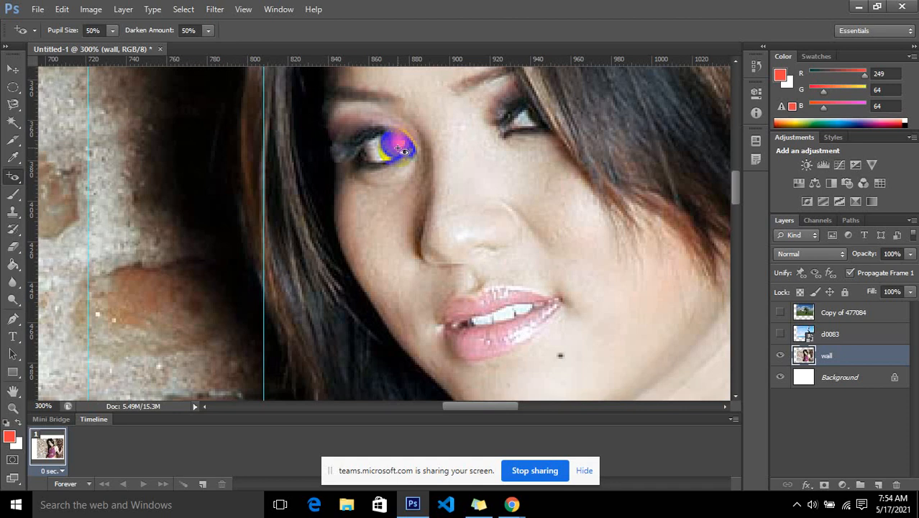
{"action": "left_click", "coordinate": [398, 147]}
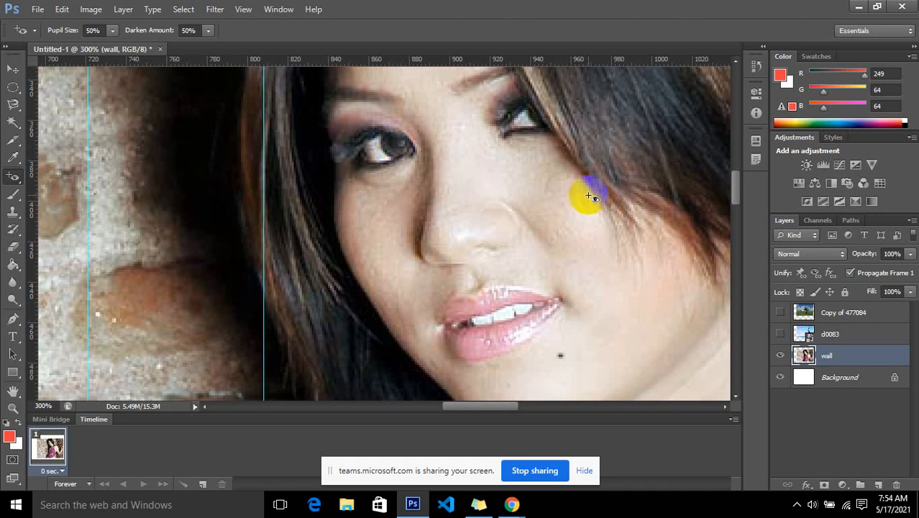
{"action": "left_click", "coordinate": [12, 182]}
{"action": "left_click", "coordinate": [67, 205]}
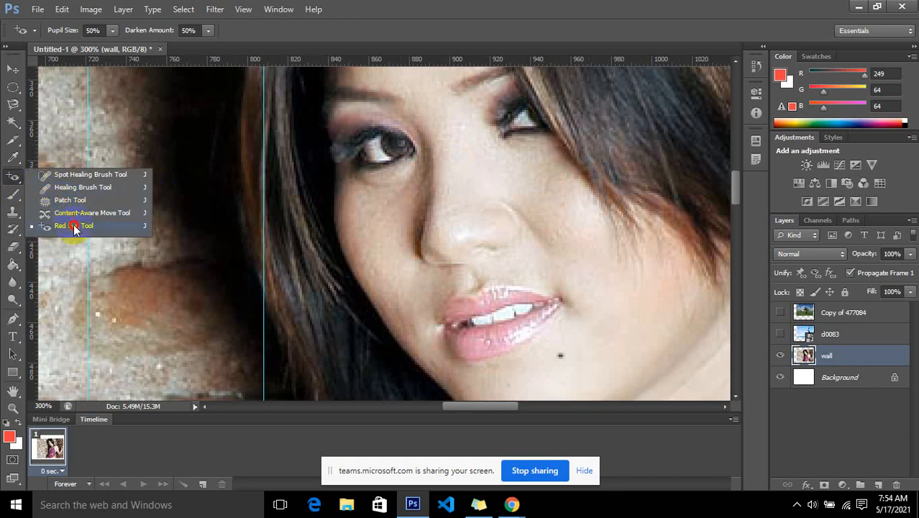
{"action": "left_click", "coordinate": [74, 227]}
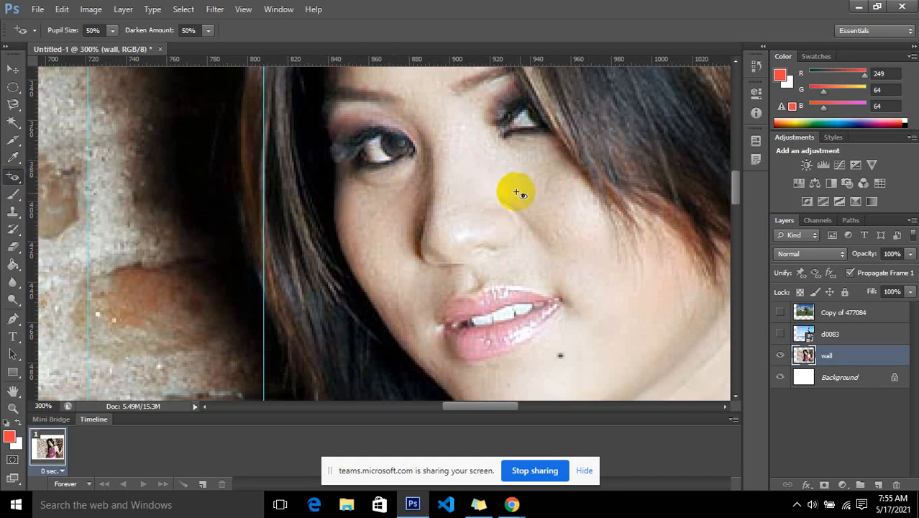
{"action": "scroll", "coordinate": [512, 196], "scroll_direction": "down", "scroll_amount": 1}
{"action": "left_click", "coordinate": [629, 285]}
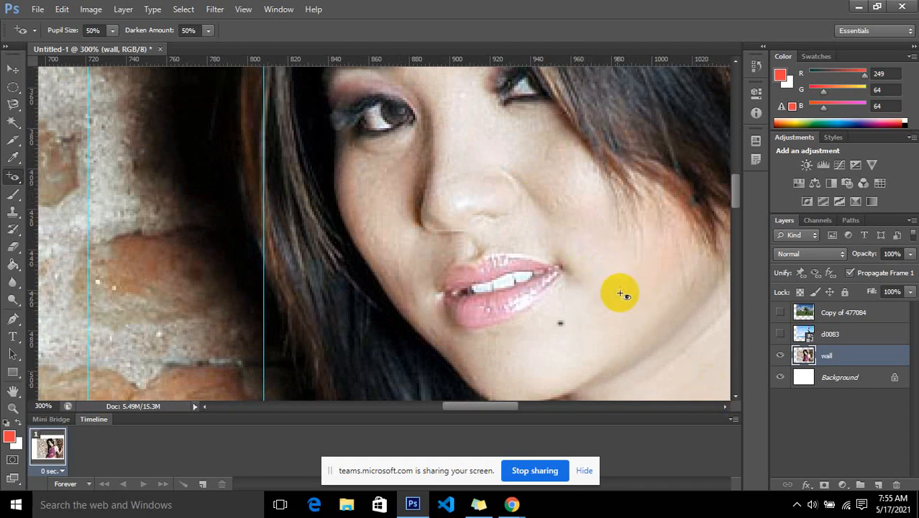
{"action": "left_click", "coordinate": [384, 128]}
{"action": "left_click", "coordinate": [400, 110]}
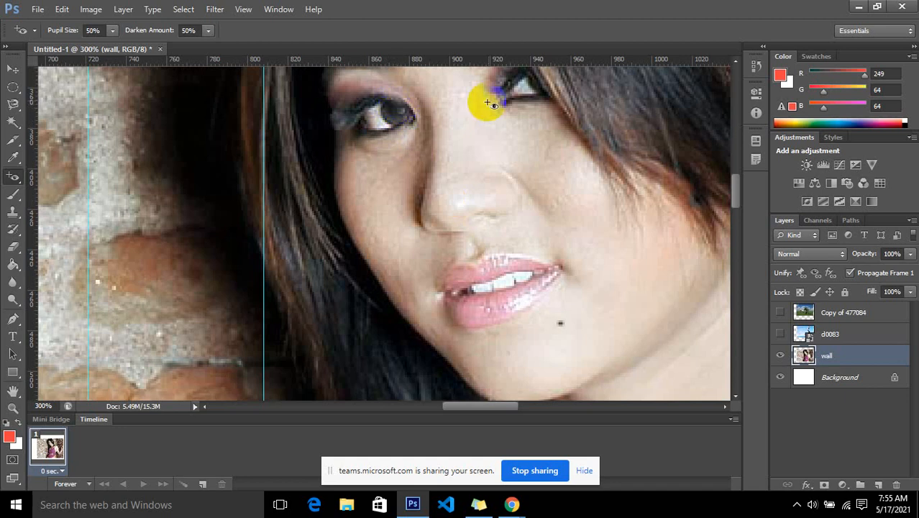
{"action": "right_click", "coordinate": [10, 178]}
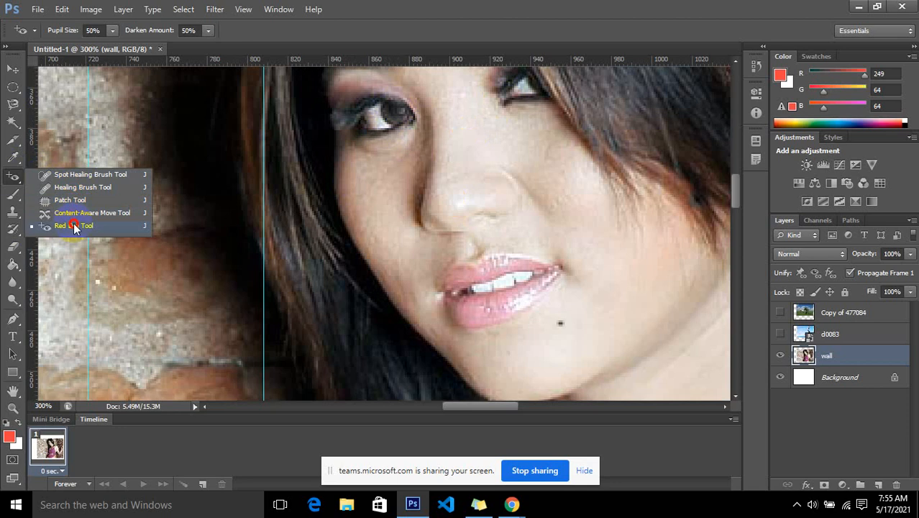
{"action": "left_click", "coordinate": [74, 227]}
Switch to YouTube in Chrome and search for "red eye tool in photoshop".
{"action": "mouse_move", "coordinate": [511, 504]}
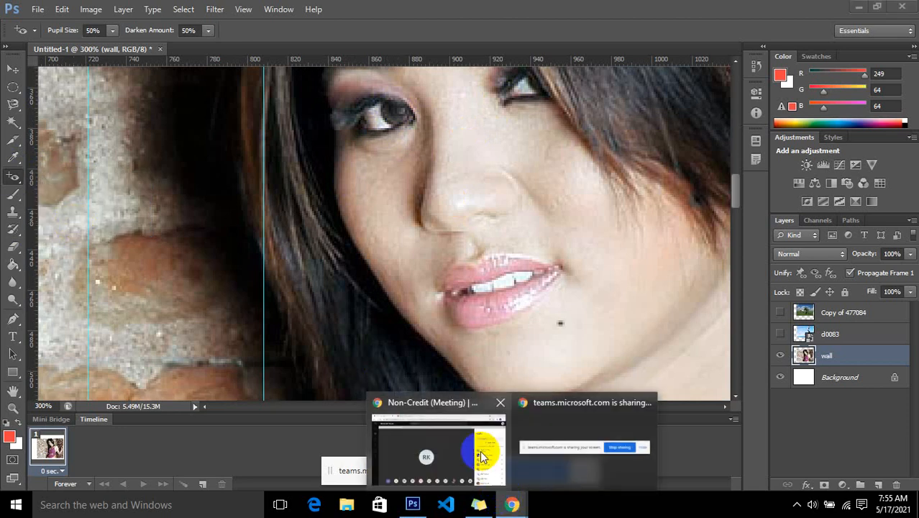
{"action": "mouse_move", "coordinate": [482, 455]}
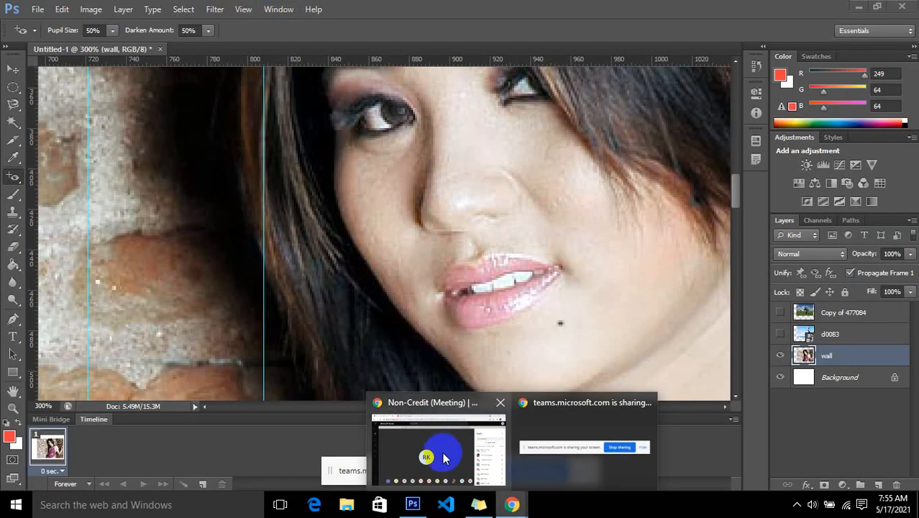
{"action": "left_click", "coordinate": [443, 458]}
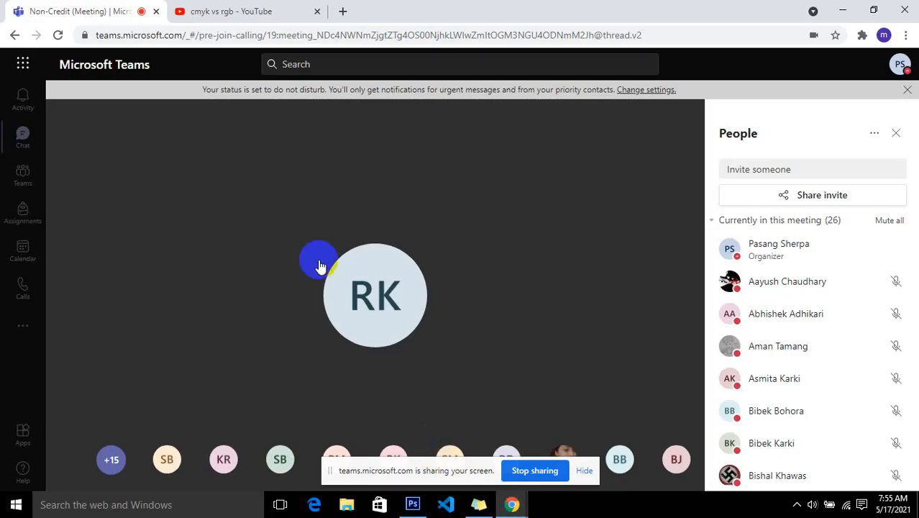
{"action": "left_click", "coordinate": [255, 13]}
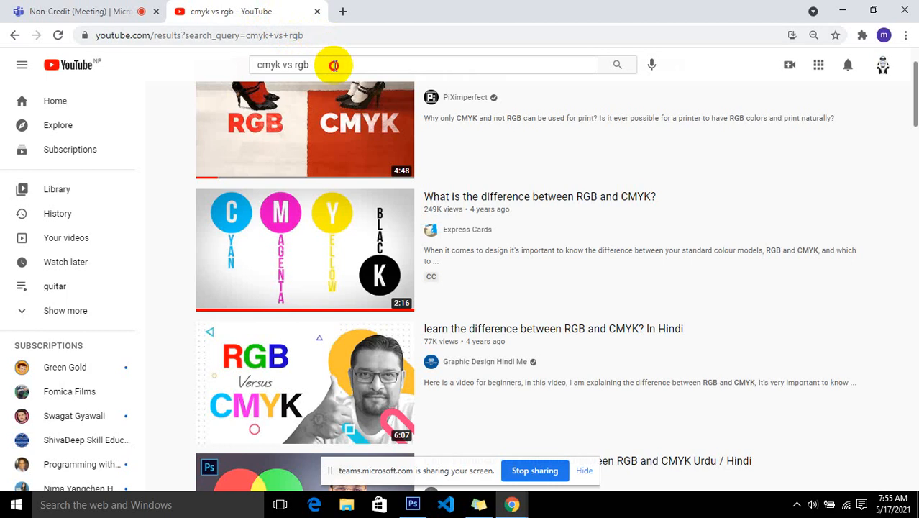
{"action": "left_click_drag", "start_coordinate": [334, 63], "coordinate": [231, 66]}
{"action": "type", "text": "red"}
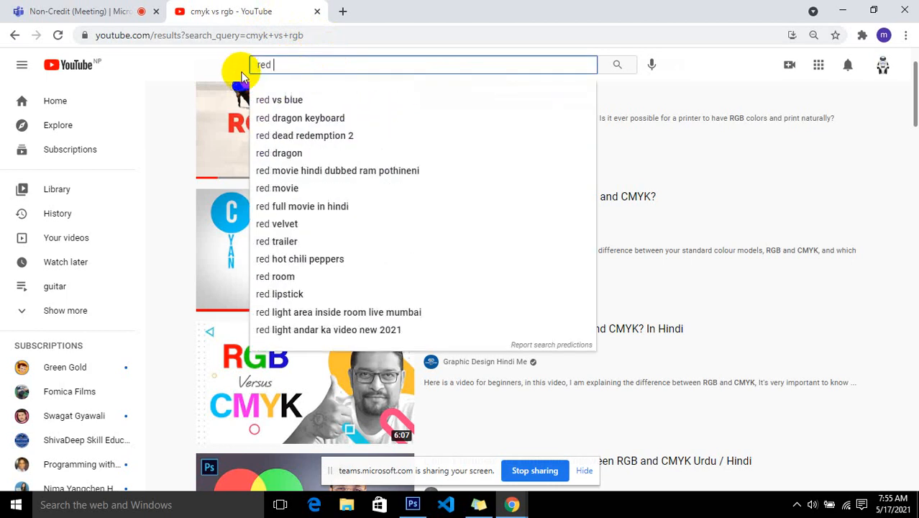
{"action": "type", "text": " eye"}
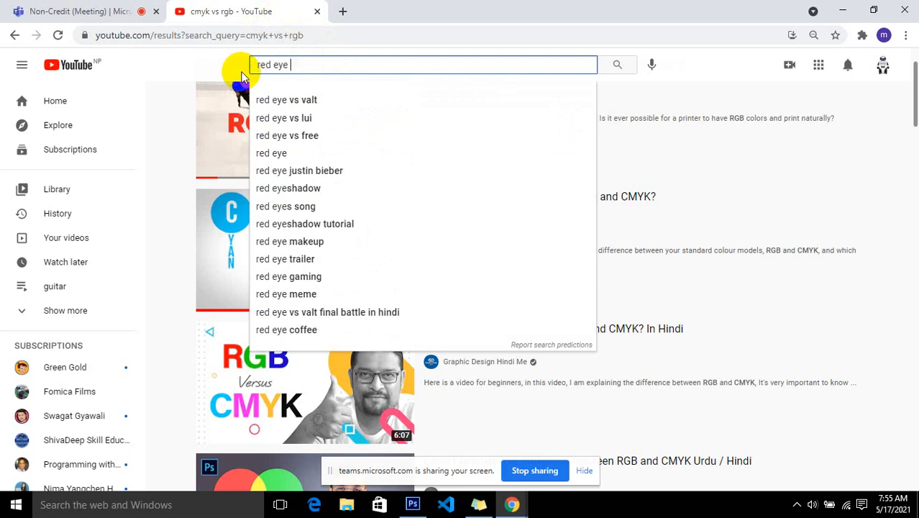
{"action": "type", "text": " tool"}
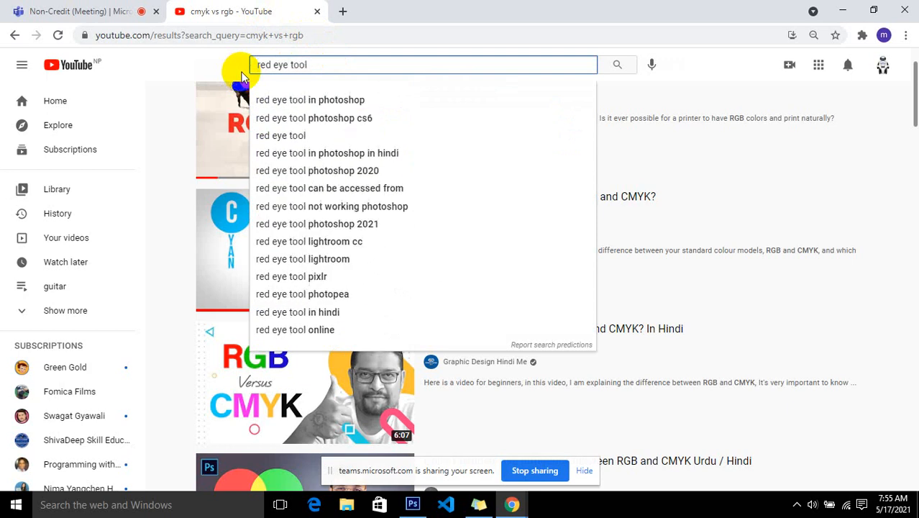
{"action": "key", "text": "Down"}
{"action": "key", "text": "Return"}
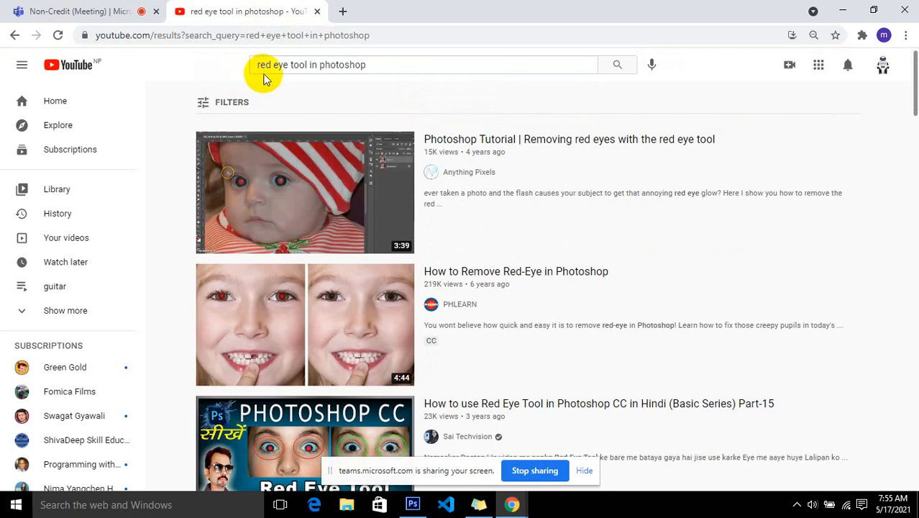
Examine the red-eye example thumbnails in the video results and return to Photoshop.
{"action": "scroll", "coordinate": [317, 302], "scroll_direction": "down", "scroll_amount": 1}
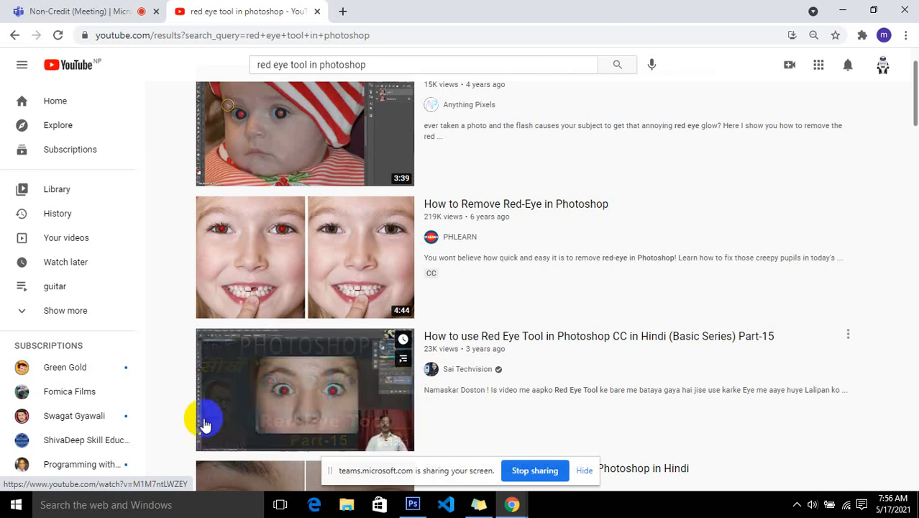
{"action": "mouse_move", "coordinate": [299, 266]}
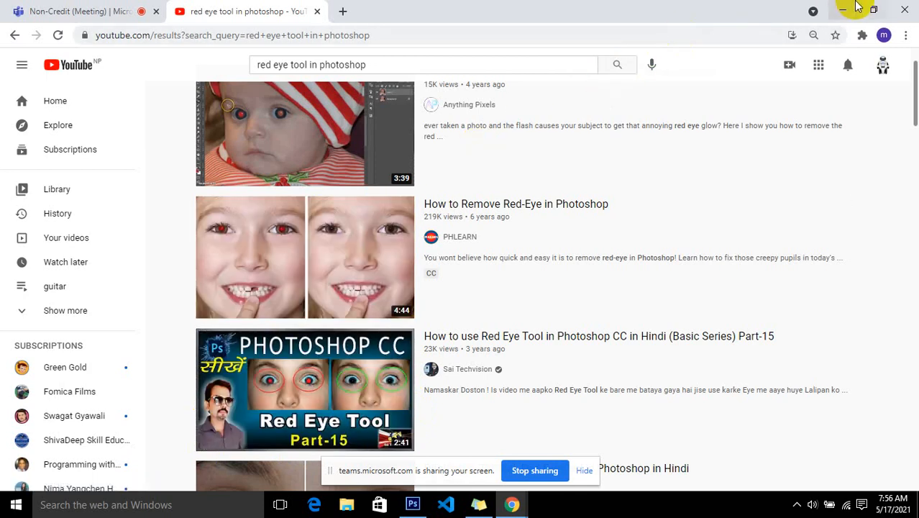
{"action": "left_click", "coordinate": [843, 9]}
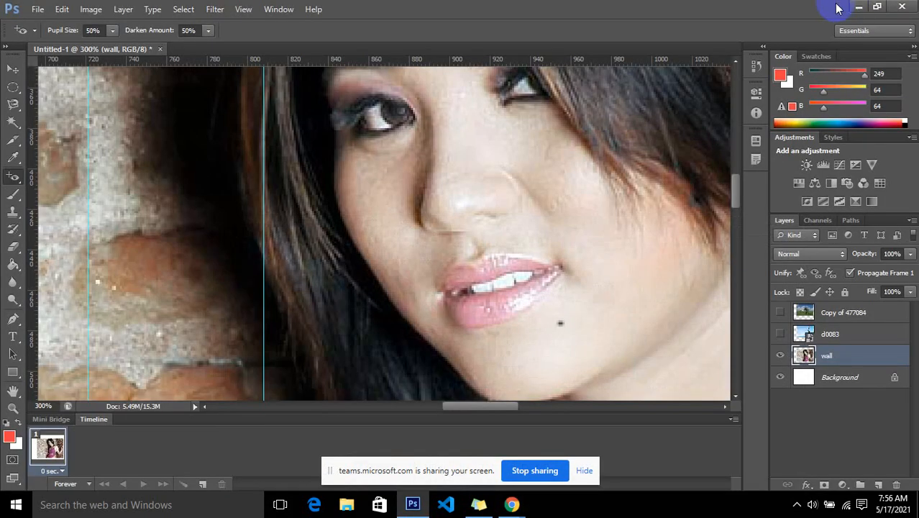
Activate the Brush Tool and zoom out to 66.67% to show most of the wall photo.
{"action": "right_click", "coordinate": [16, 178]}
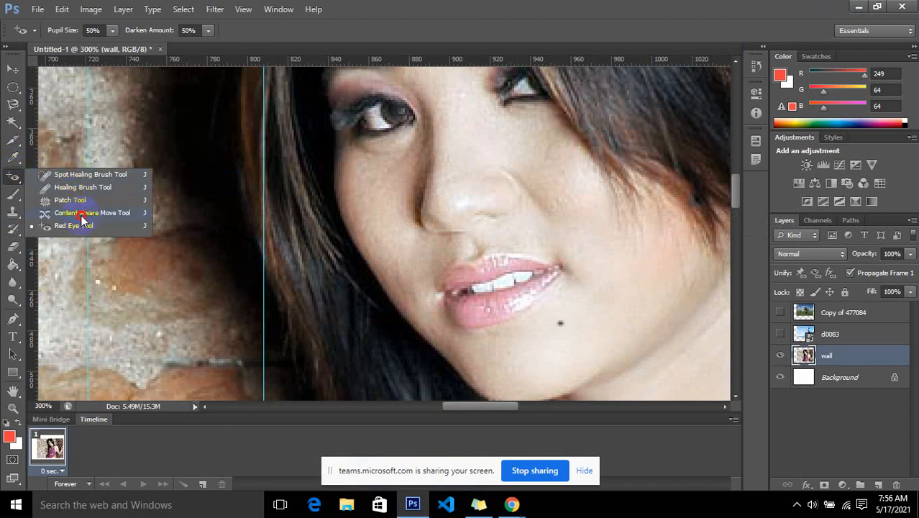
{"action": "left_click", "coordinate": [13, 181]}
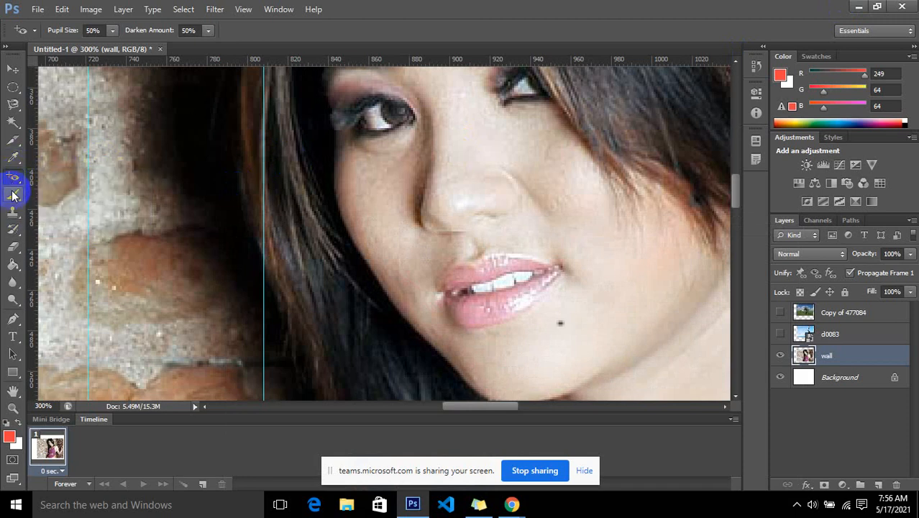
{"action": "right_click", "coordinate": [13, 195]}
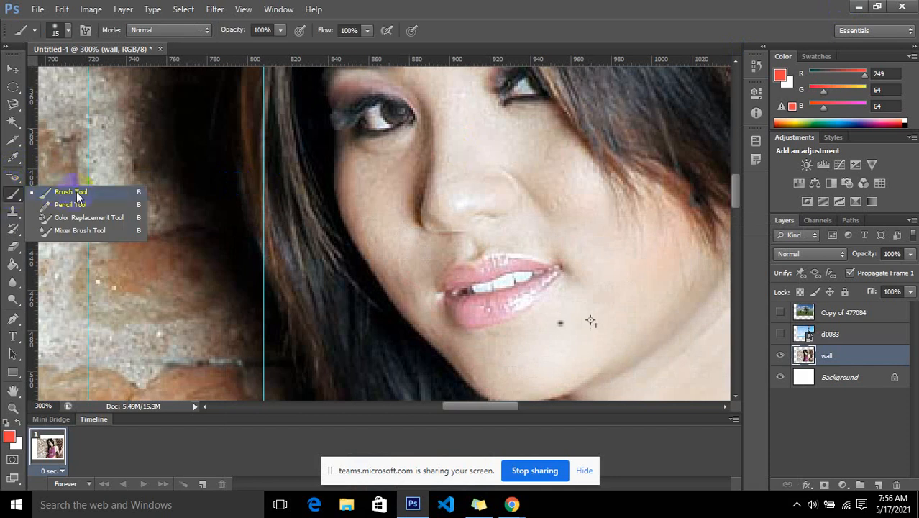
{"action": "left_click", "coordinate": [72, 193]}
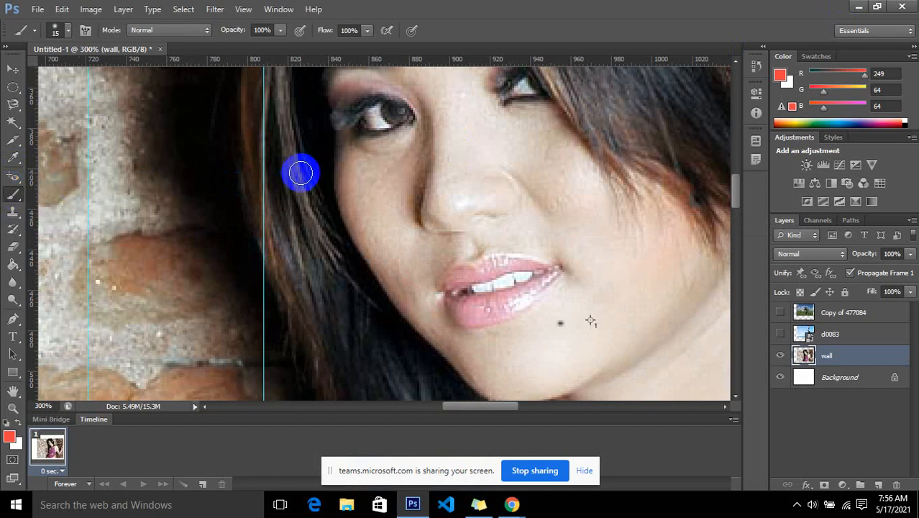
{"action": "key", "text": "ctrl+minus"}
{"action": "key", "text": "ctrl+minus"}
{"action": "key", "text": "ctrl+minus"}
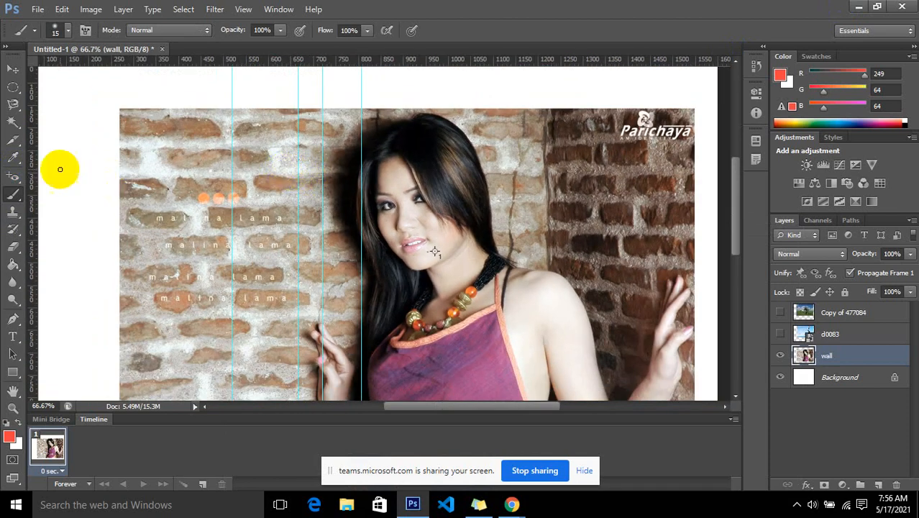
Choose the Mixer Brush Tool as the brush group's current tool and activate the Clone Stamp Tool.
{"action": "left_click", "coordinate": [9, 200]}
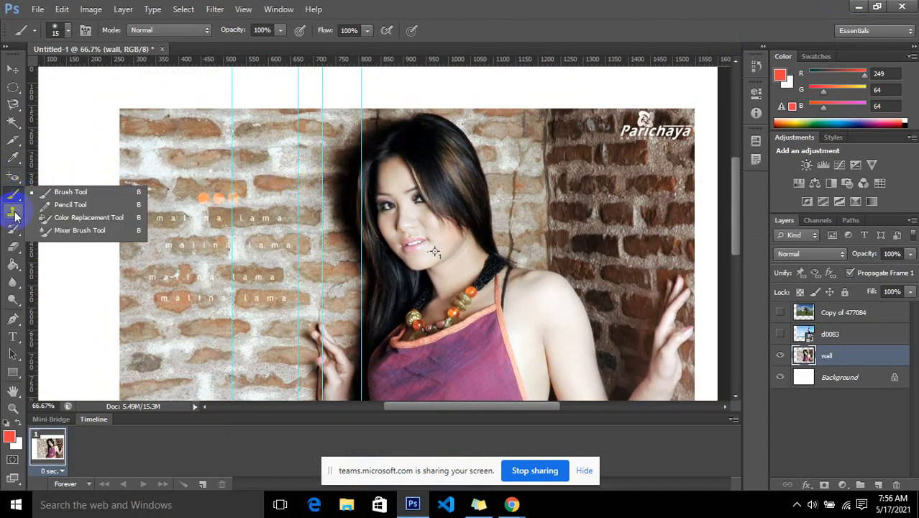
{"action": "left_click", "coordinate": [14, 213]}
{"action": "left_click", "coordinate": [14, 215]}
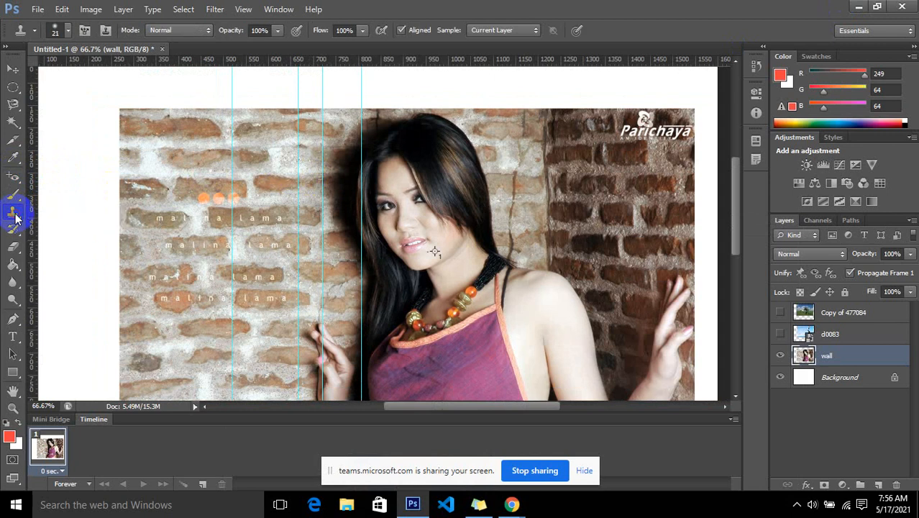
{"action": "left_click", "coordinate": [13, 195]}
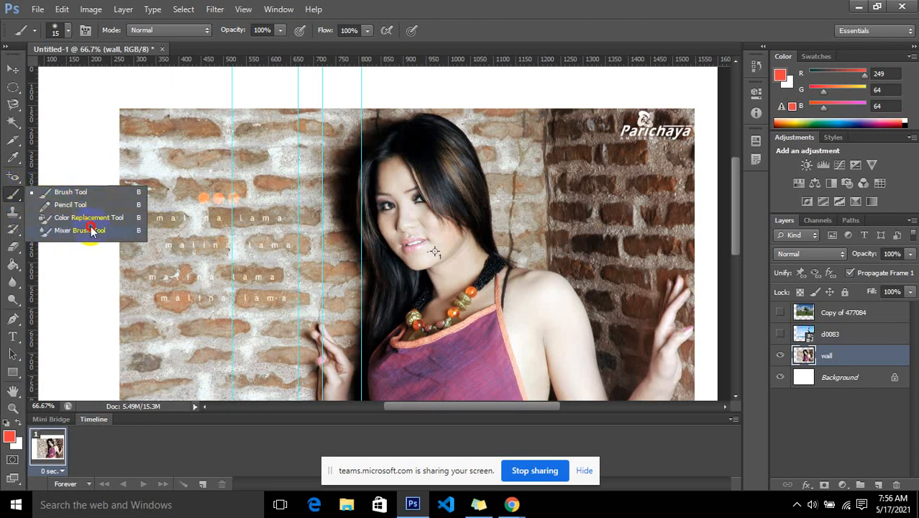
{"action": "left_click", "coordinate": [92, 231]}
{"action": "left_click", "coordinate": [14, 211]}
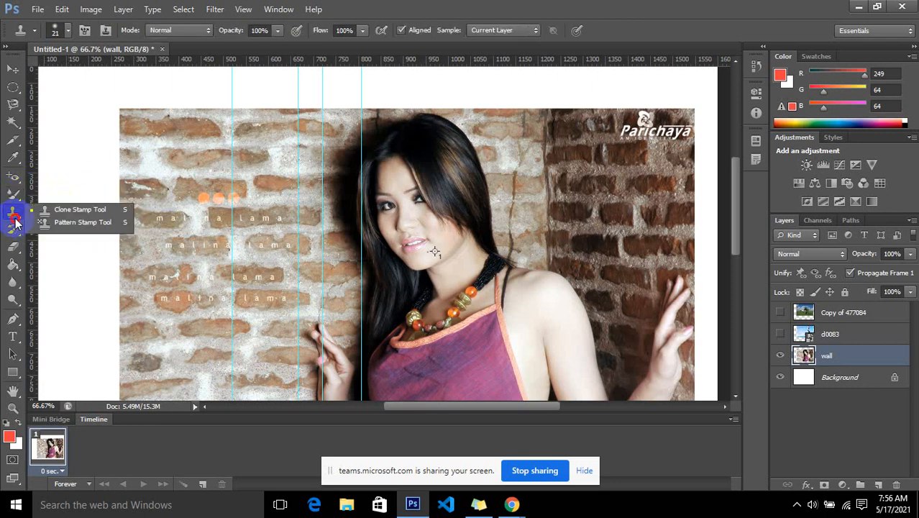
{"action": "left_click", "coordinate": [16, 213]}
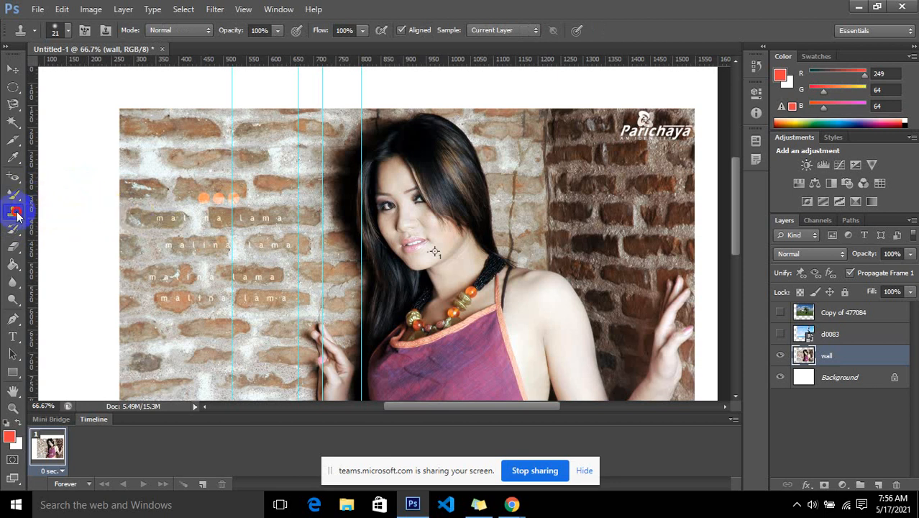